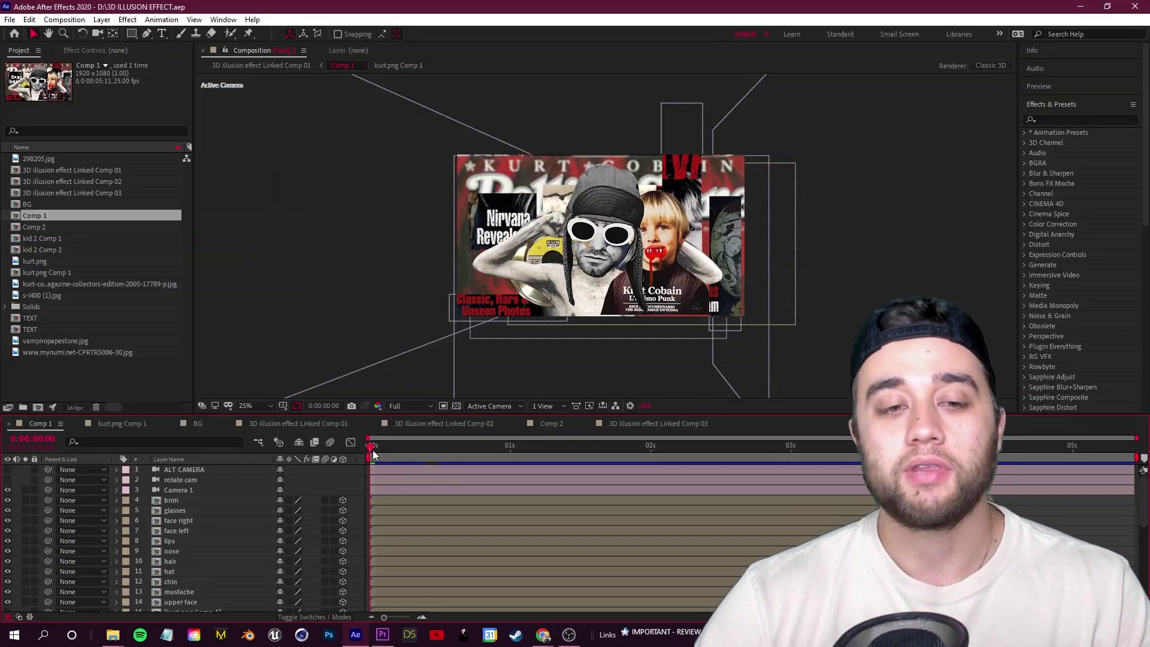
# Preview the first second of the camera animation, then switch to the Instagram profile in Chrome
pyautogui.moveTo(373, 446)
pyautogui.mouseDown()
pyautogui.moveTo(573, 465)
pyautogui.moveTo(393, 468)
pyautogui.mouseUp()
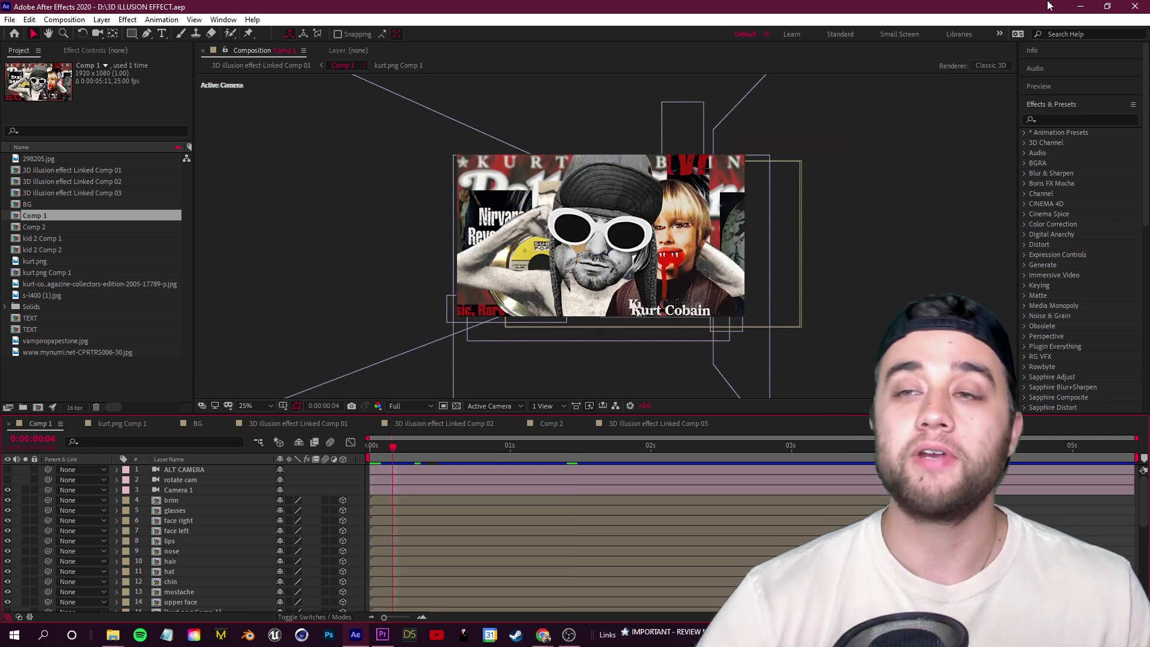
pyautogui.click(1079, 16)
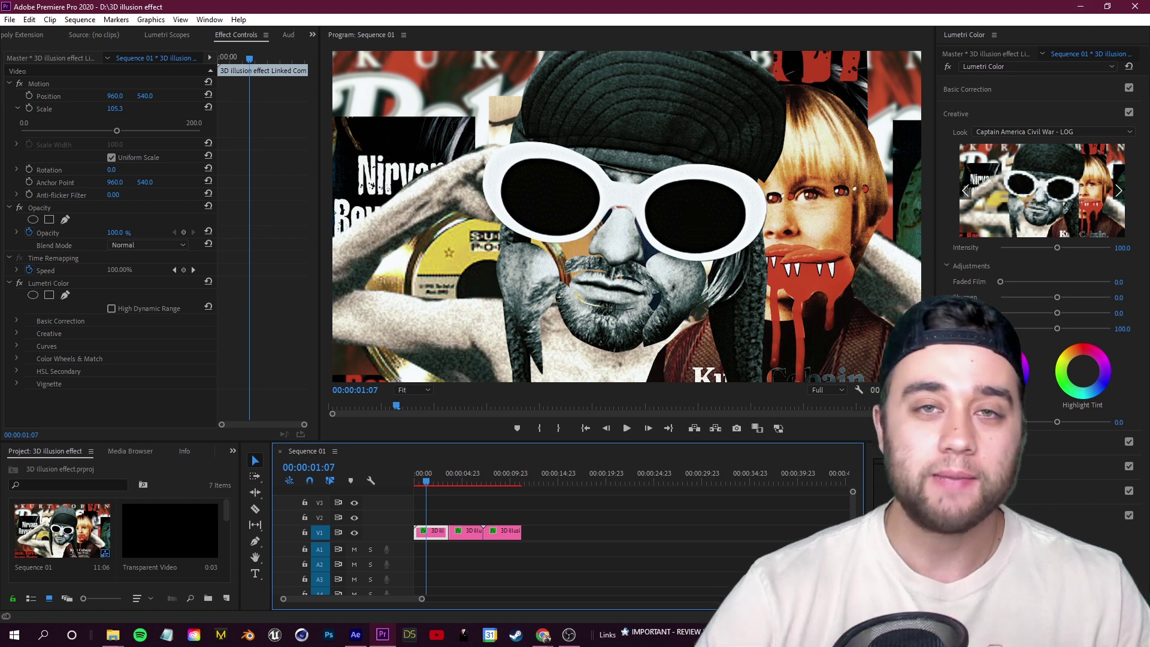
pyautogui.click(543, 635)
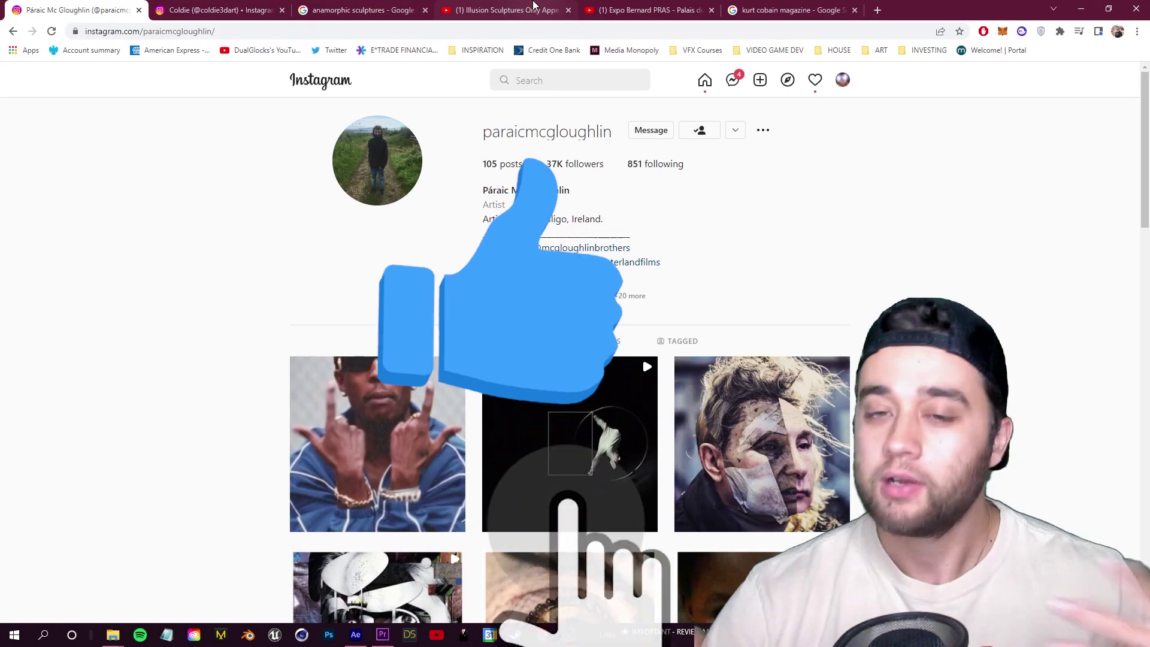
pyautogui.scroll(-2, 197, 359)
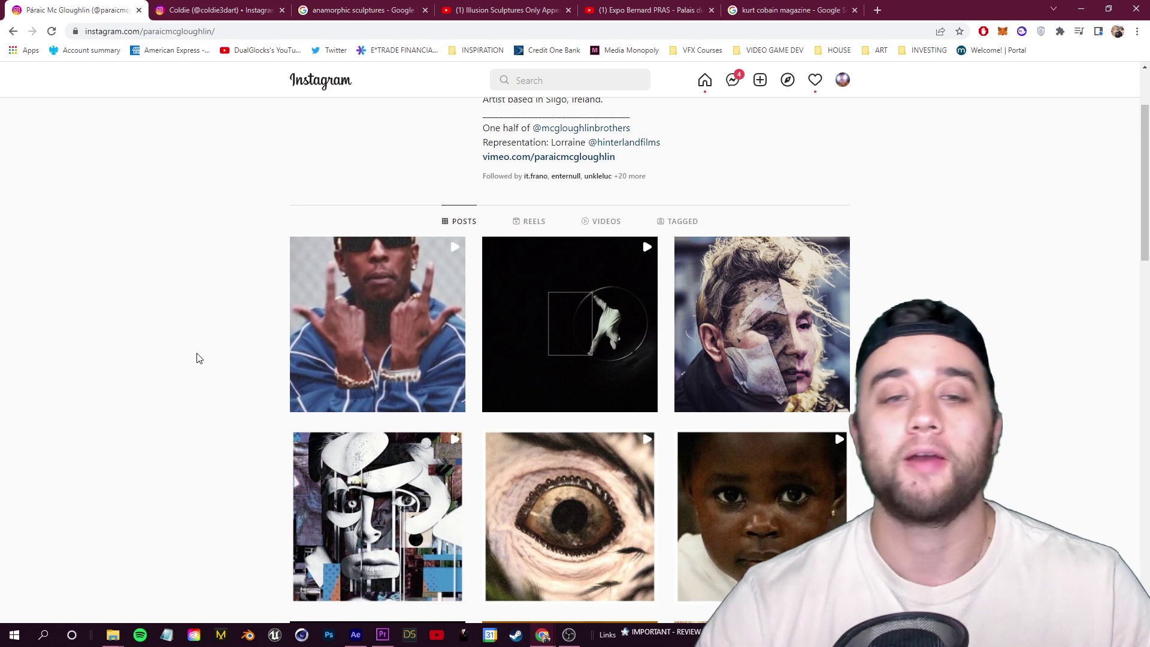
pyautogui.scroll(2, 198, 358)
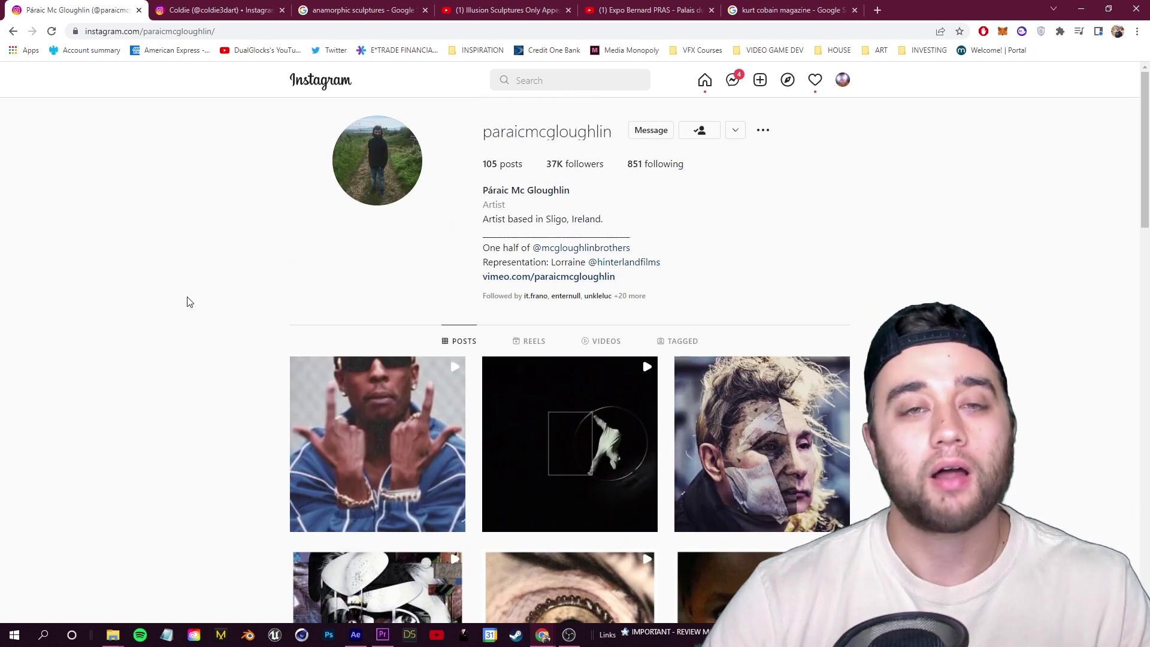
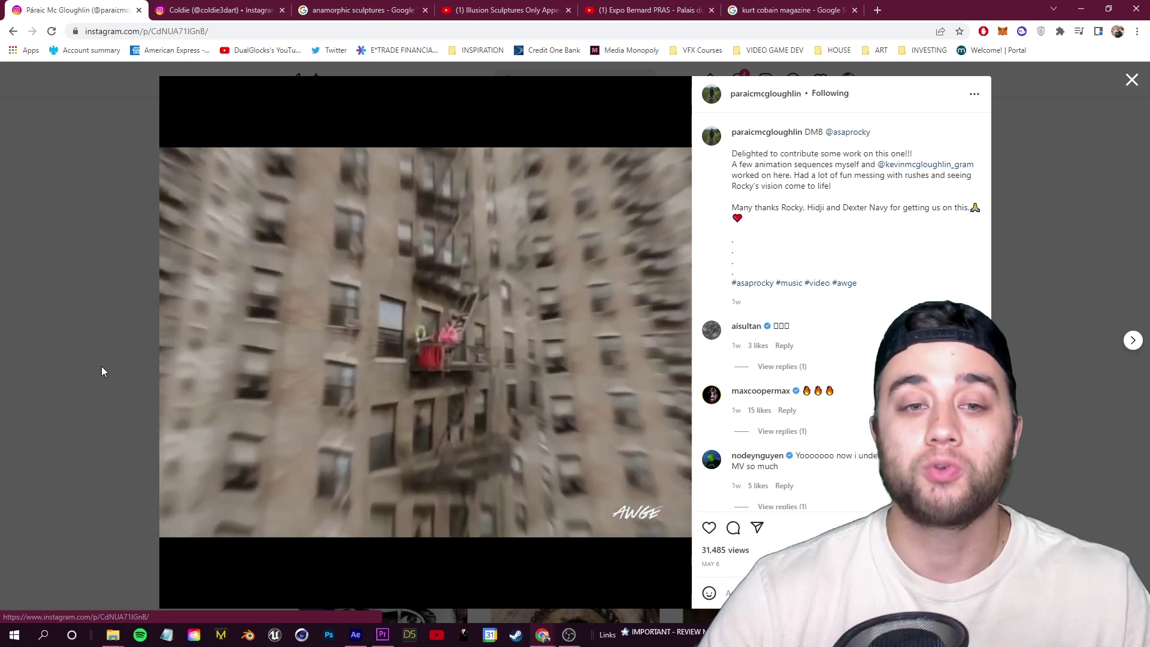
# Close the video post, then view and close the artist's collage portrait post
pyautogui.click(103, 366)
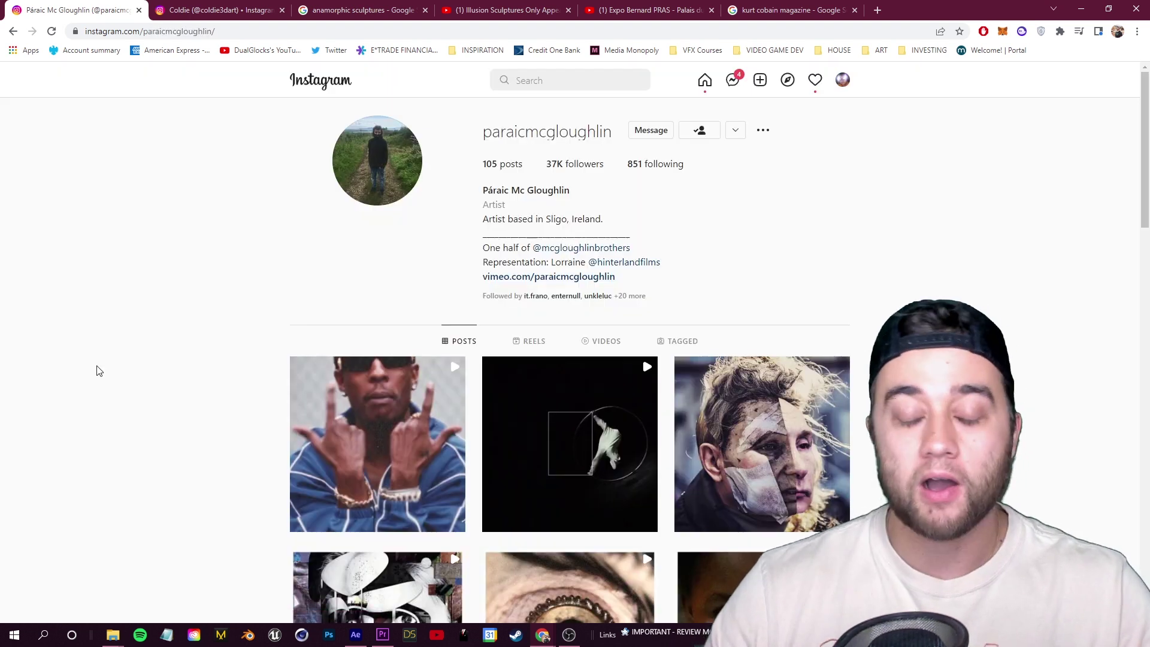
pyautogui.scroll(-2, 135, 413)
pyautogui.scroll(-1, 177, 453)
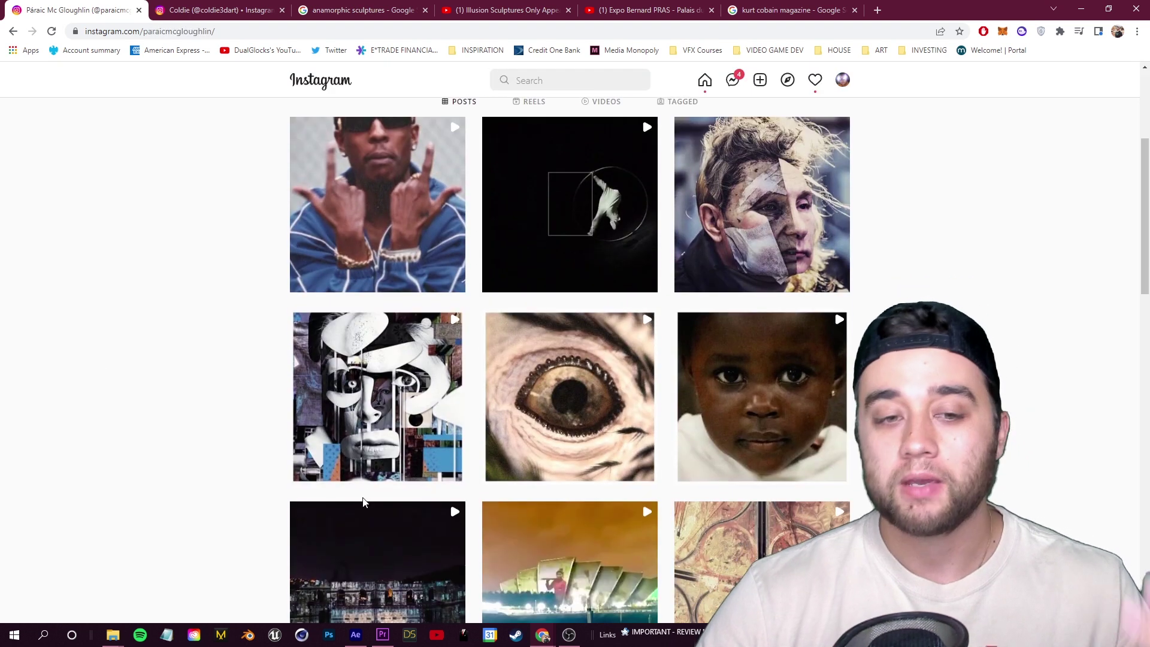
pyautogui.click(363, 472)
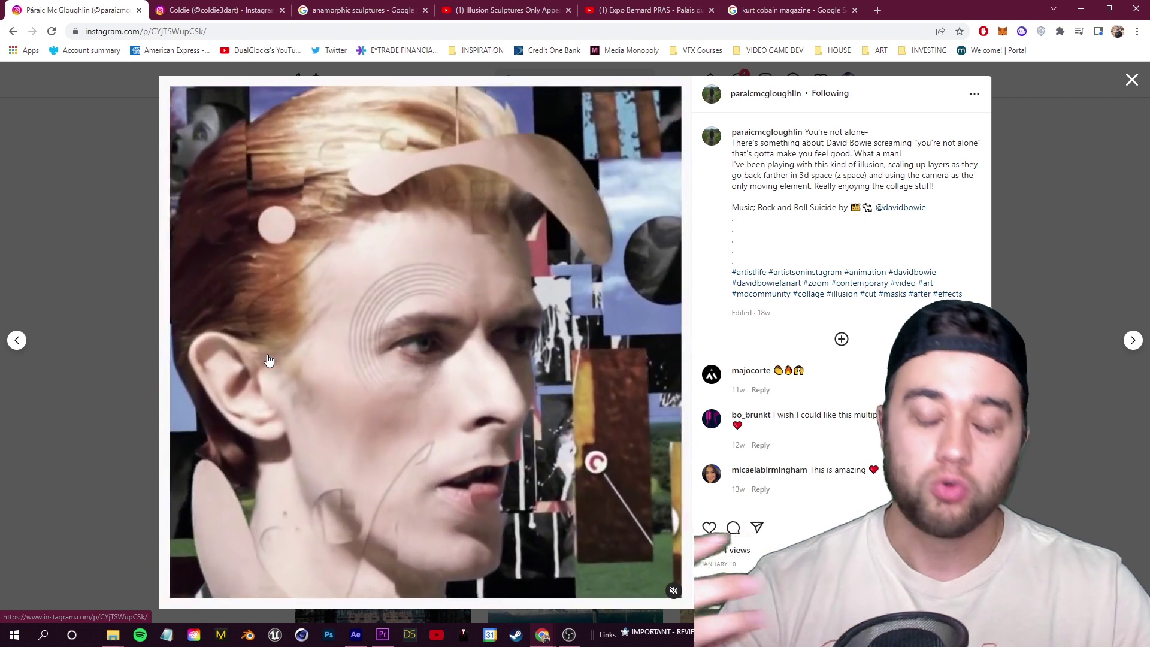
pyautogui.click(38, 244)
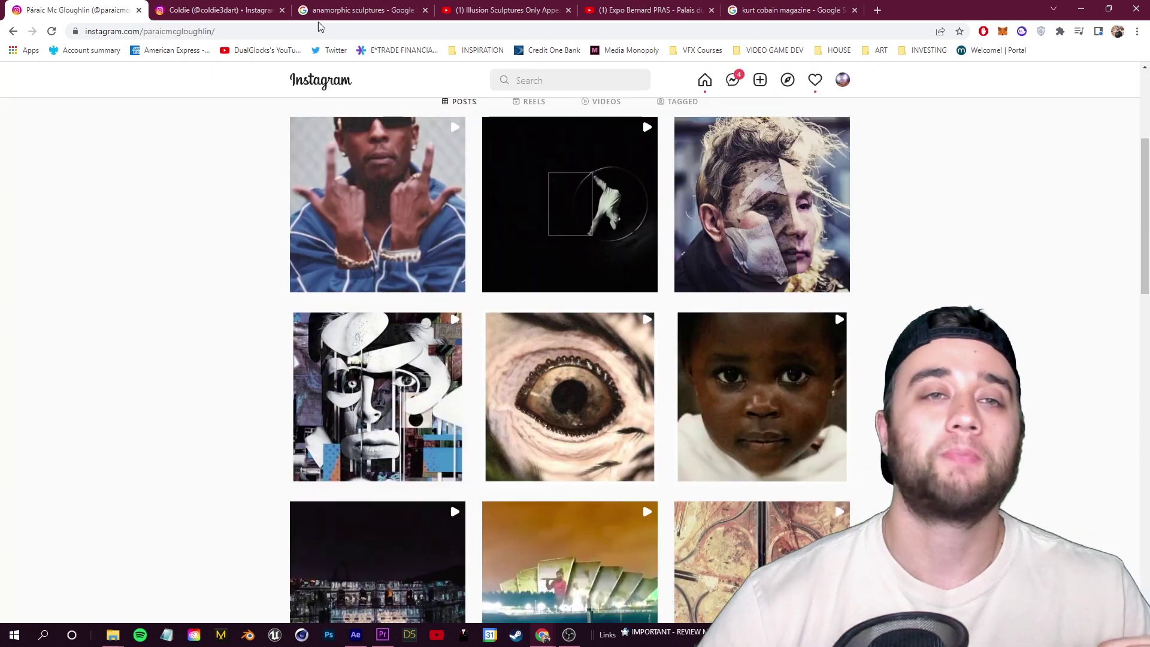
pyautogui.click(337, 9)
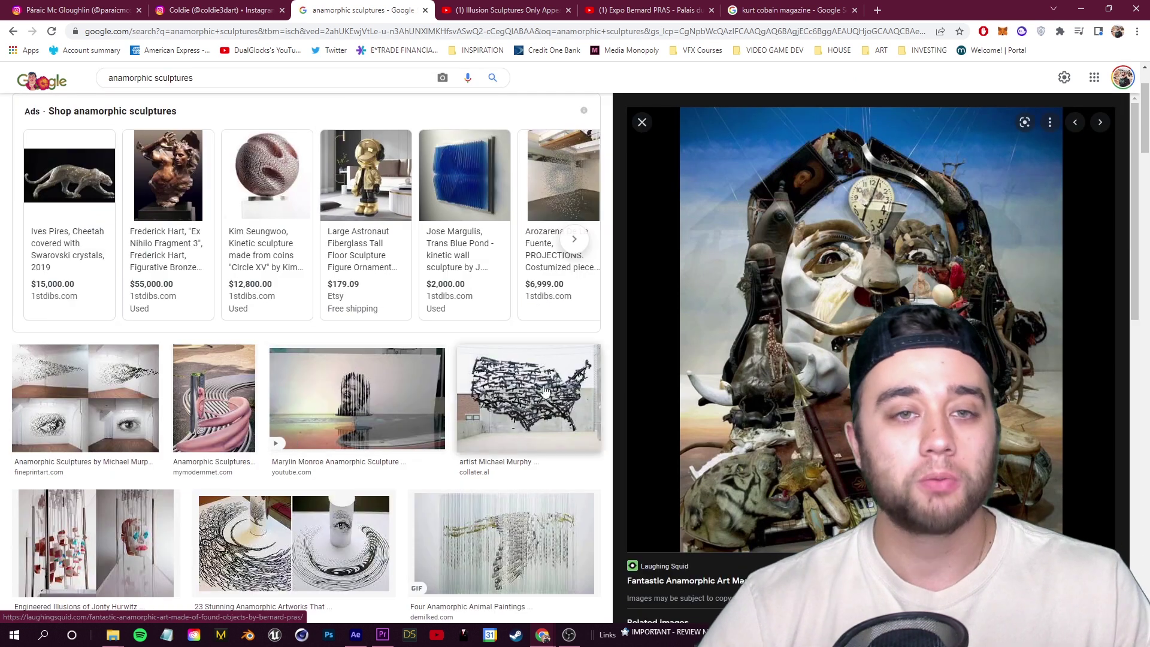
pyautogui.scroll(-5, 382, 376)
pyautogui.scroll(3, 382, 376)
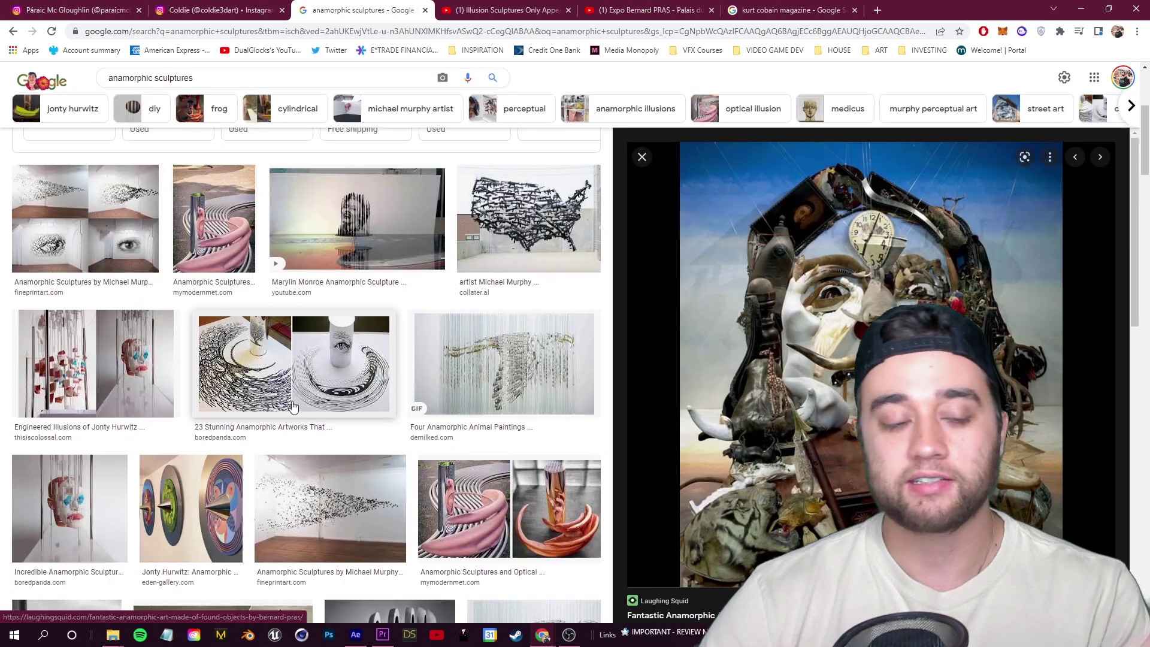
# Preview the Engineered Illusions hanging-pieces sculpture image in the anamorphic sculptures results
pyautogui.click(54, 381)
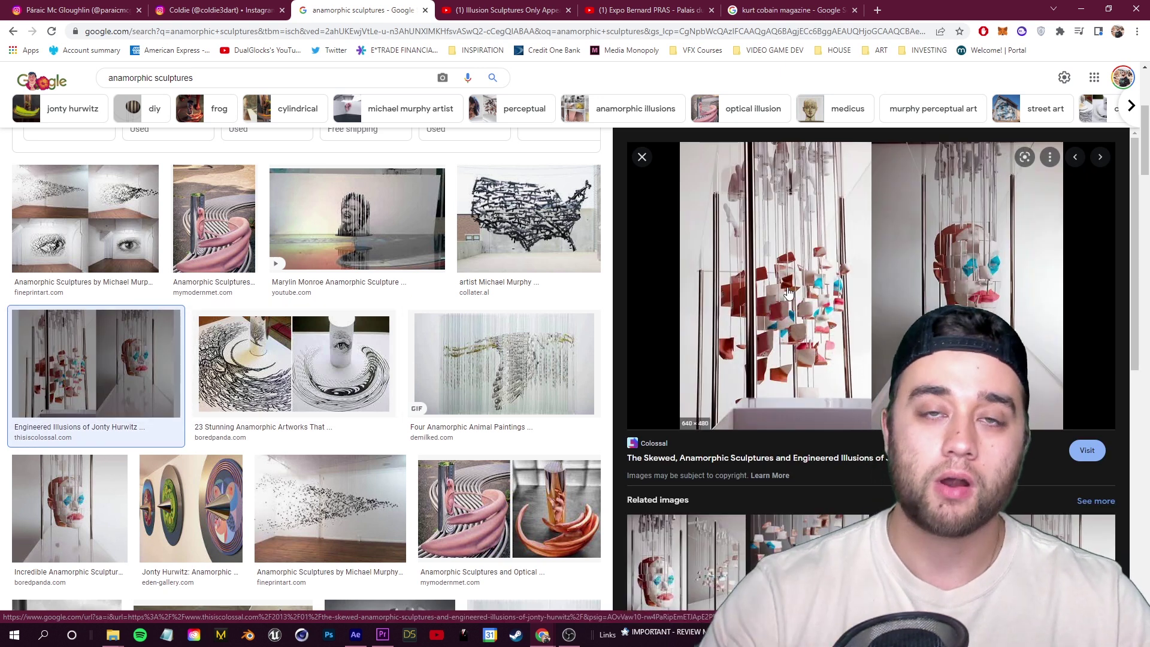
pyautogui.hotkey('ctrl', 'Tab')
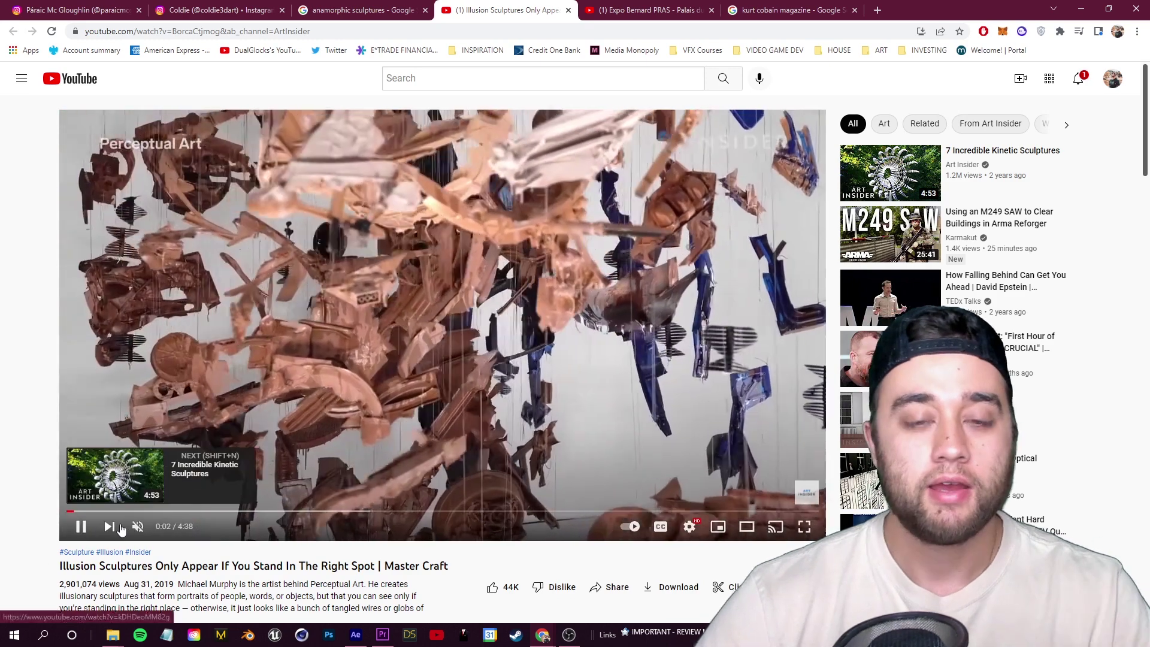
# Scrub through the illusion sculptures video, pausing on the face sculpture and a later scene
pyautogui.click(86, 512)
pyautogui.click(356, 450)
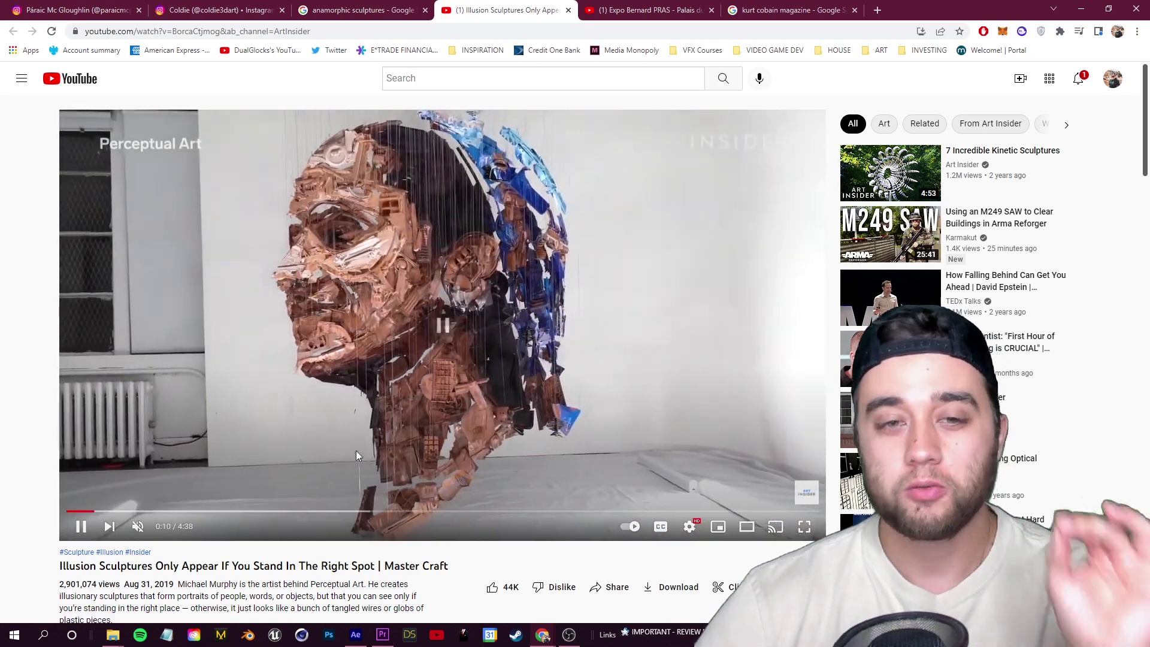
pyautogui.moveTo(109, 511); pyautogui.dragTo(186, 511)
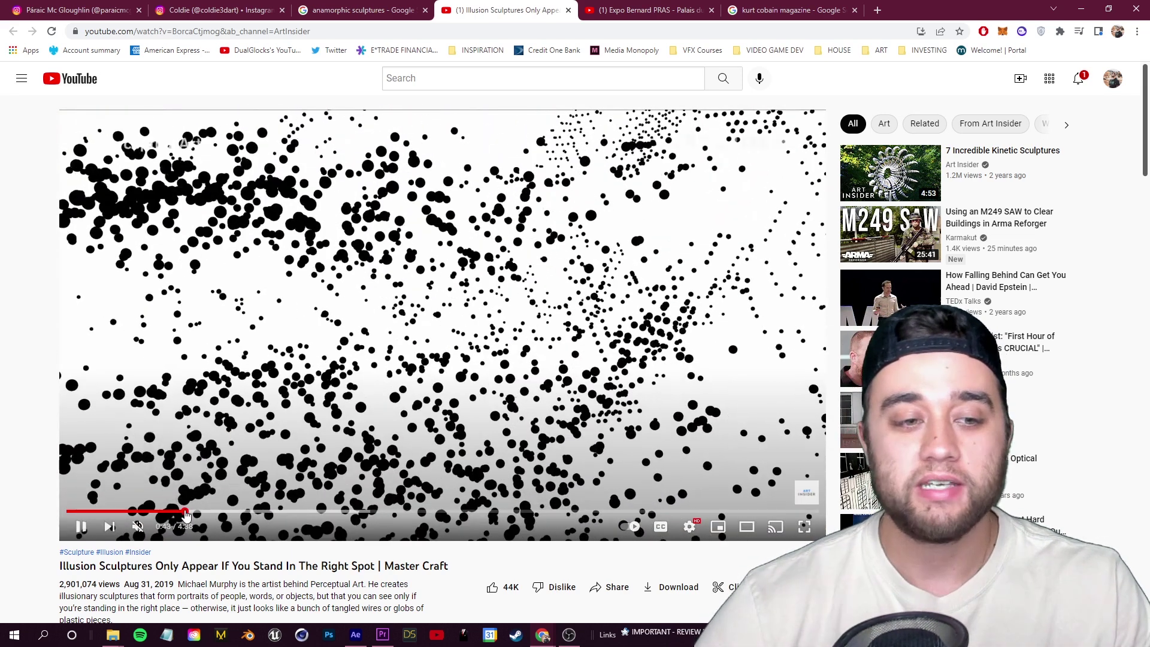
pyautogui.click(267, 460)
# Skip through several scenes of the found-object sculpture exhibition video
pyautogui.click(650, 10)
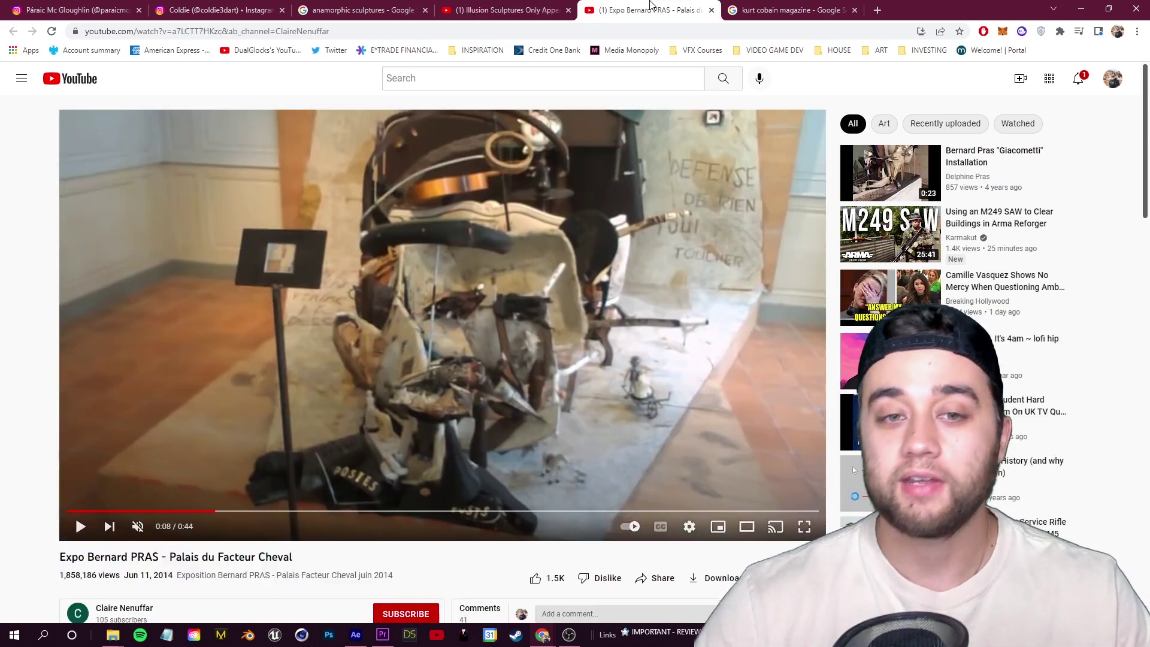
pyautogui.click(123, 511)
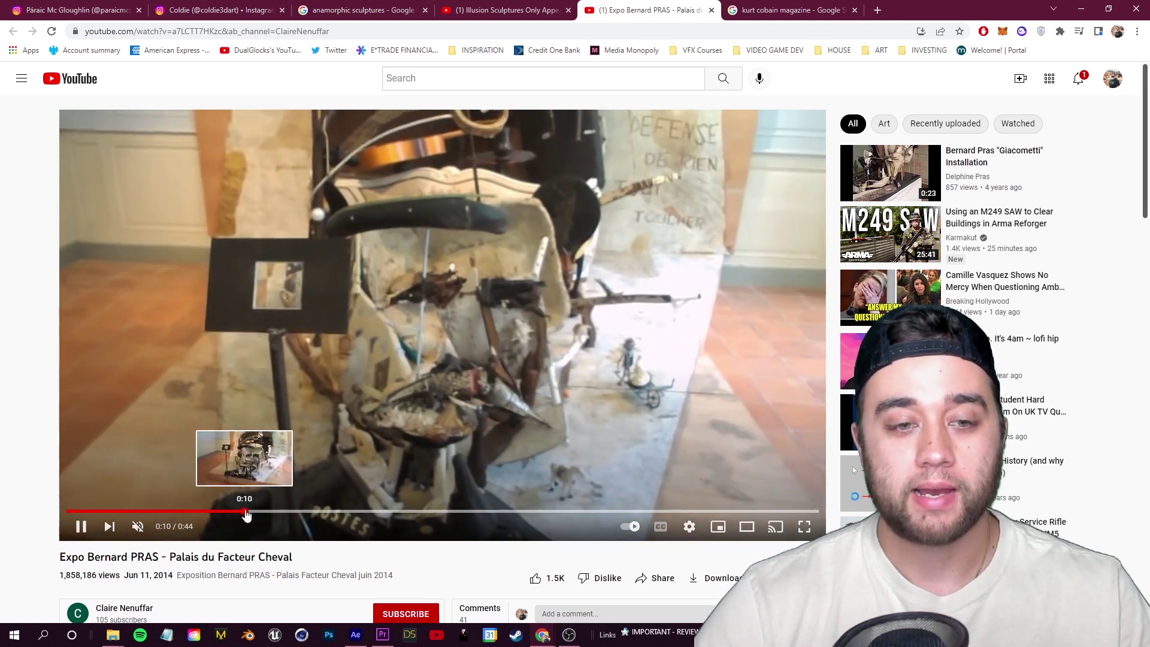
pyautogui.click(255, 512)
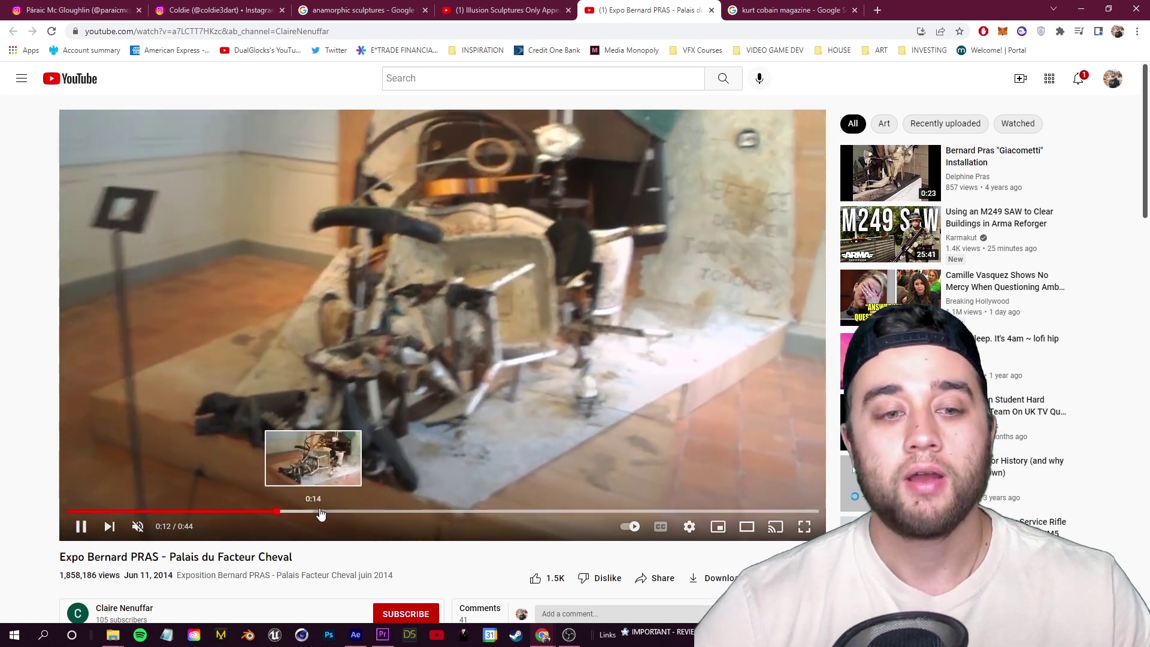
pyautogui.click(301, 510)
# On the coldie3dart profile, view the GRAND OPENING and UBARAJA sculpture posts
pyautogui.click(216, 10)
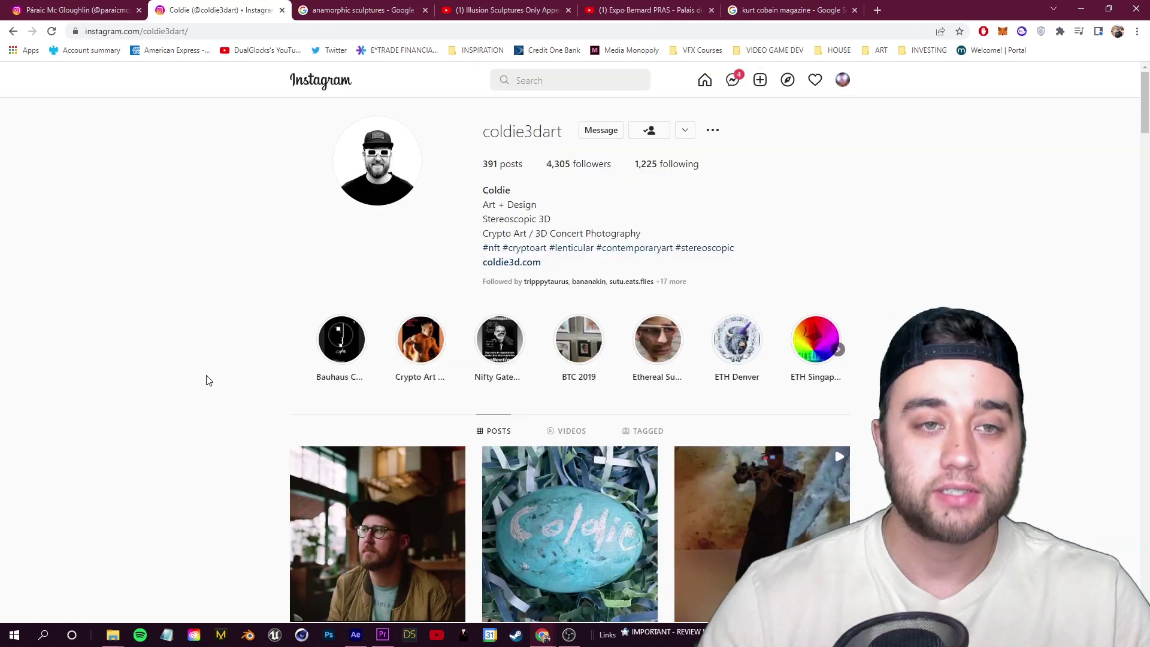
pyautogui.scroll(-4, 224, 341)
pyautogui.scroll(-4, 247, 327)
pyautogui.scroll(-4, 247, 328)
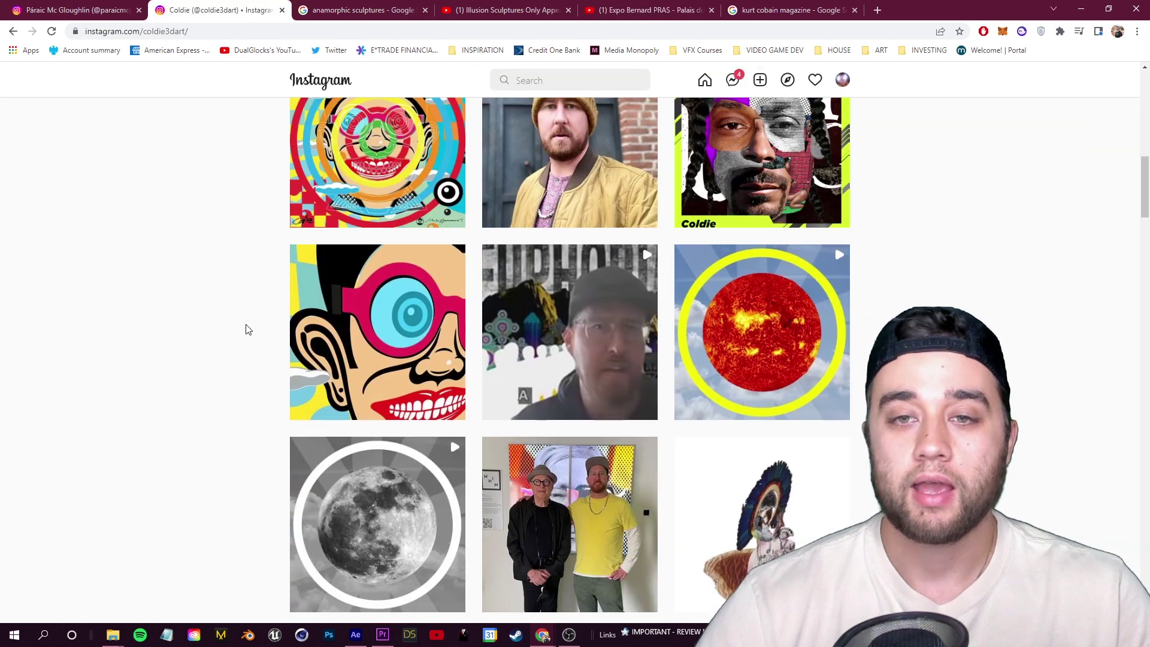
pyautogui.scroll(-2, 450, 405)
pyautogui.click(761, 258)
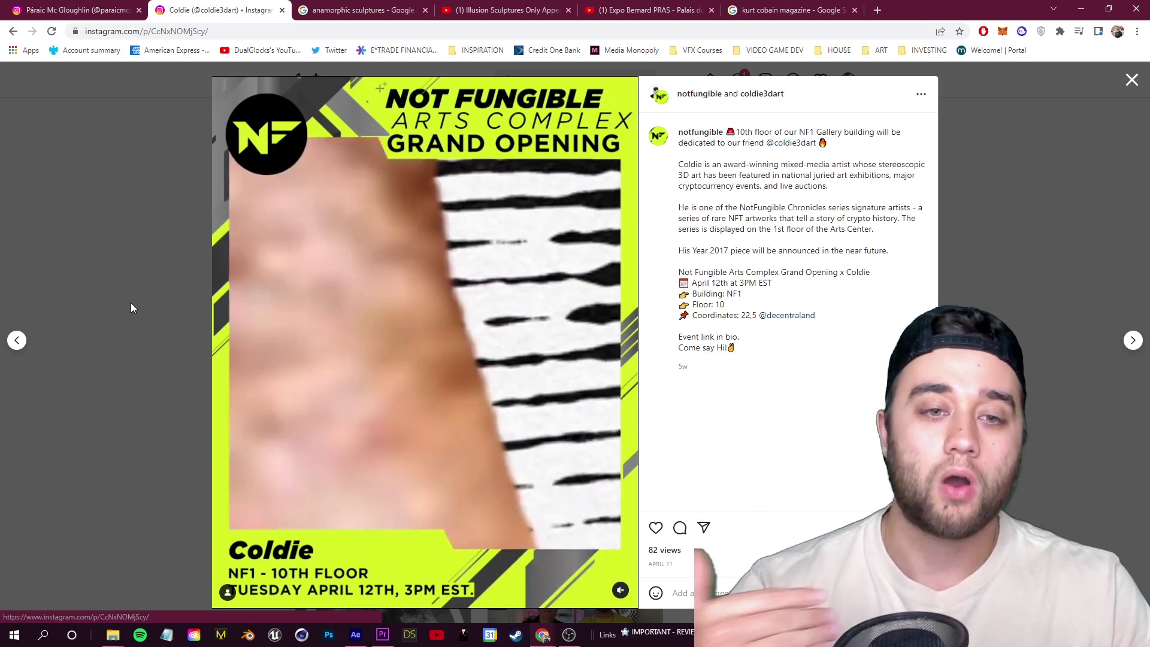
pyautogui.click(131, 303)
pyautogui.click(575, 360)
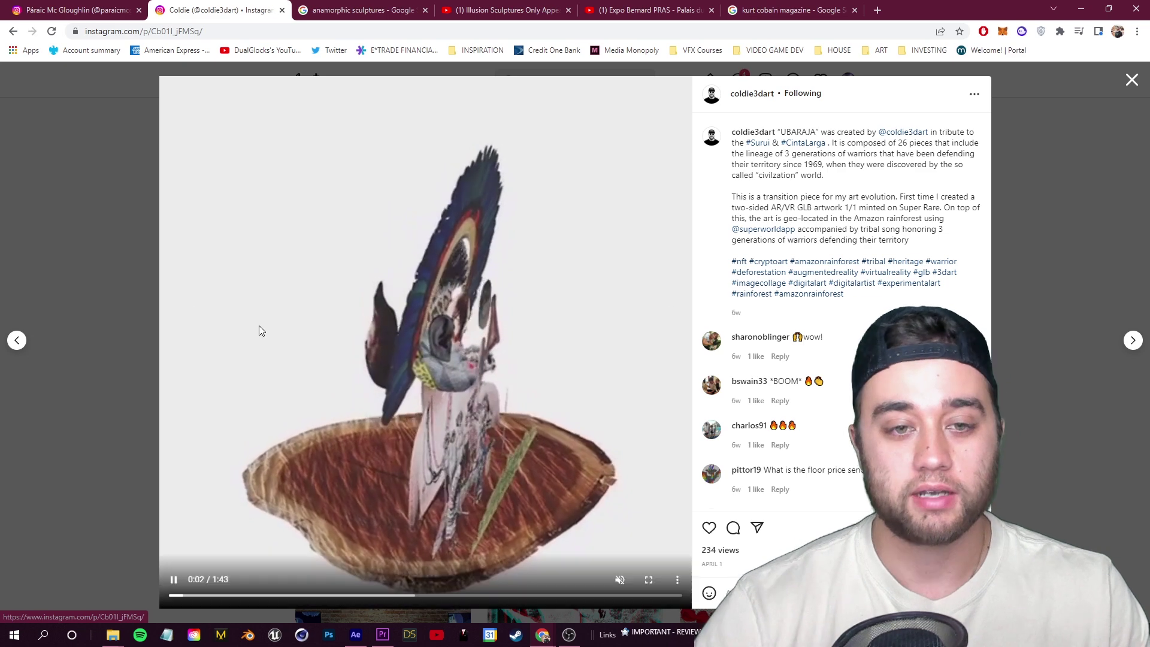
pyautogui.click(90, 117)
pyautogui.scroll(-5, 314, 467)
pyautogui.scroll(-5, 314, 467)
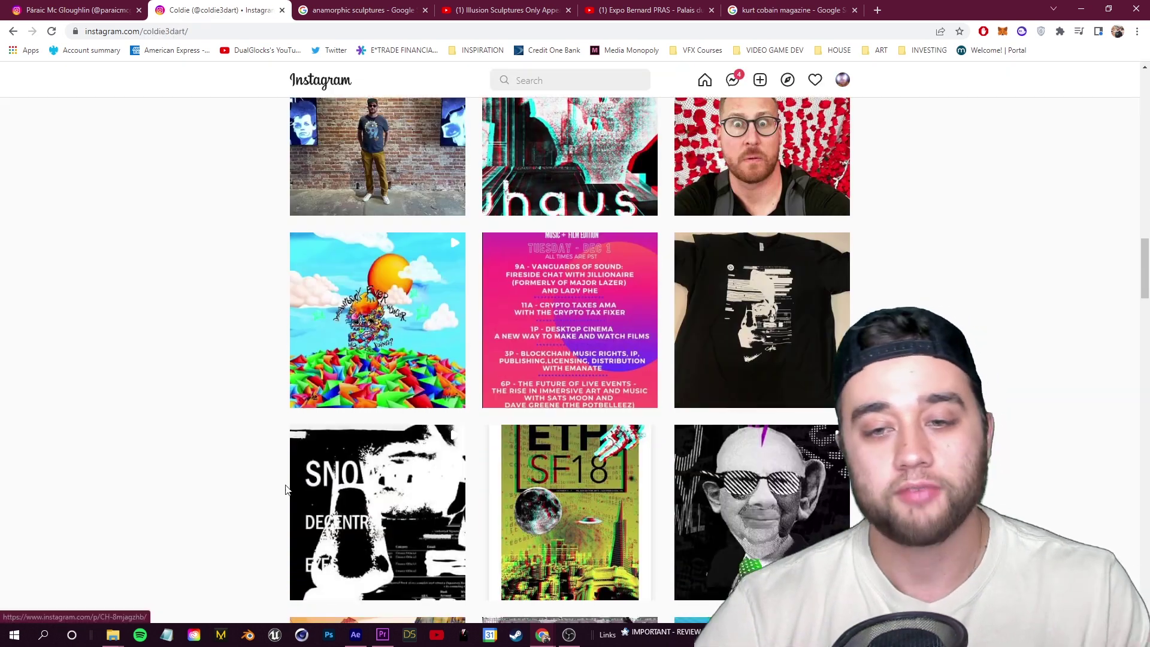
pyautogui.scroll(-4, 313, 468)
# View the striped-glasses portrait post, return to the profile top, and minimize the browser
pyautogui.click(759, 494)
pyautogui.click(128, 389)
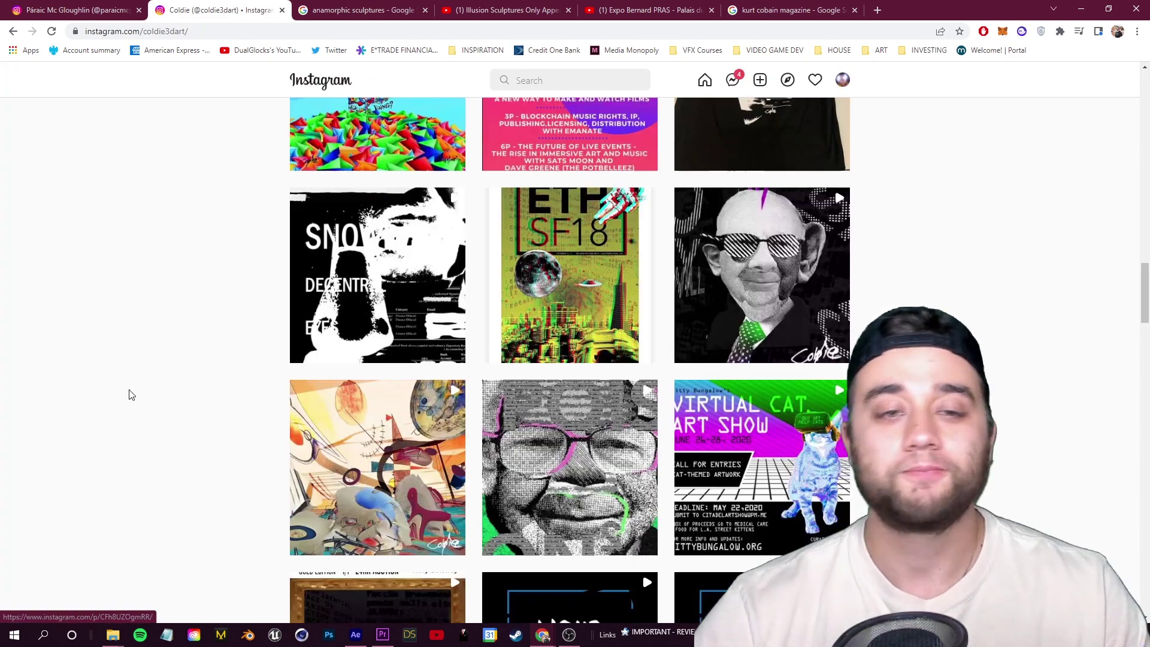
pyautogui.press('Home')
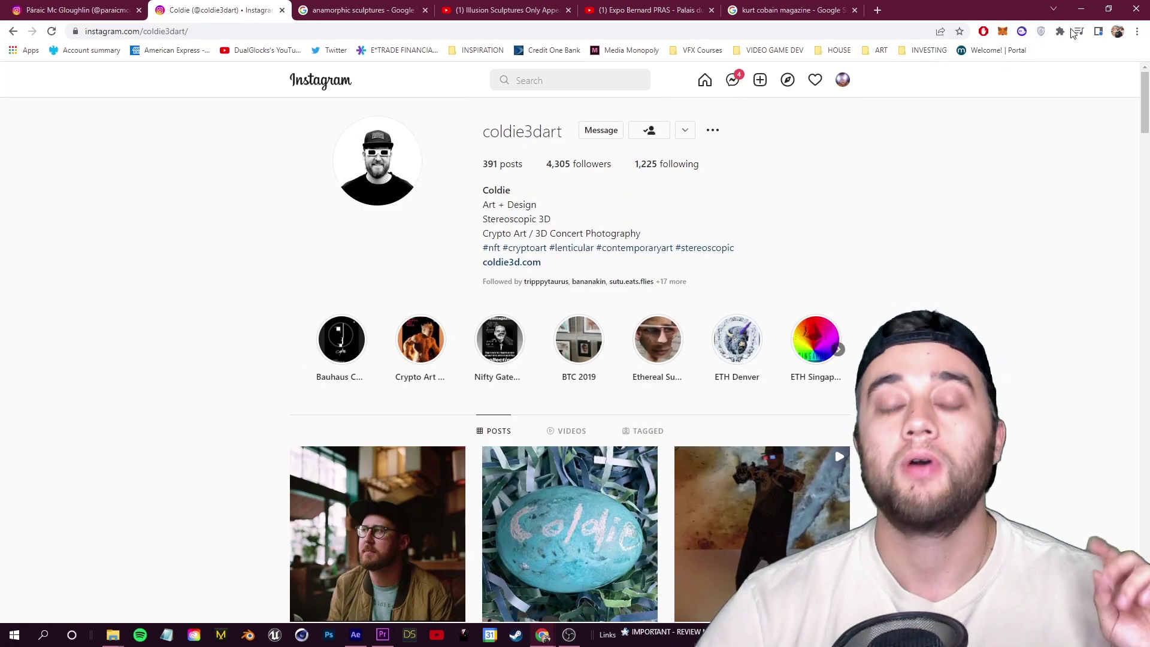
pyautogui.click(1082, 8)
pyautogui.click(652, 535)
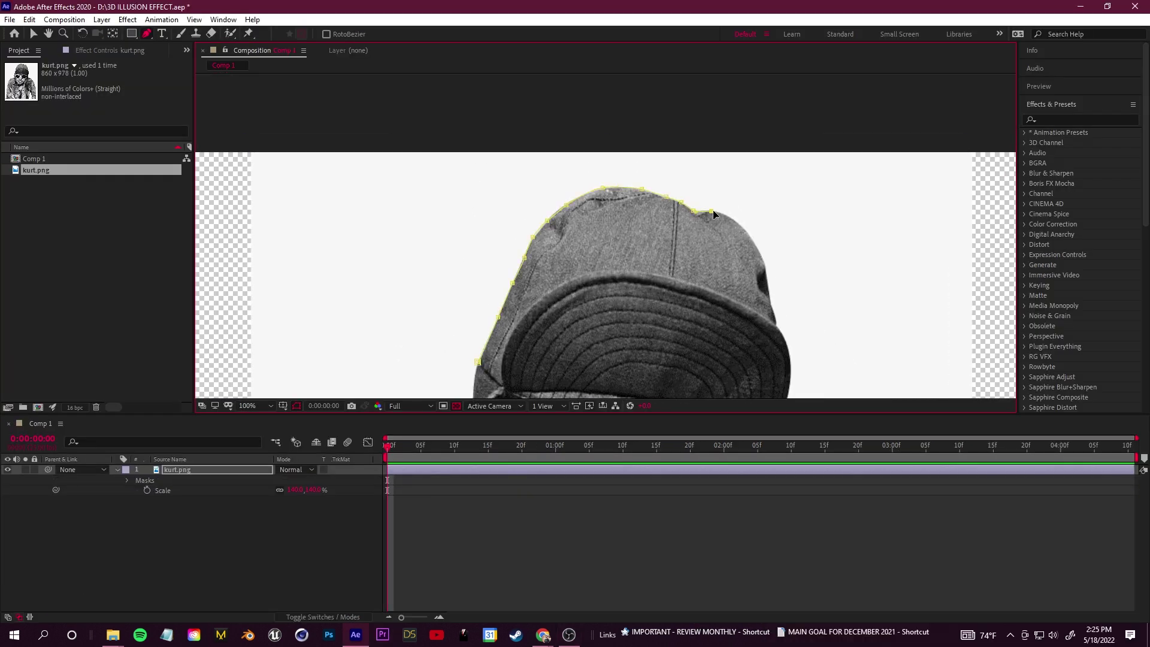
pyautogui.scroll(-3, 774, 308)
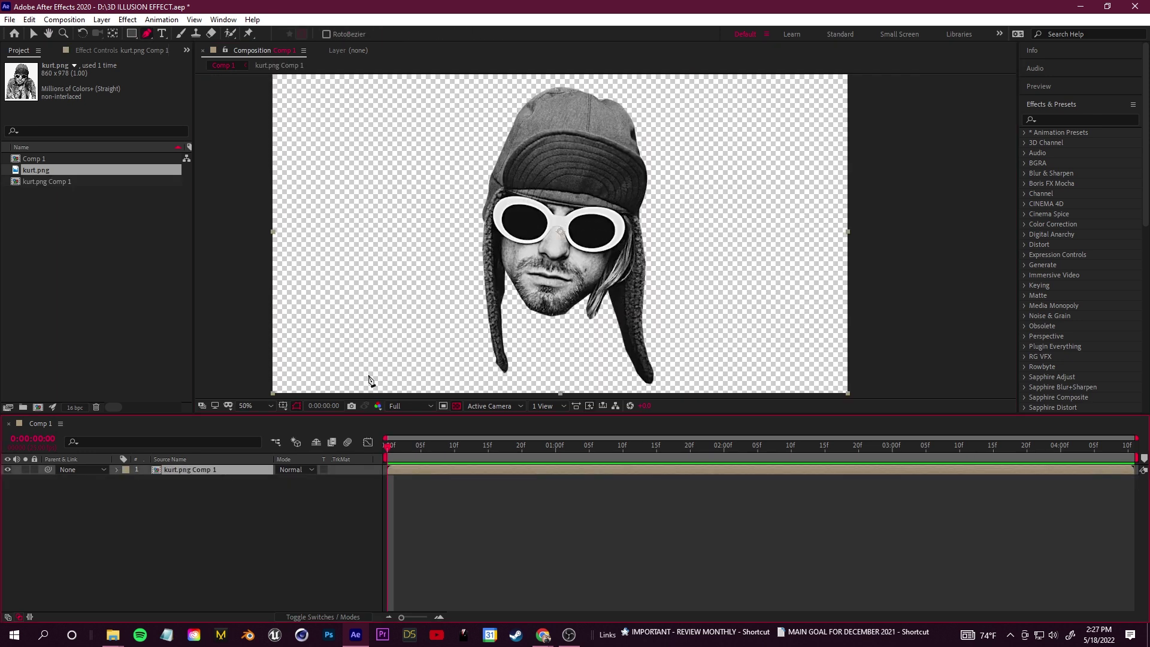
pyautogui.scroll(-1, 541, 332)
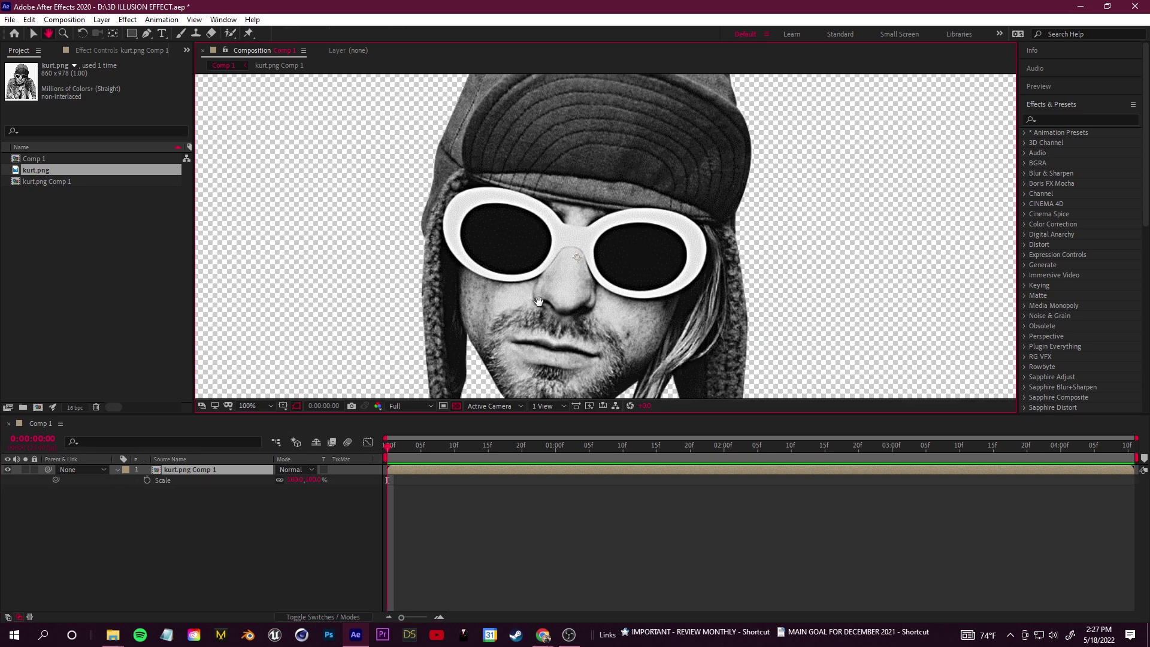
# Nudge the Composition viewer to recentre on Kurt's precomposed face
pyautogui.moveTo(538, 301); pyautogui.dragTo(527, 312)
# Duplicate the head cut-out layer and rename the copy 'glasses'
pyautogui.hotkey('ctrl', 'd')
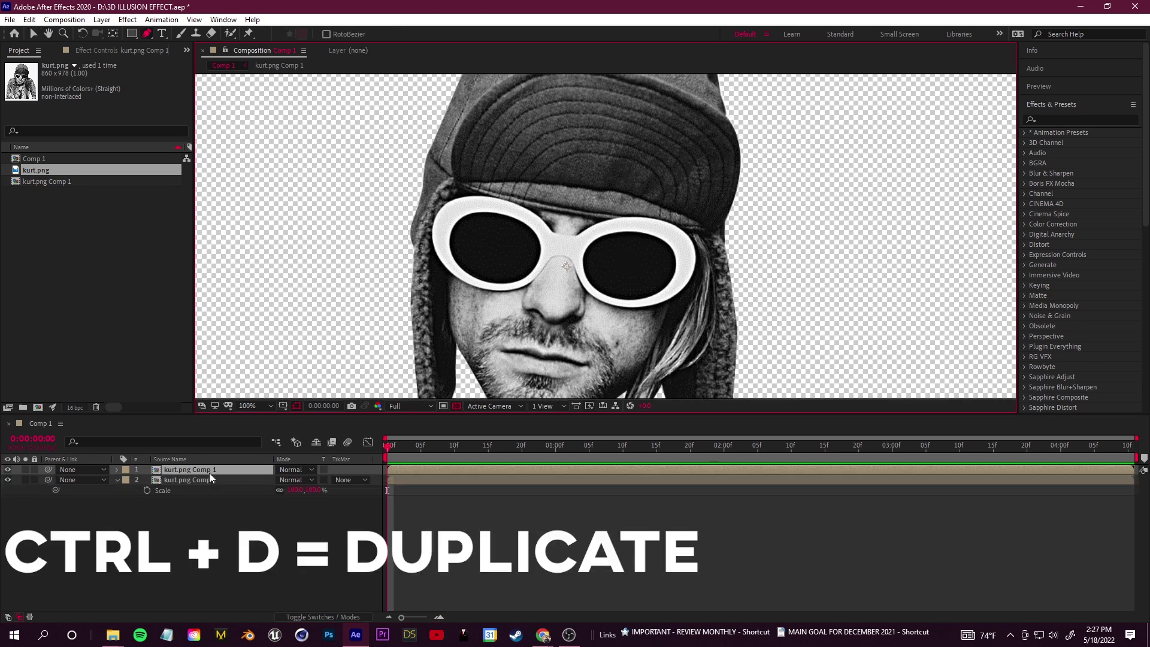
pyautogui.rightClick(221, 475)
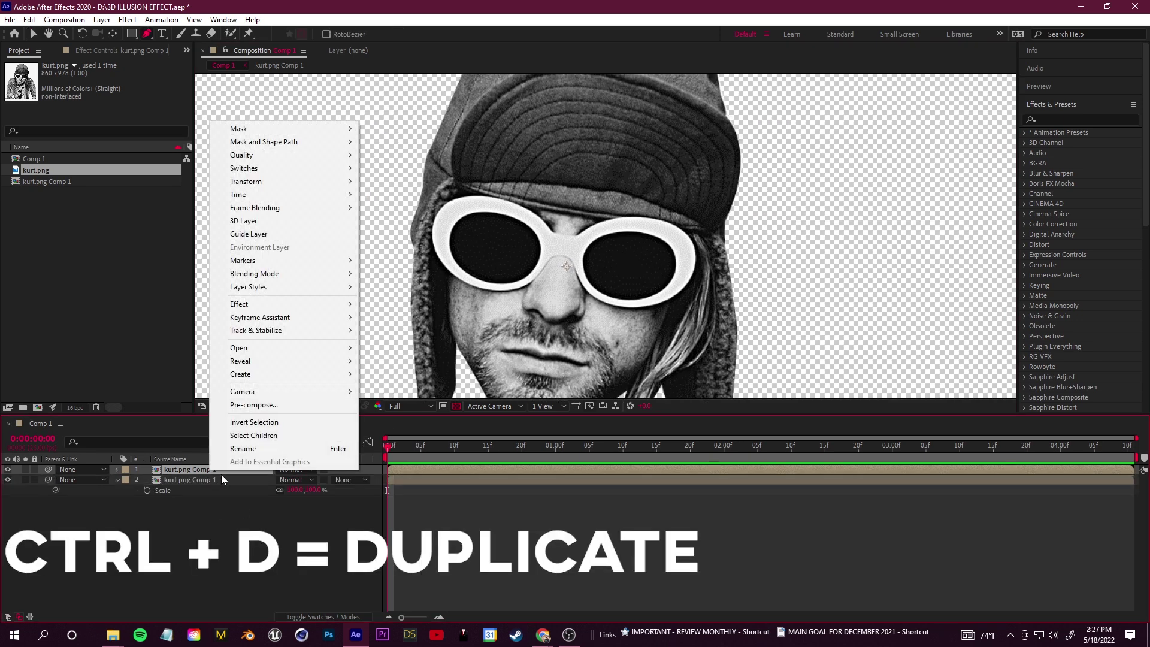
pyautogui.click(270, 448)
pyautogui.write('glasses')
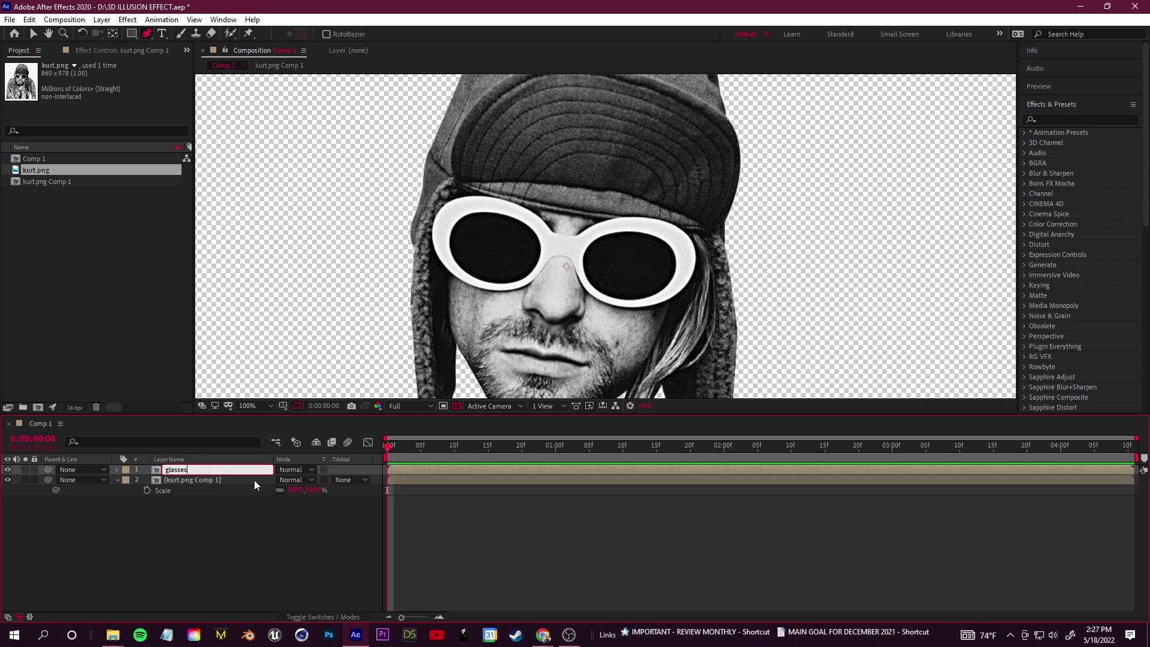
pyautogui.press('Return')
pyautogui.scroll(3, 566, 265)
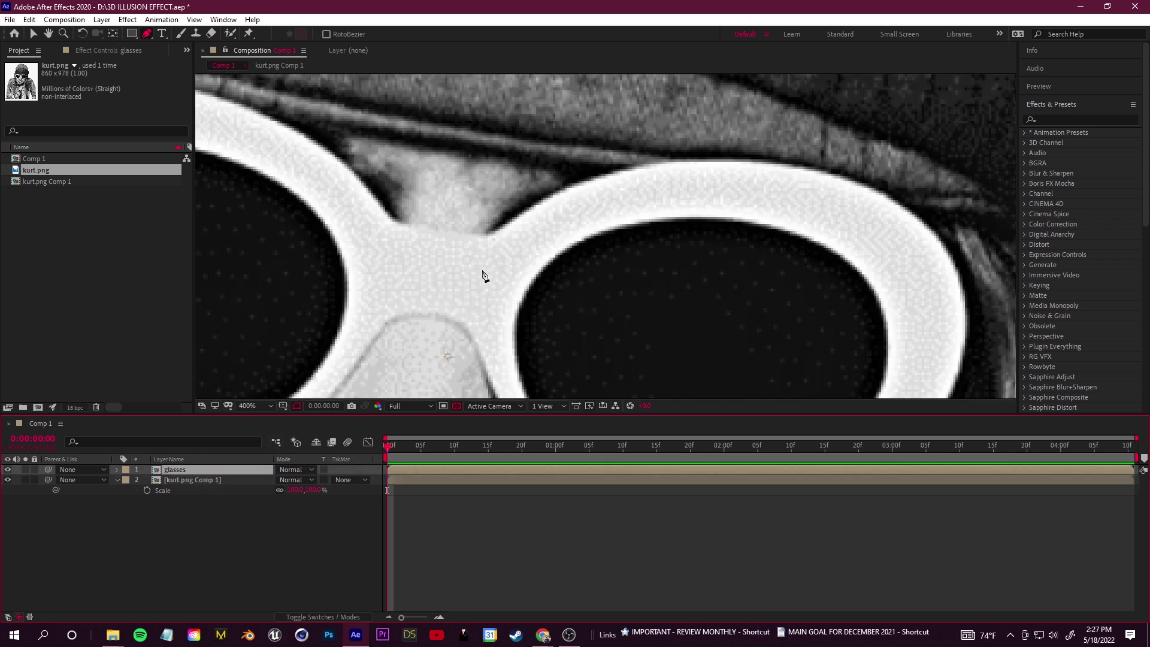
pyautogui.scroll(-2, 566, 265)
pyautogui.scroll(1, 566, 265)
# Trace a mask around the glasses frame, then show and select the photo layer
pyautogui.click(476, 264)
pyautogui.click(557, 295)
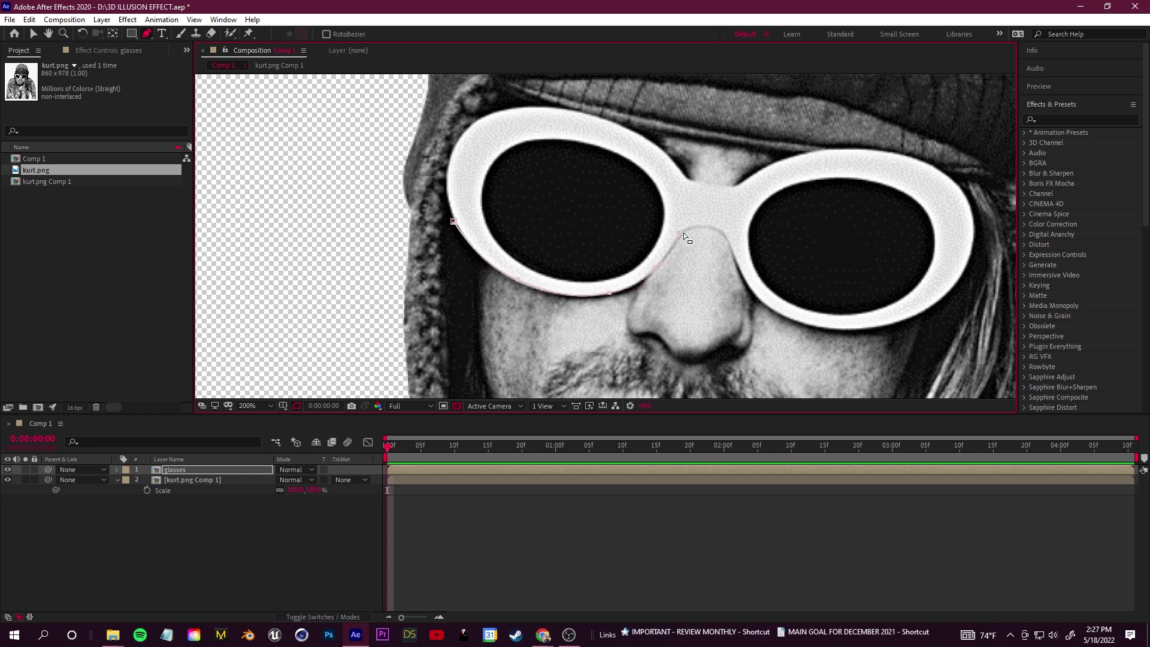
pyautogui.scroll(-1, 583, 271)
pyautogui.scroll(1, 477, 303)
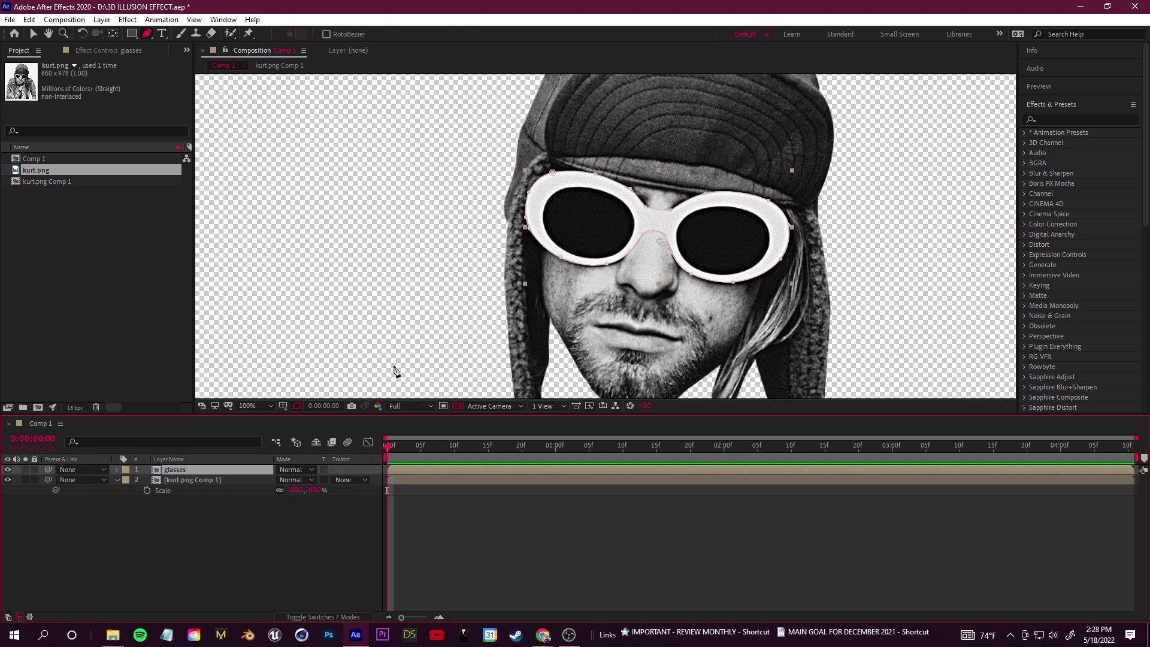
pyautogui.scroll(-1, 478, 302)
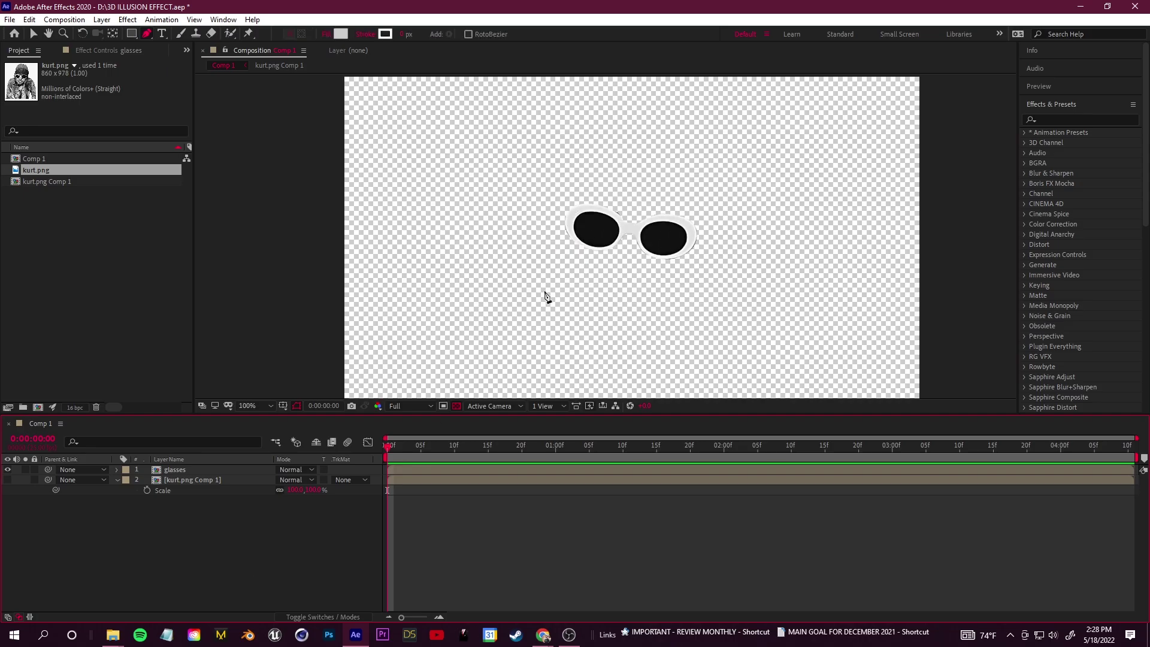
pyautogui.scroll(3, 548, 297)
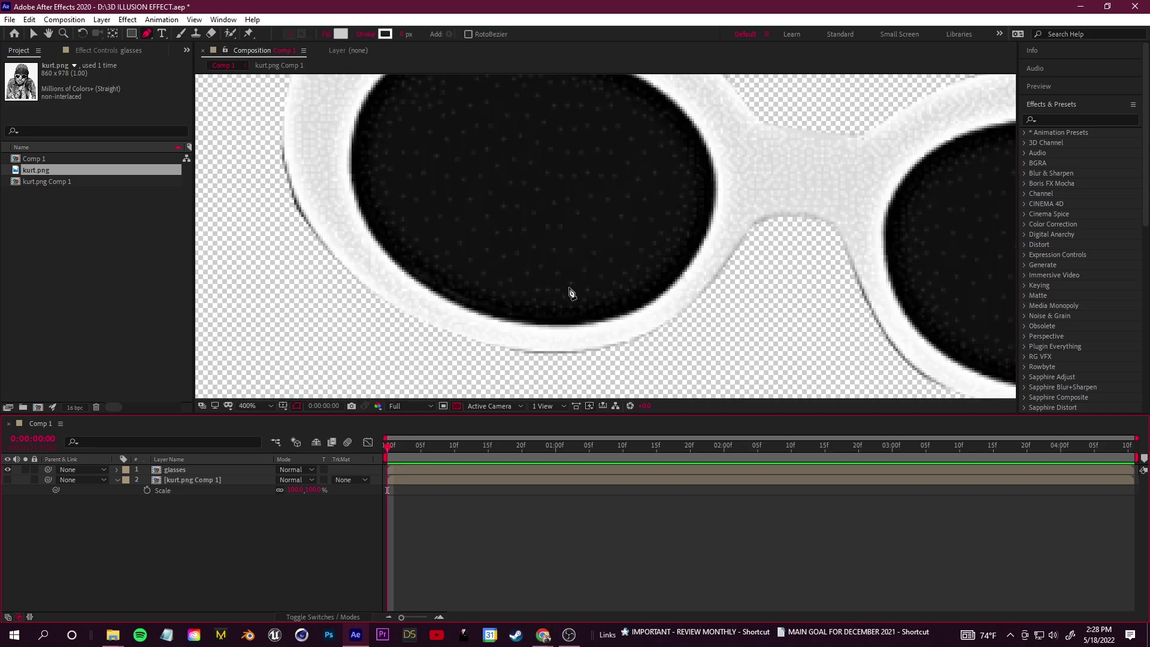
pyautogui.scroll(-1, 566, 294)
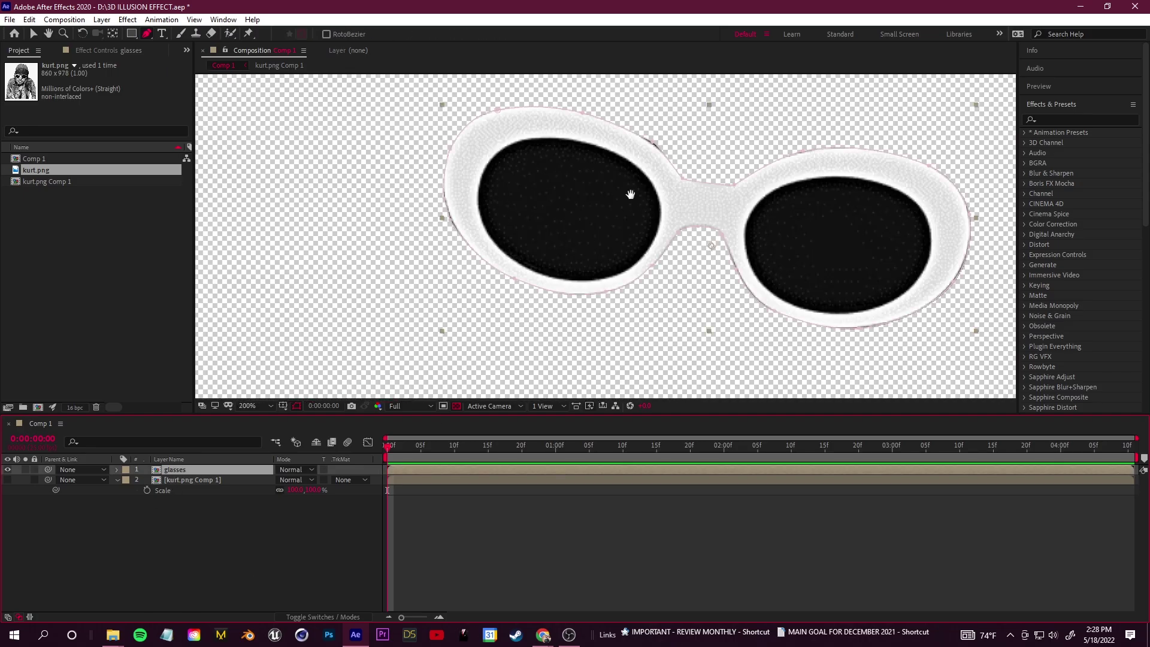
pyautogui.scroll(1, 629, 194)
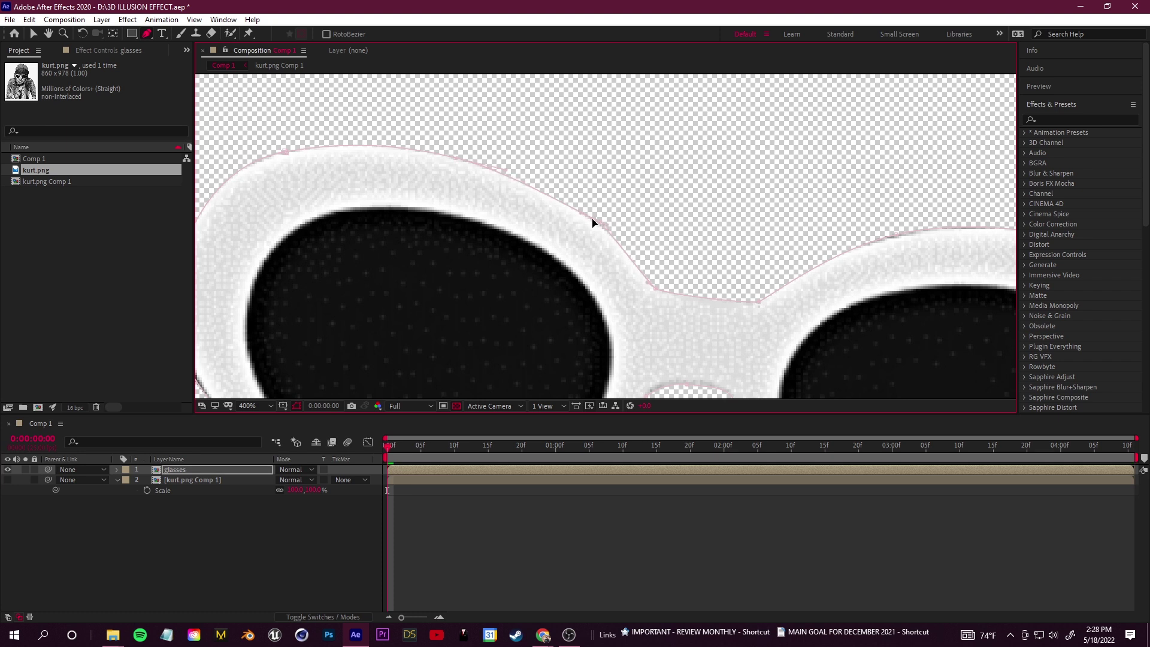
pyautogui.moveTo(593, 223); pyautogui.dragTo(500, 245)
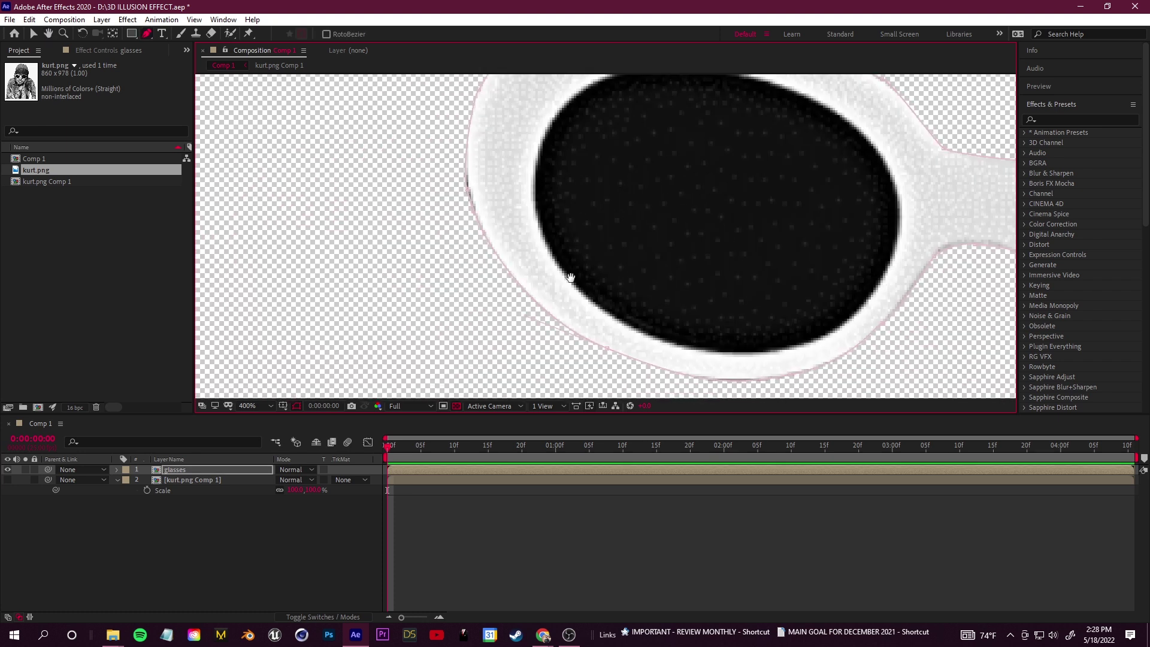
pyautogui.scroll(-1, 571, 278)
pyautogui.scroll(-1, 571, 287)
pyautogui.scroll(-2, 571, 306)
pyautogui.scroll(1, 570, 312)
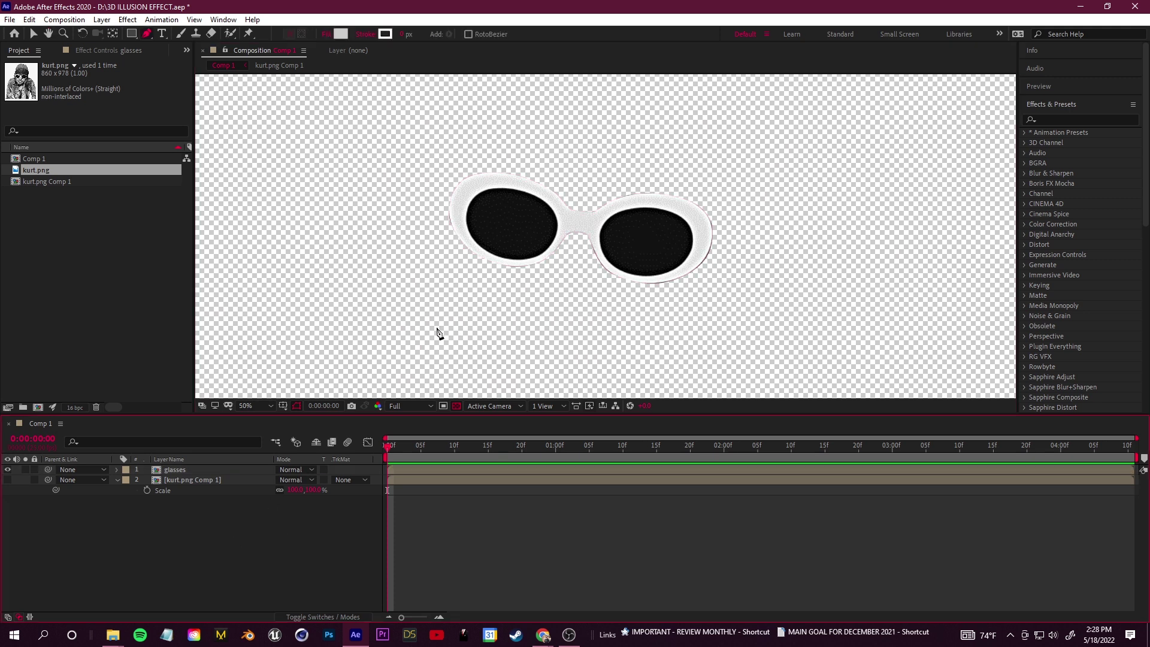
pyautogui.scroll(-1, 437, 332)
pyautogui.scroll(1, 438, 332)
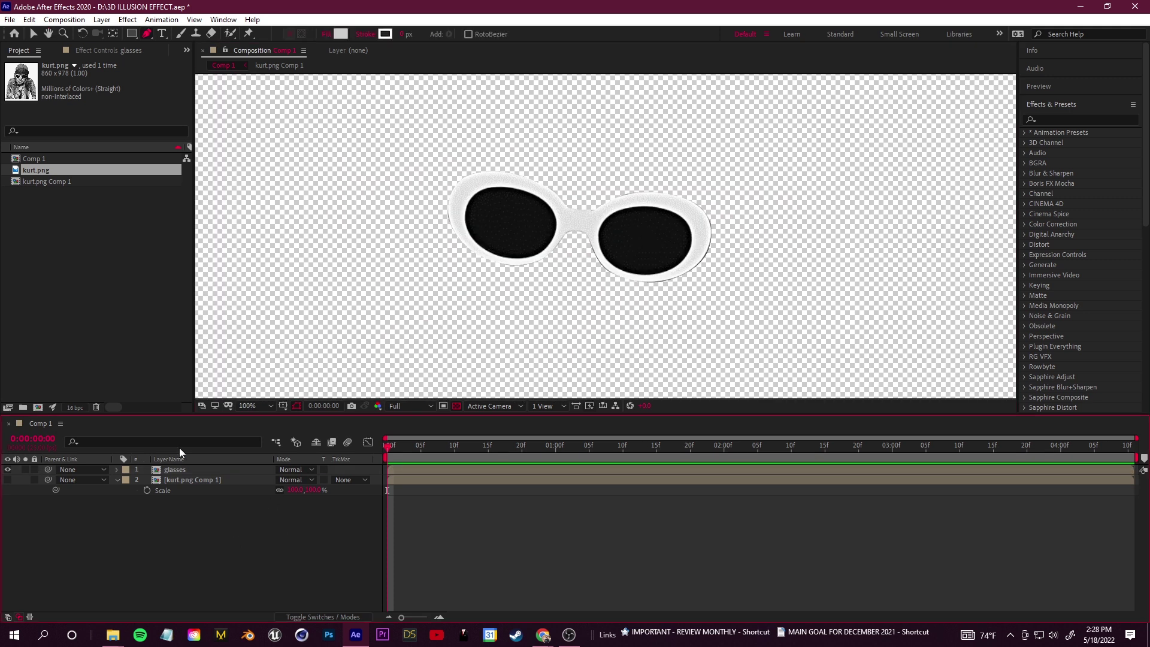
pyautogui.click(9, 480)
pyautogui.click(192, 480)
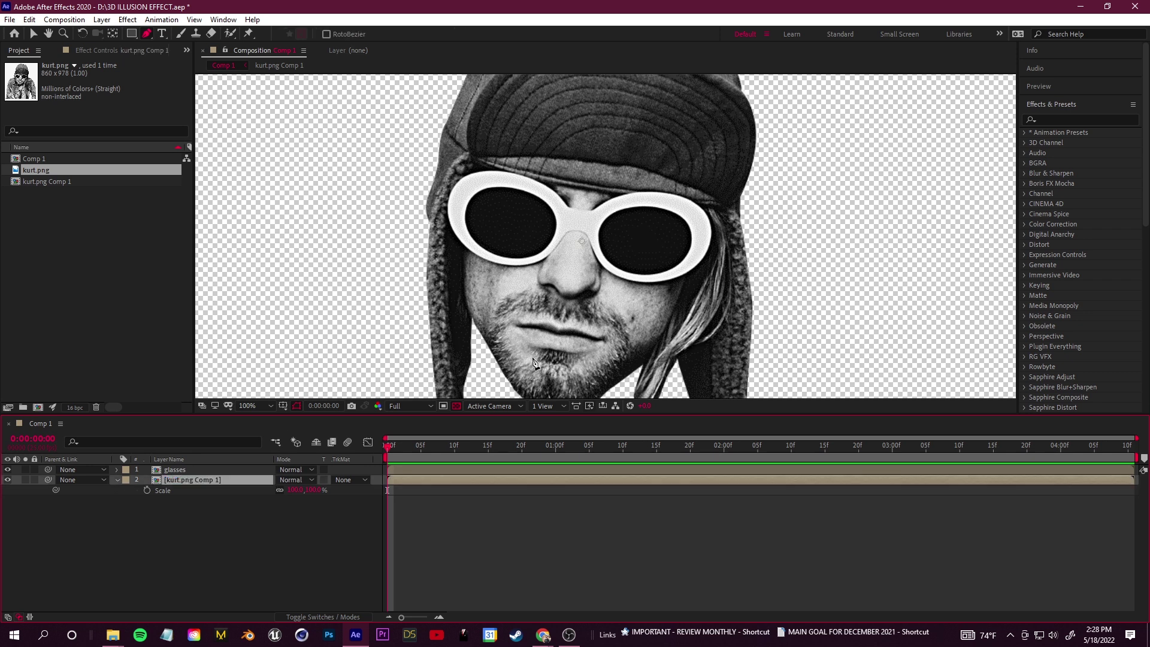
pyautogui.scroll(-1, 514, 315)
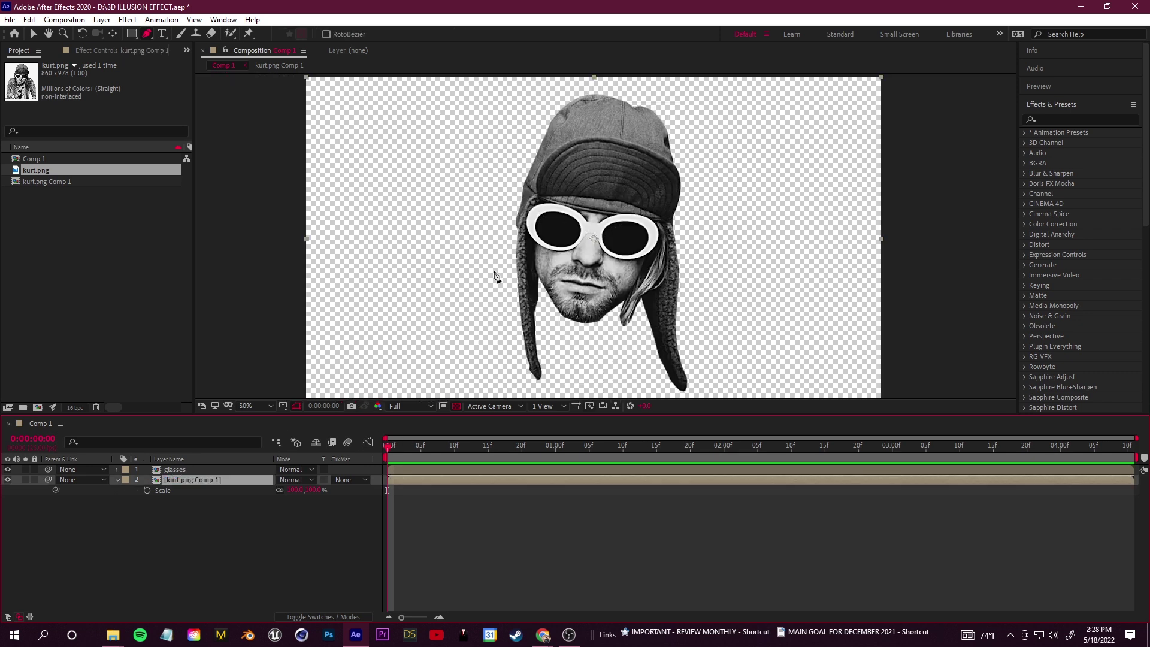
# Duplicate the photo layer and rename the copy 'face right'
pyautogui.hotkey('ctrl', 'd')
pyautogui.rightClick(204, 481)
pyautogui.click(249, 464)
pyautogui.write('face right')
pyautogui.press('Return')
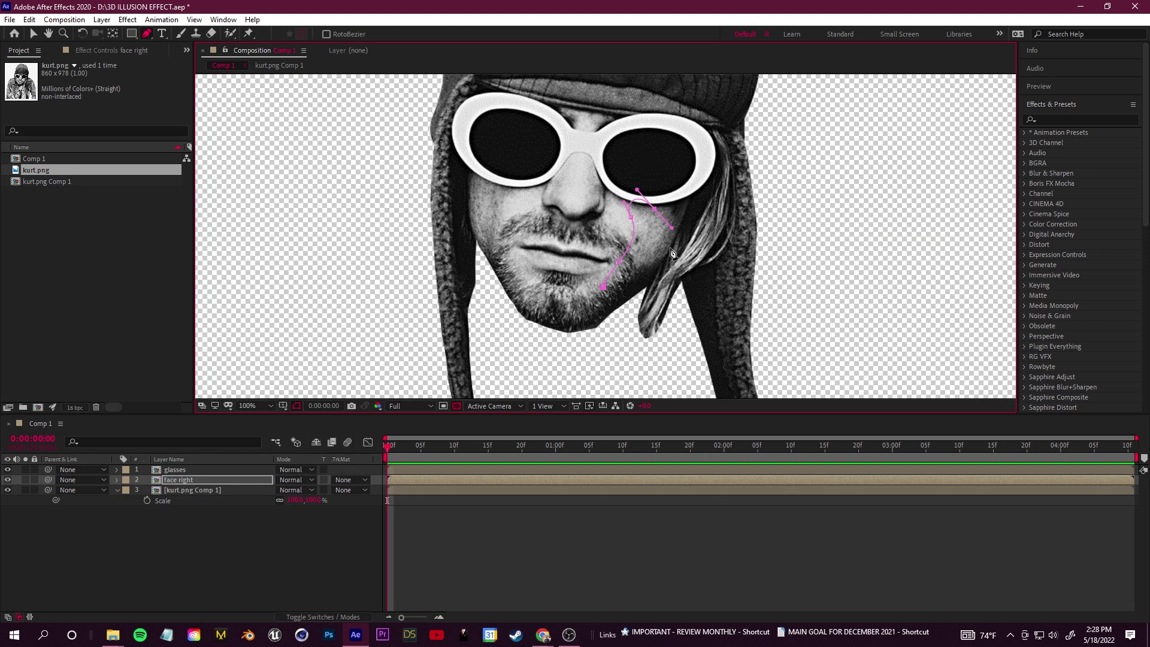
# Duplicate the layer again and rename the new copy 'face left'
pyautogui.hotkey('ctrl', 'd')
pyautogui.rightClick(204, 490)
pyautogui.click(250, 475)
pyautogui.write('face left')
pyautogui.press('Return')
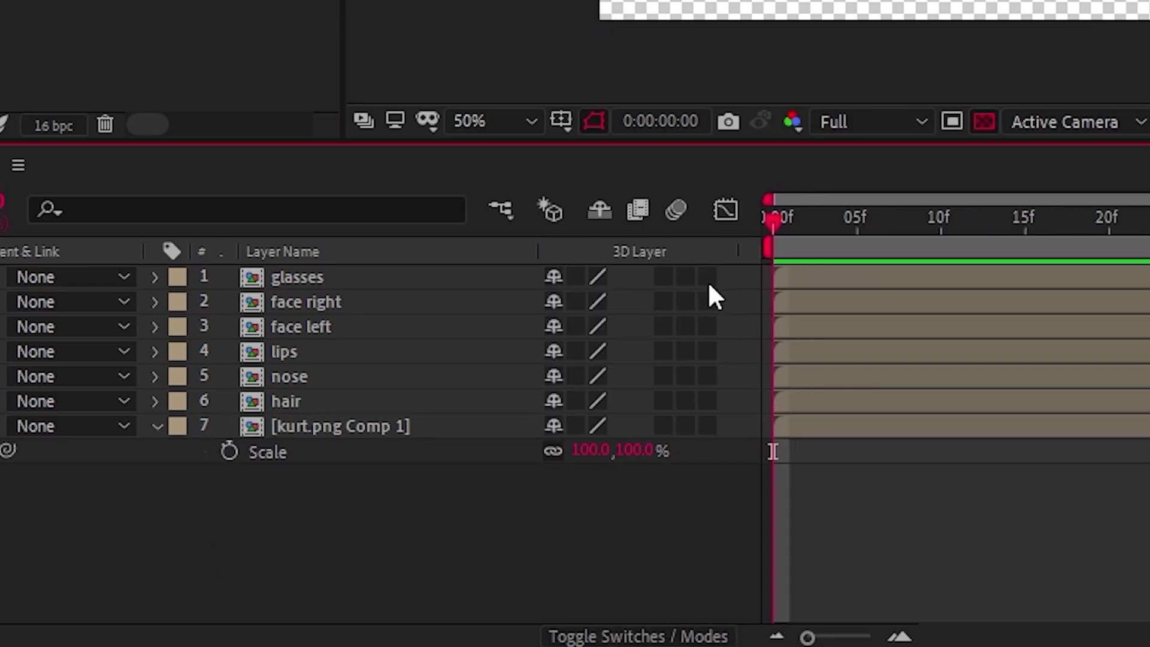
# Turn on 3D for all seven cutout layers and briefly hide the base photo
pyautogui.moveTo(706, 277); pyautogui.dragTo(707, 426)
pyautogui.click(156, 428)
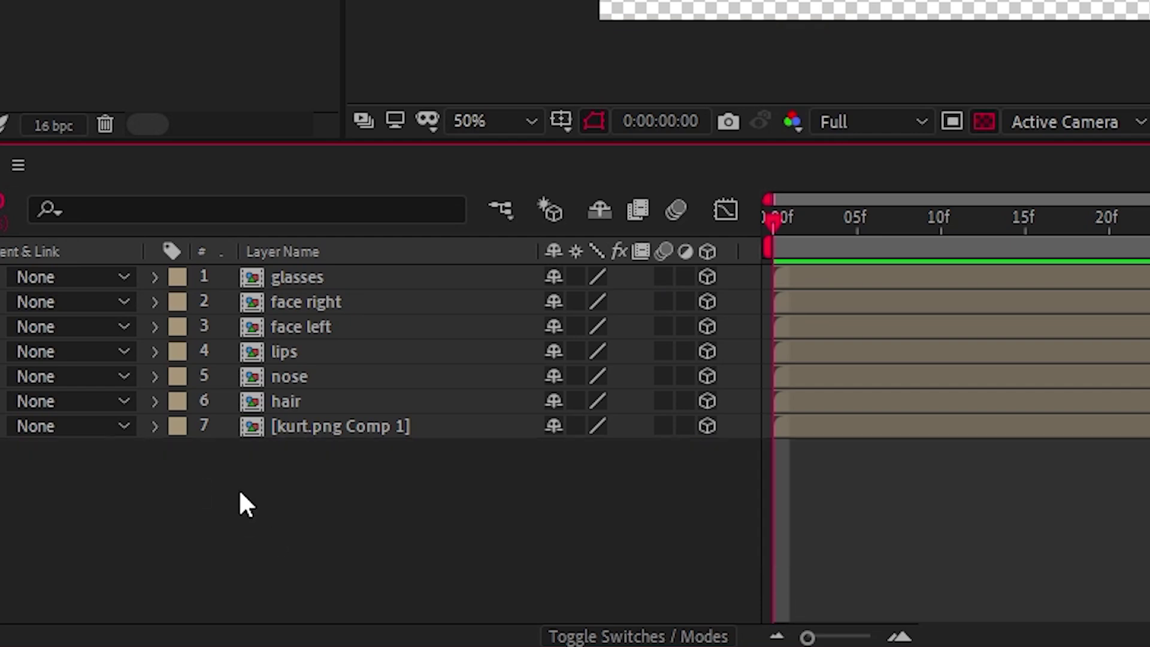
pyautogui.moveTo(269, 490); pyautogui.dragTo(567, 490)
pyautogui.rightClick(231, 565)
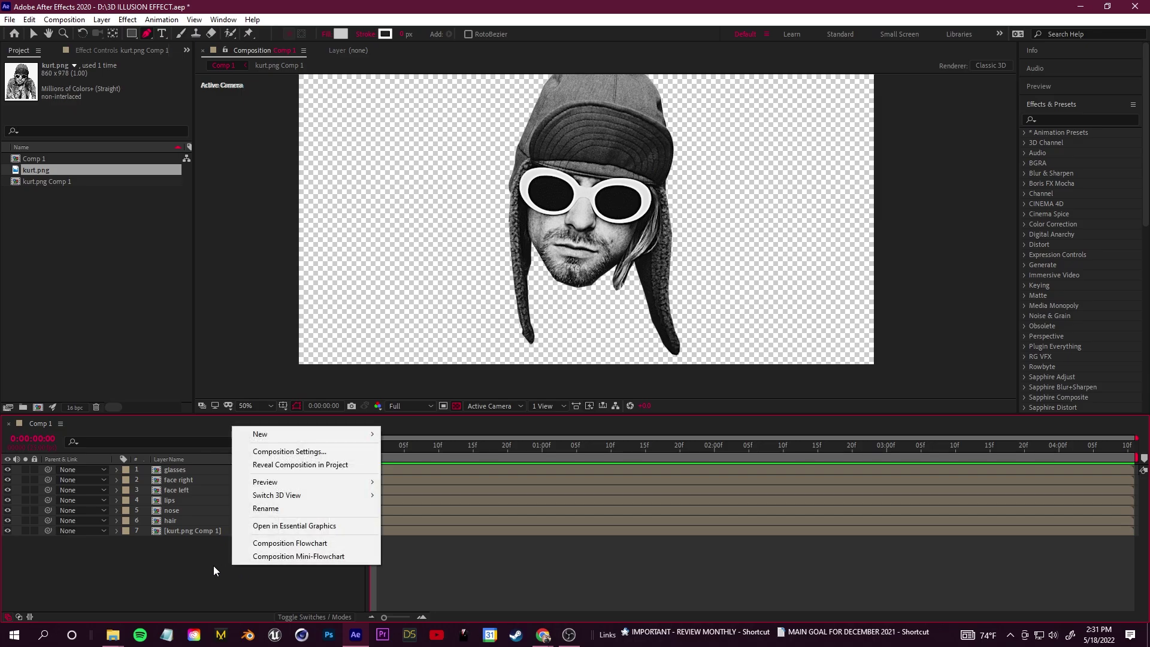
pyautogui.click(213, 565)
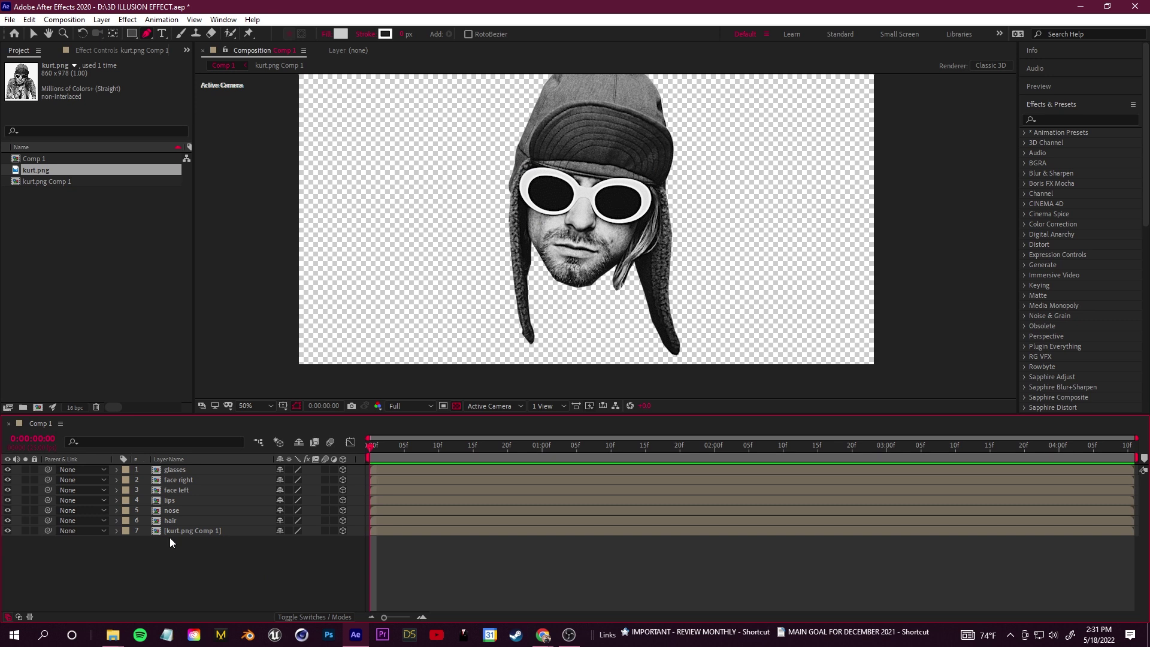
pyautogui.click(8, 531)
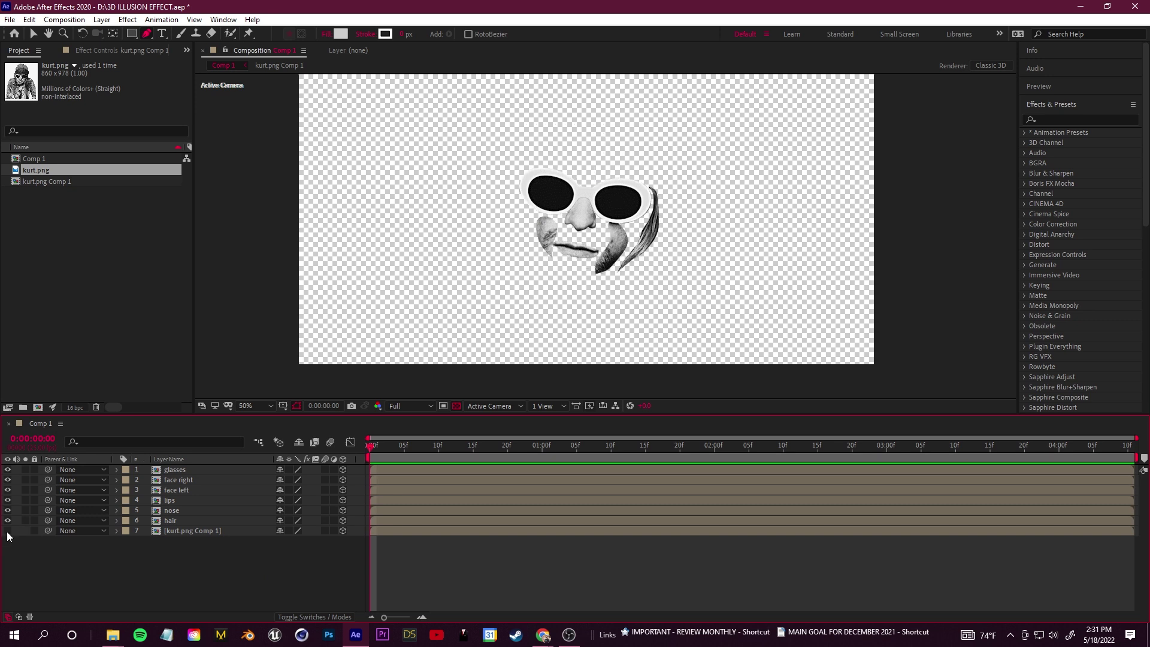
pyautogui.click(8, 531)
# Add a new camera, Camera 1, to the composition with default settings
pyautogui.rightClick(211, 428)
pyautogui.moveTo(261, 433)
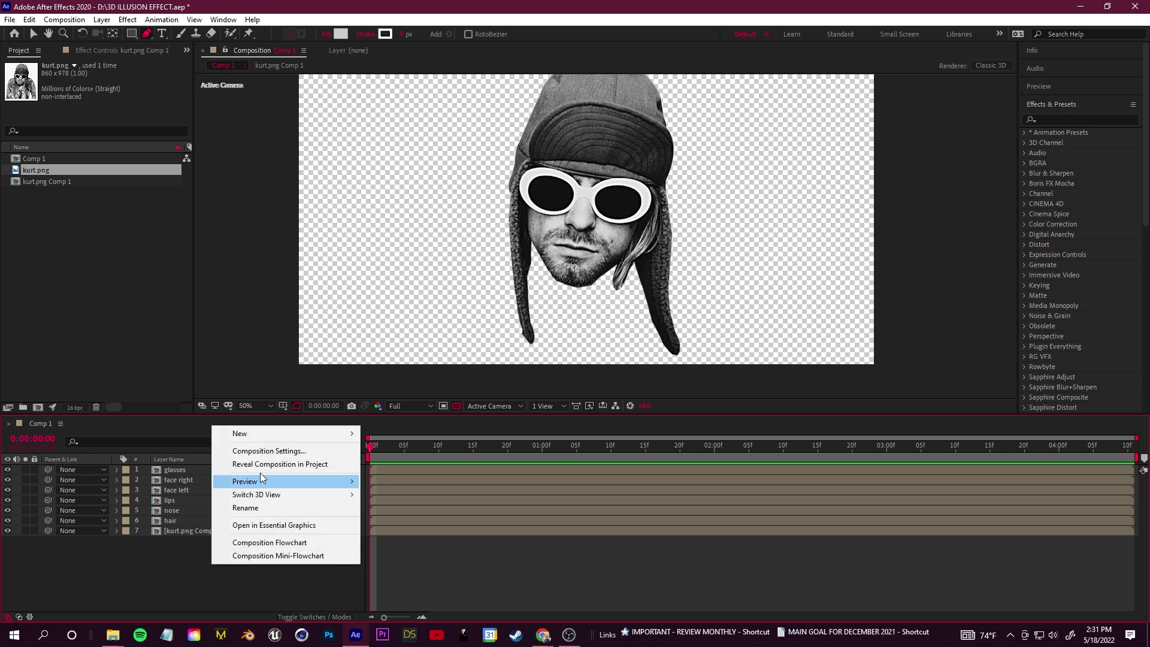
pyautogui.click(423, 492)
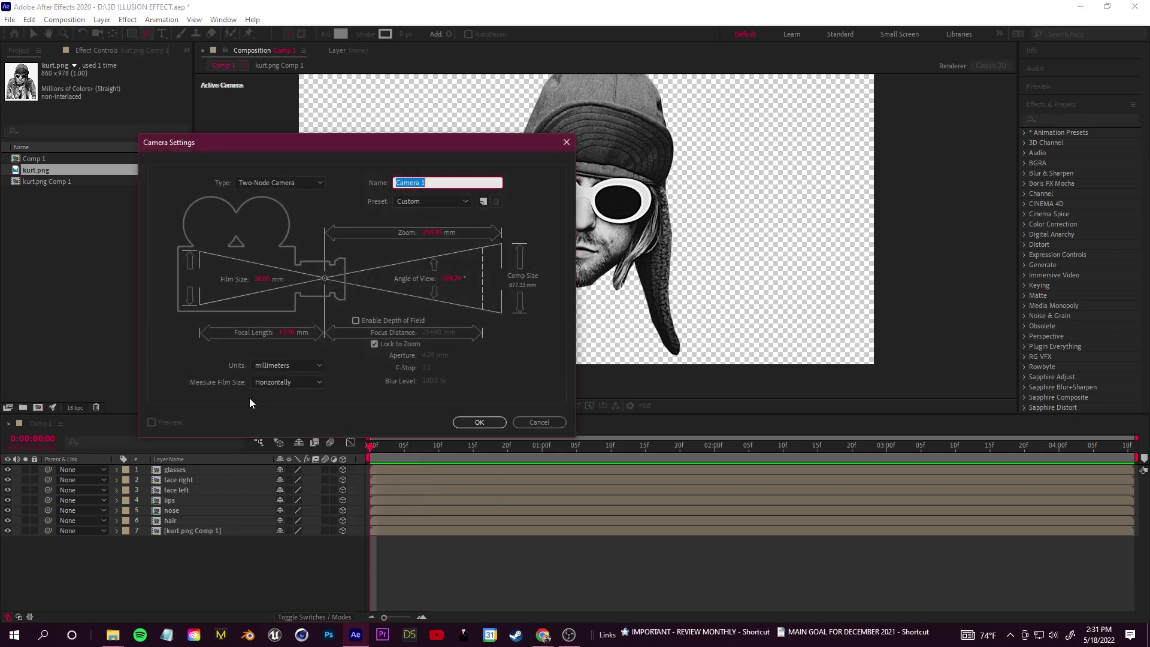
pyautogui.click(479, 422)
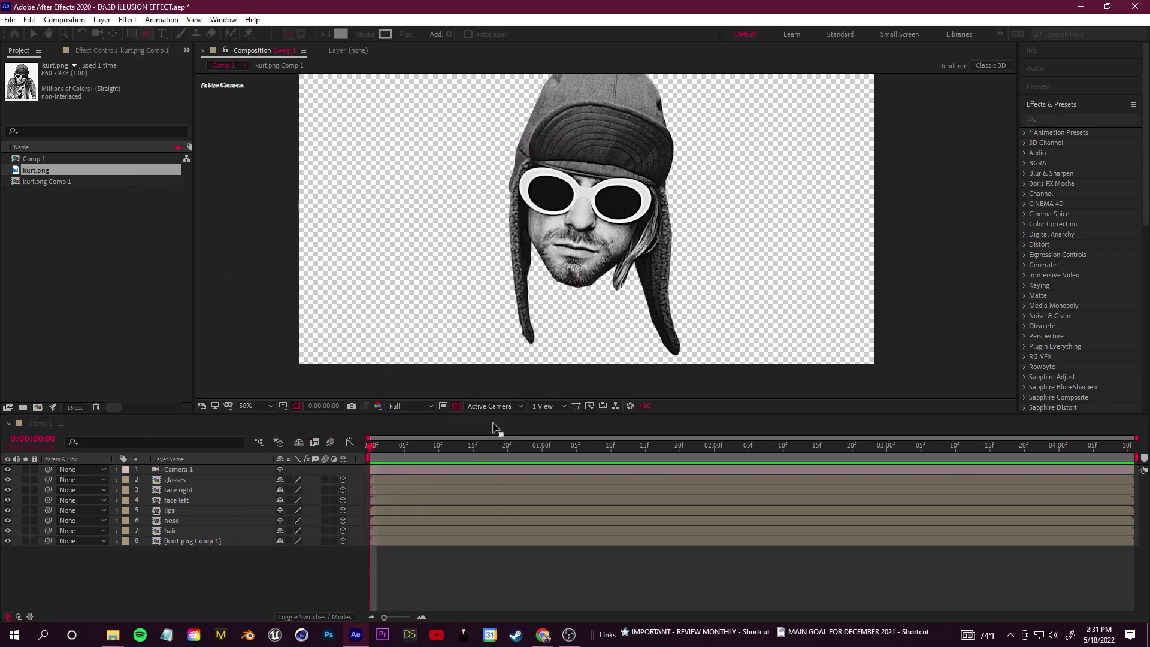
# Expand Camera 1's Transform, preview the zoom to the timeline end, and select the glasses layer
pyautogui.click(115, 470)
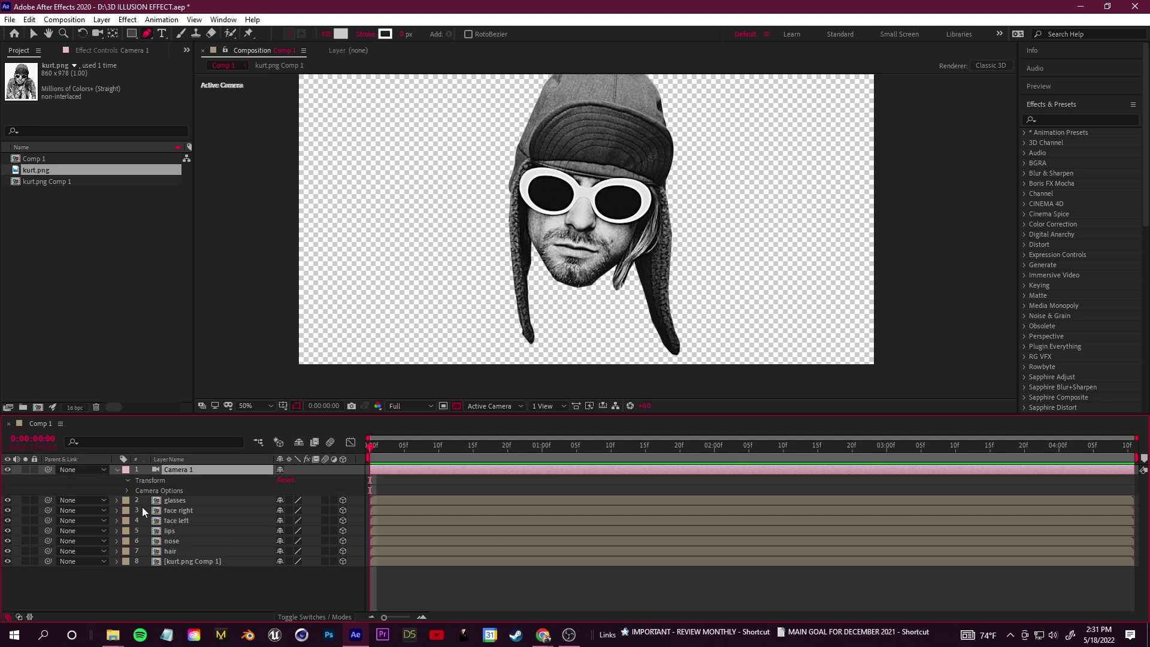
pyautogui.click(128, 480)
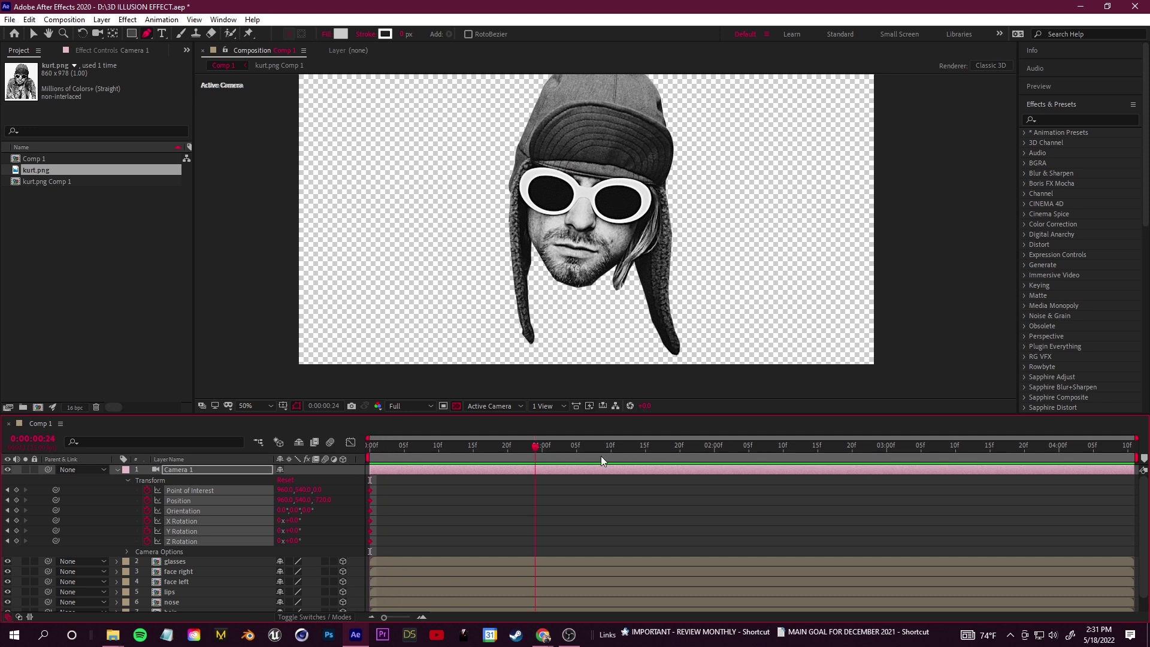
pyautogui.moveTo(686, 446); pyautogui.dragTo(1128, 446)
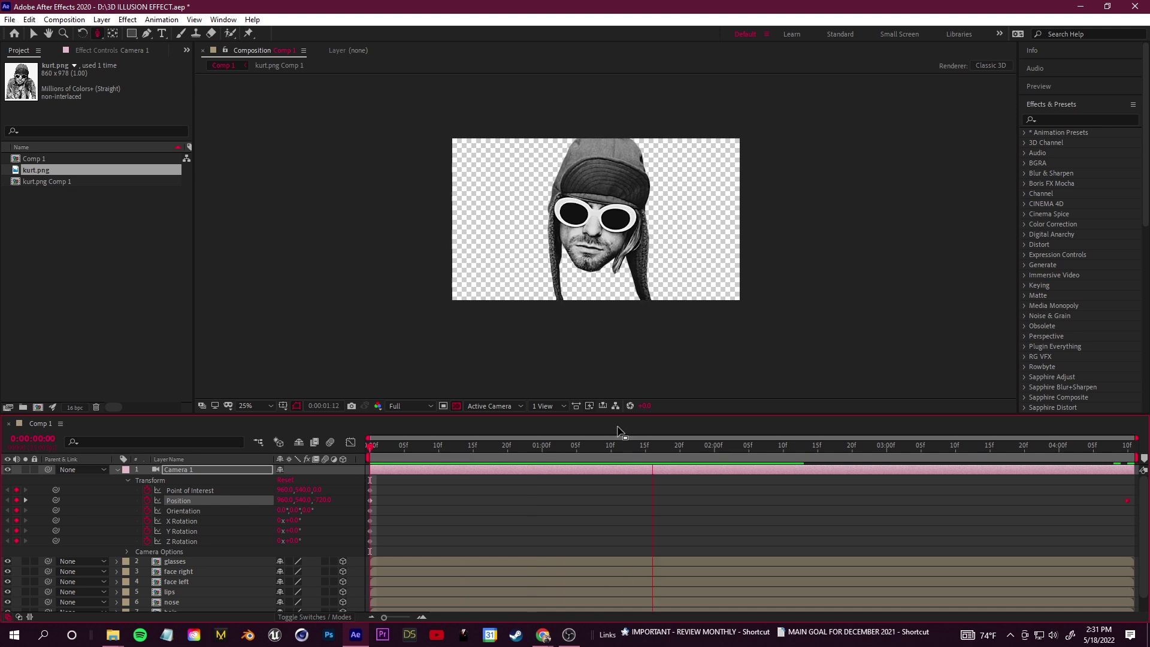
pyautogui.press('space')
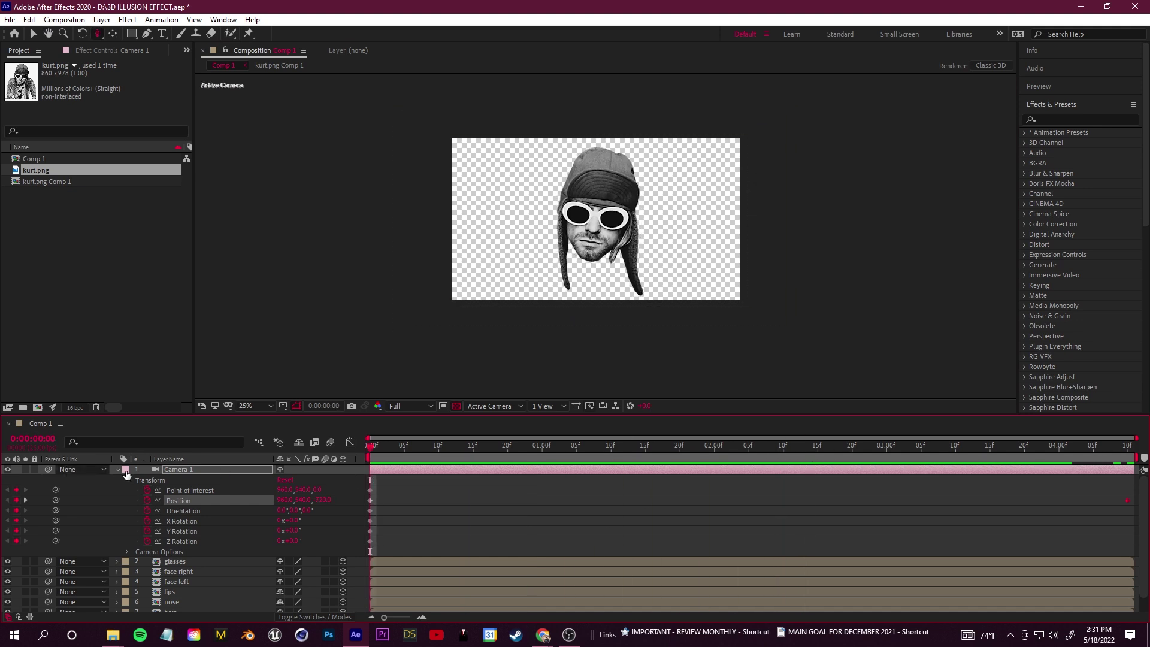
pyautogui.click(126, 471)
pyautogui.click(191, 479)
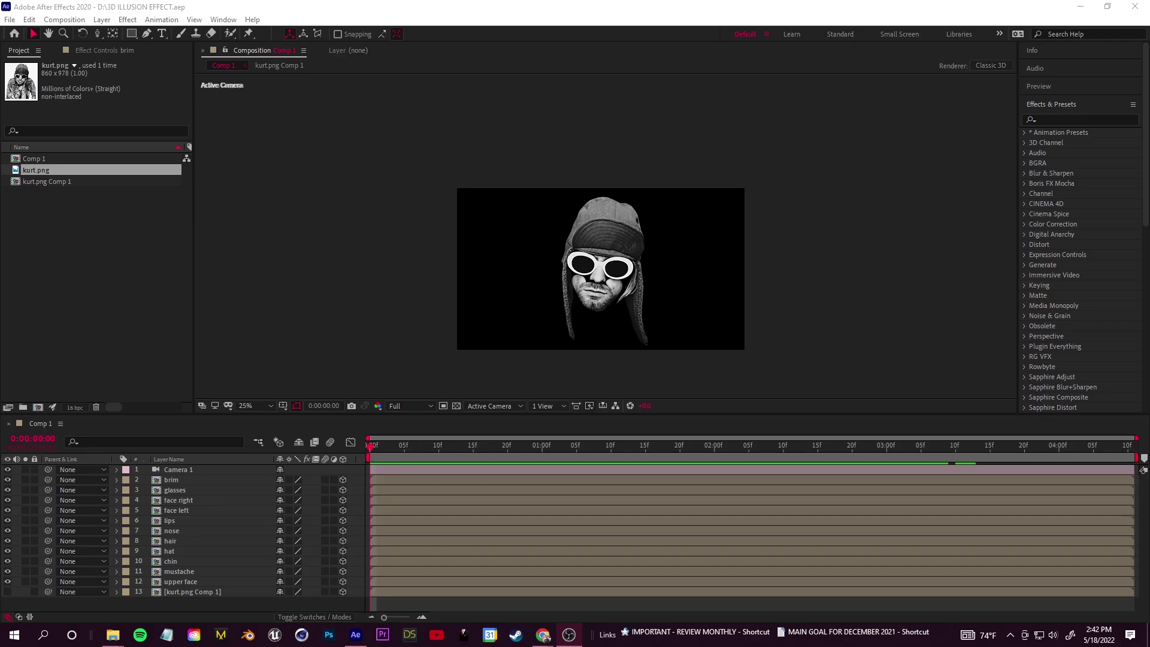
# Add a second camera named ALT CAMERA to the composition
pyautogui.rightClick(172, 615)
pyautogui.moveTo(203, 473)
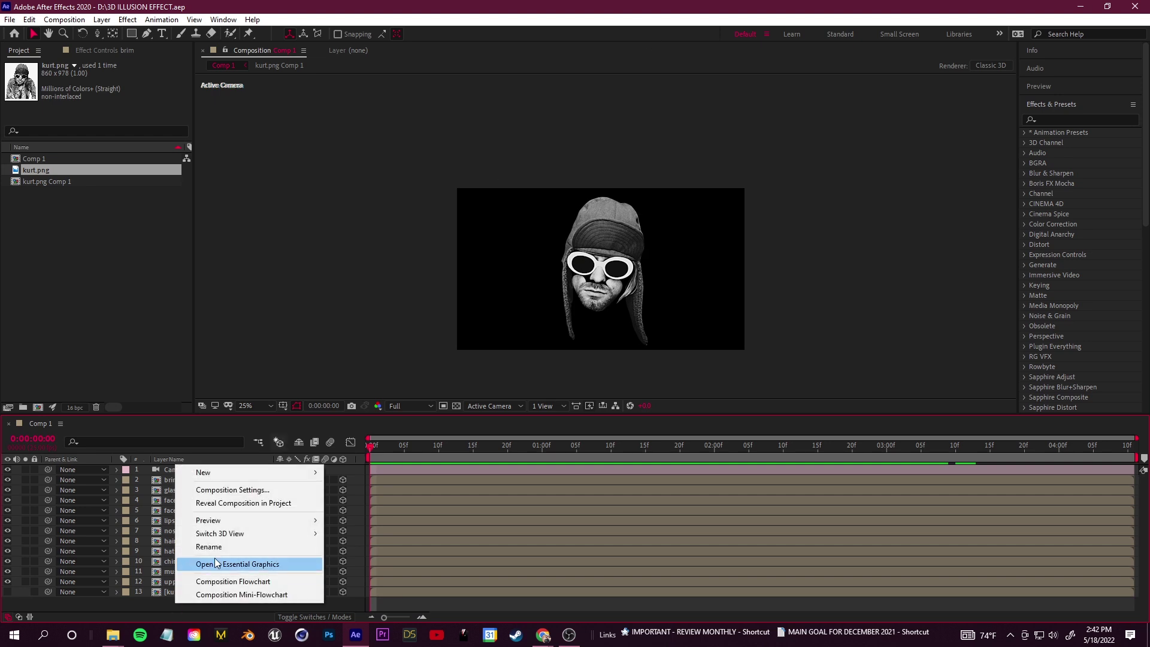
pyautogui.click(356, 529)
pyautogui.write('ALT CAMERA')
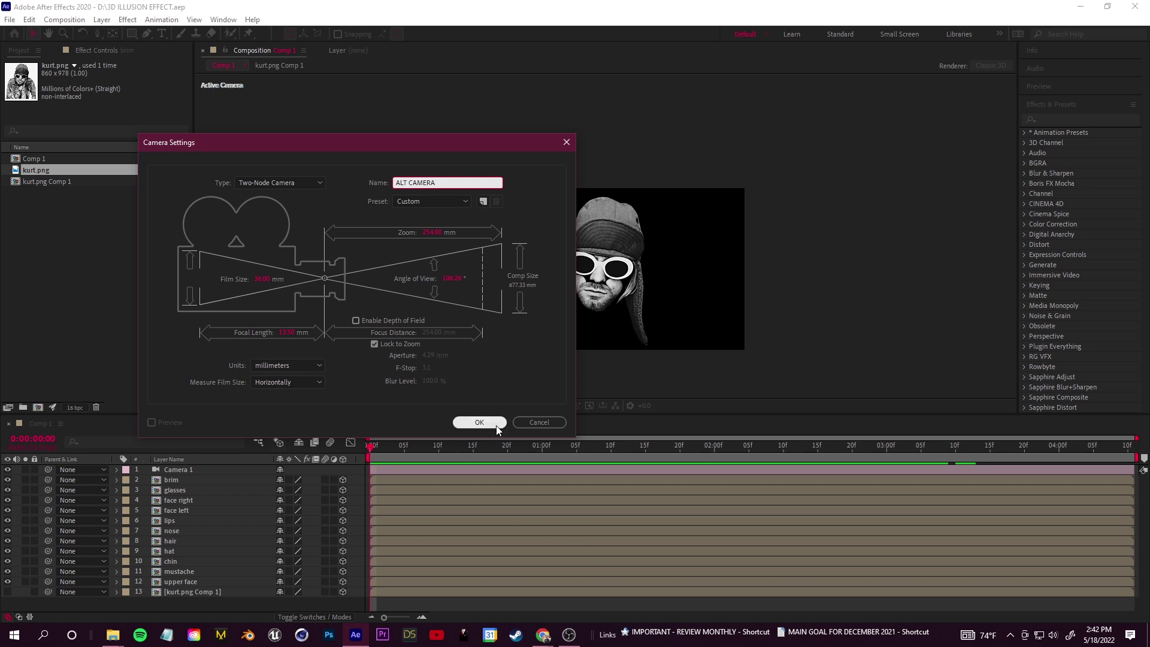
pyautogui.click(480, 423)
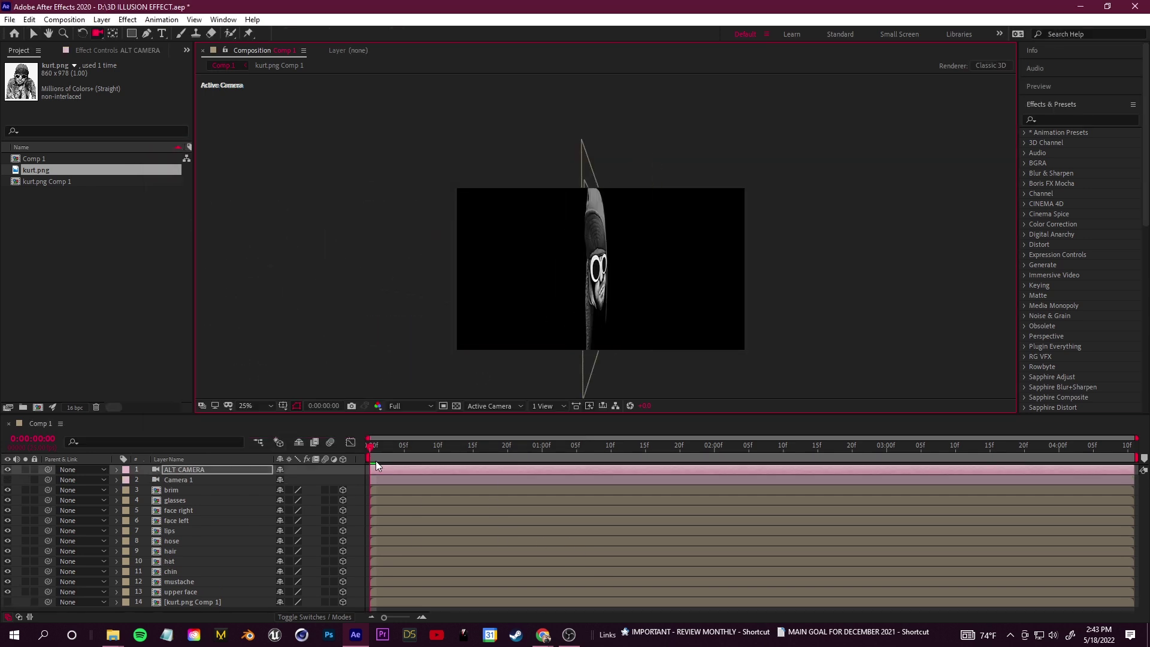
# Orbit ALT CAMERA around the face, disable Camera 1, scrub the swivel, then return to frame 0
pyautogui.moveTo(380, 447); pyautogui.dragTo(372, 447)
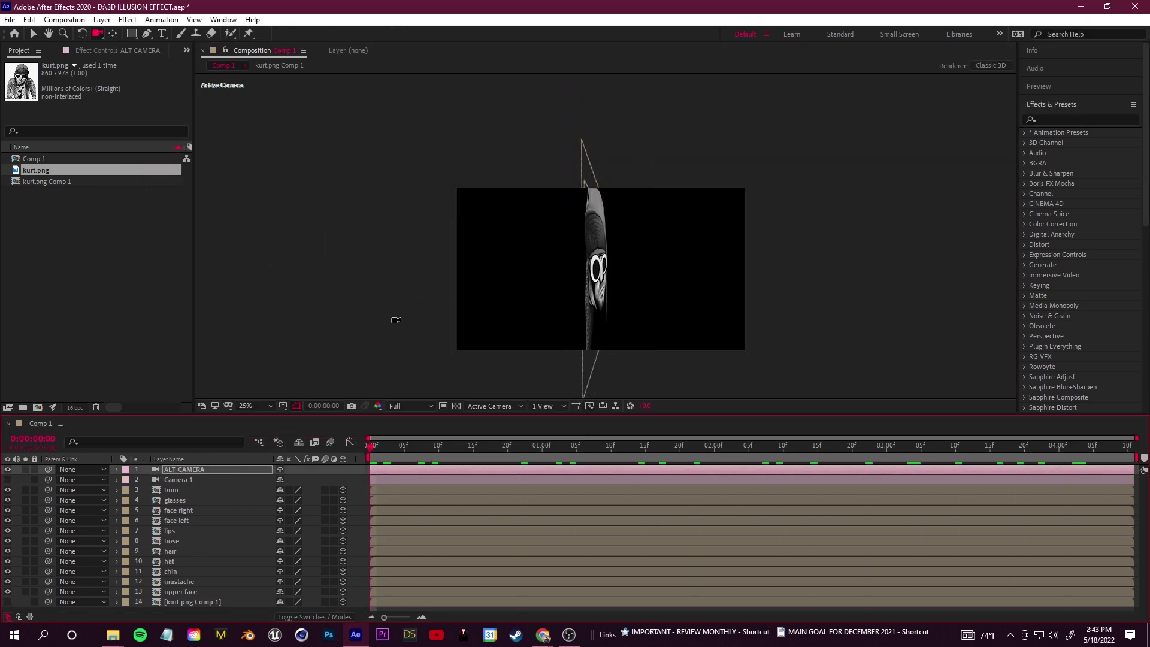
pyautogui.moveTo(396, 321)
pyautogui.mouseDown()
pyautogui.moveTo(689, 321)
pyautogui.moveTo(684, 360)
pyautogui.mouseUp()
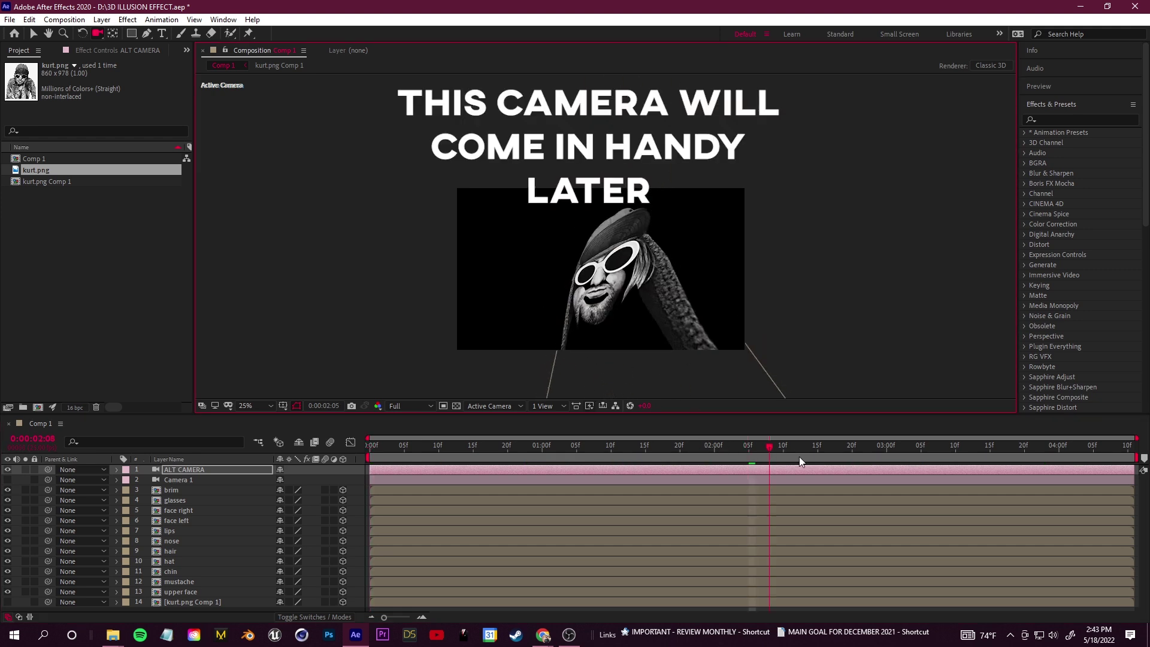
pyautogui.click(784, 446)
pyautogui.moveTo(730, 298); pyautogui.dragTo(721, 304)
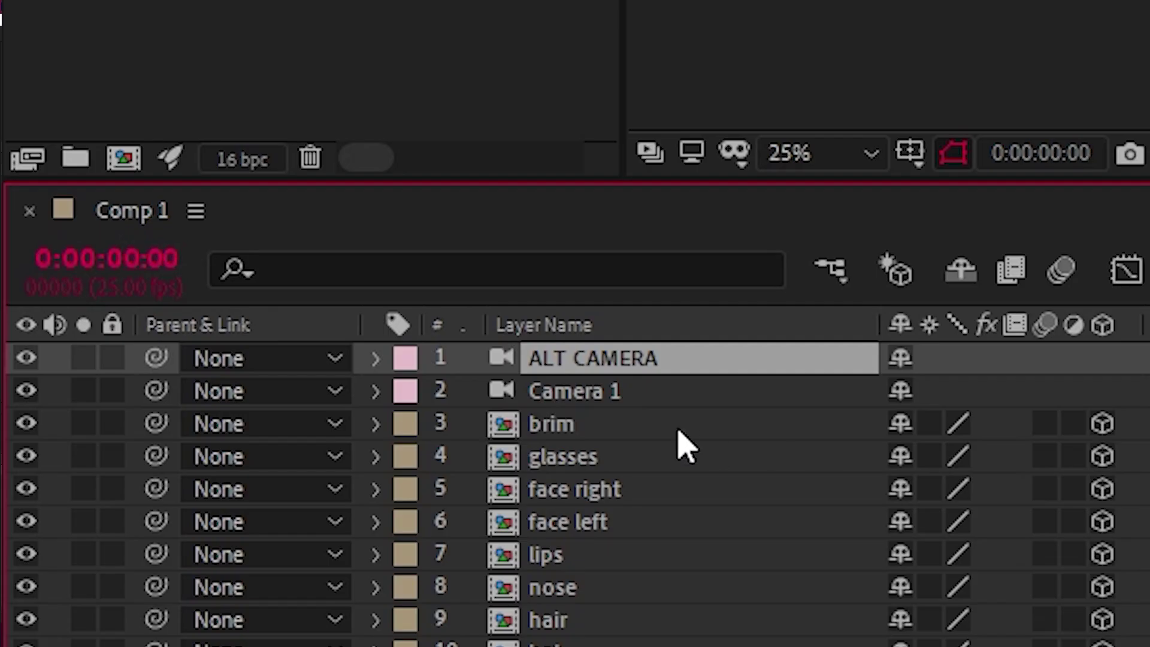
pyautogui.click(25, 392)
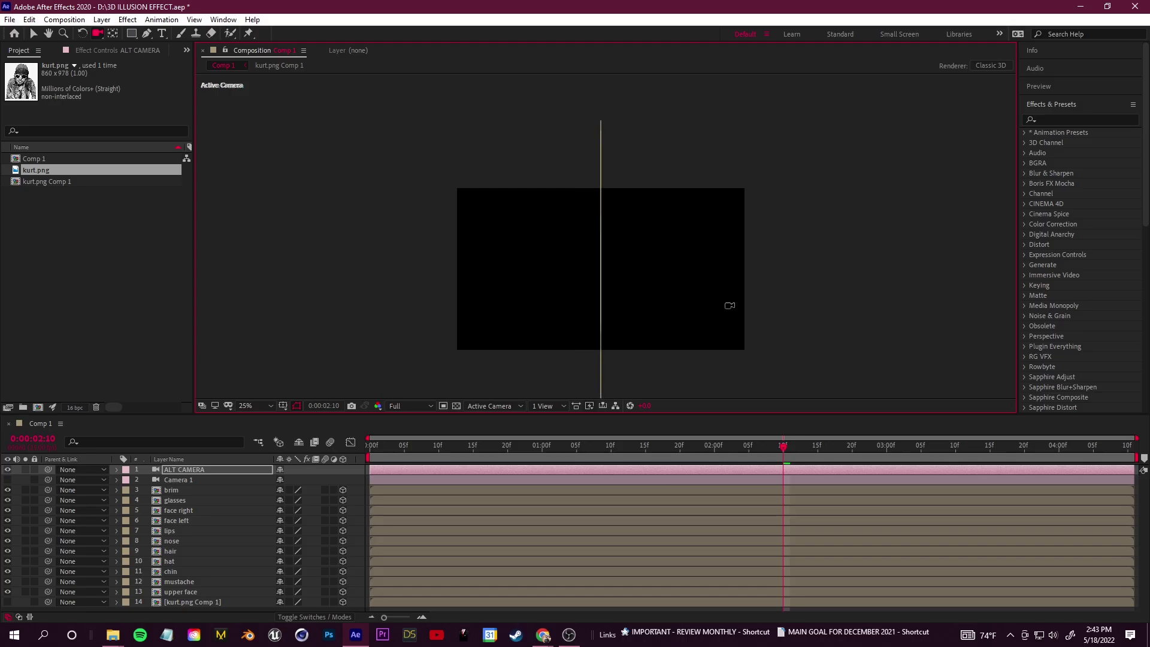
pyautogui.moveTo(783, 446); pyautogui.dragTo(949, 446)
pyautogui.moveTo(721, 277); pyautogui.dragTo(779, 284)
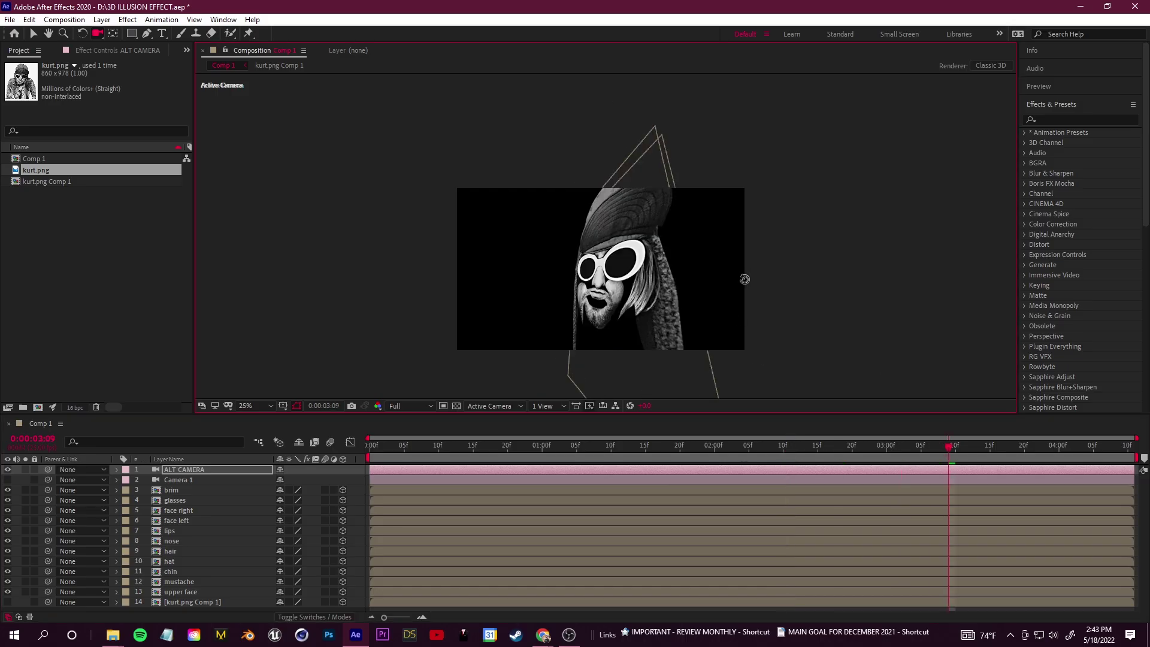
pyautogui.press('Home')
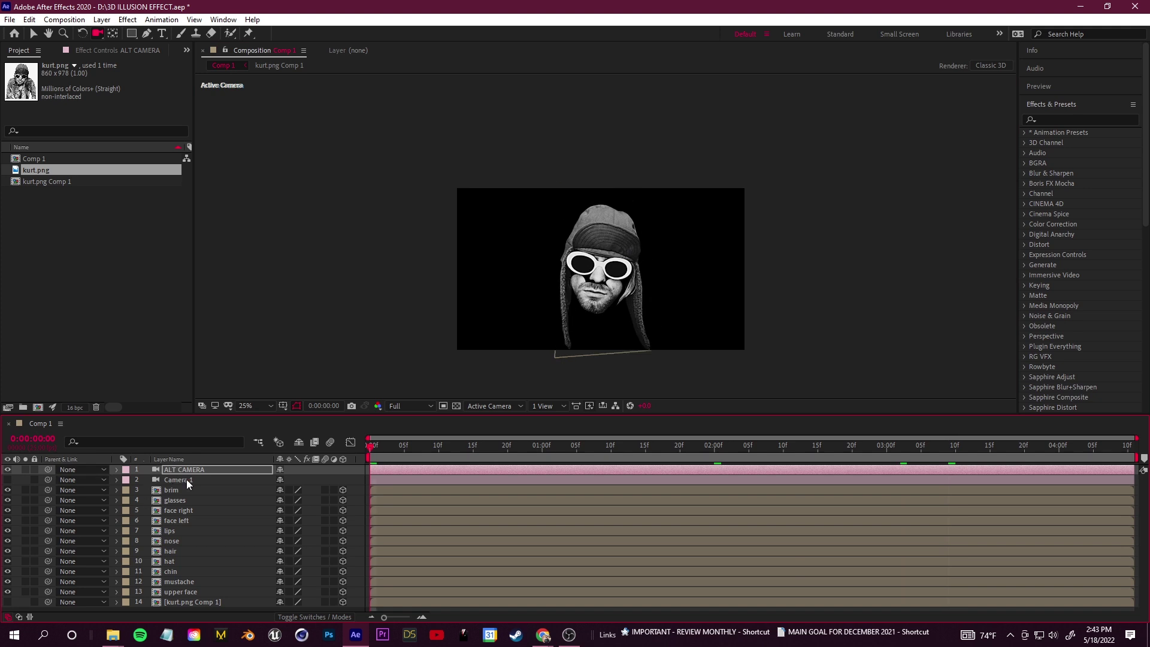
# Delete the ALT CAMERA layer, show the brim layer's scale, and play back
pyautogui.press('Delete')
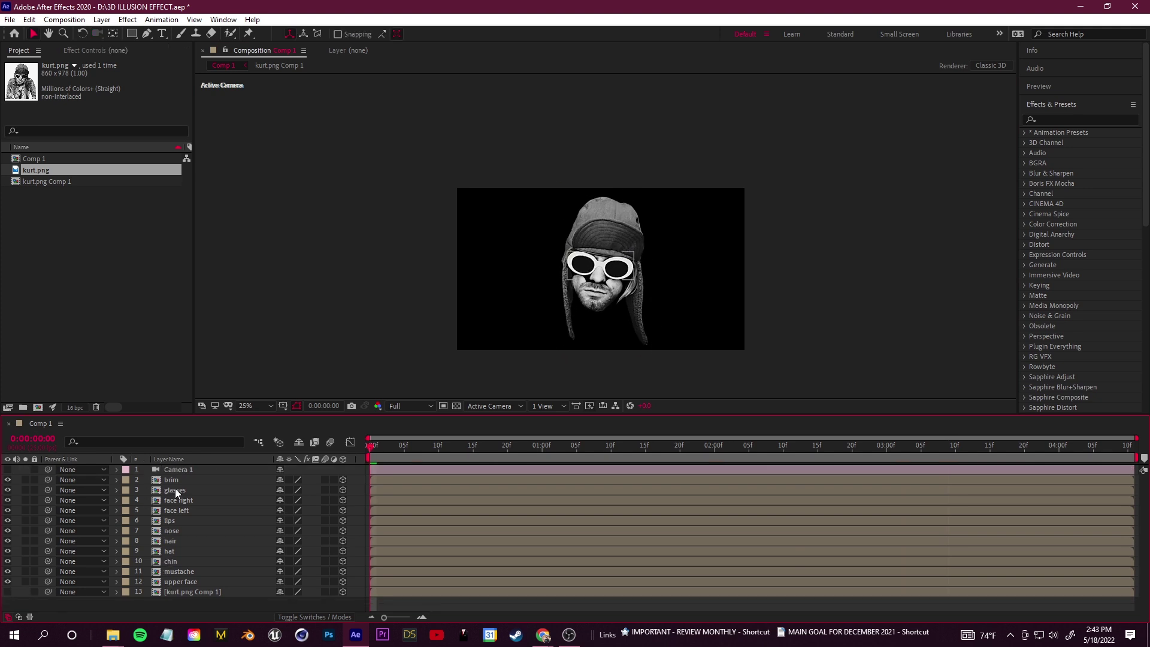
pyautogui.click(175, 479)
pyautogui.press('s')
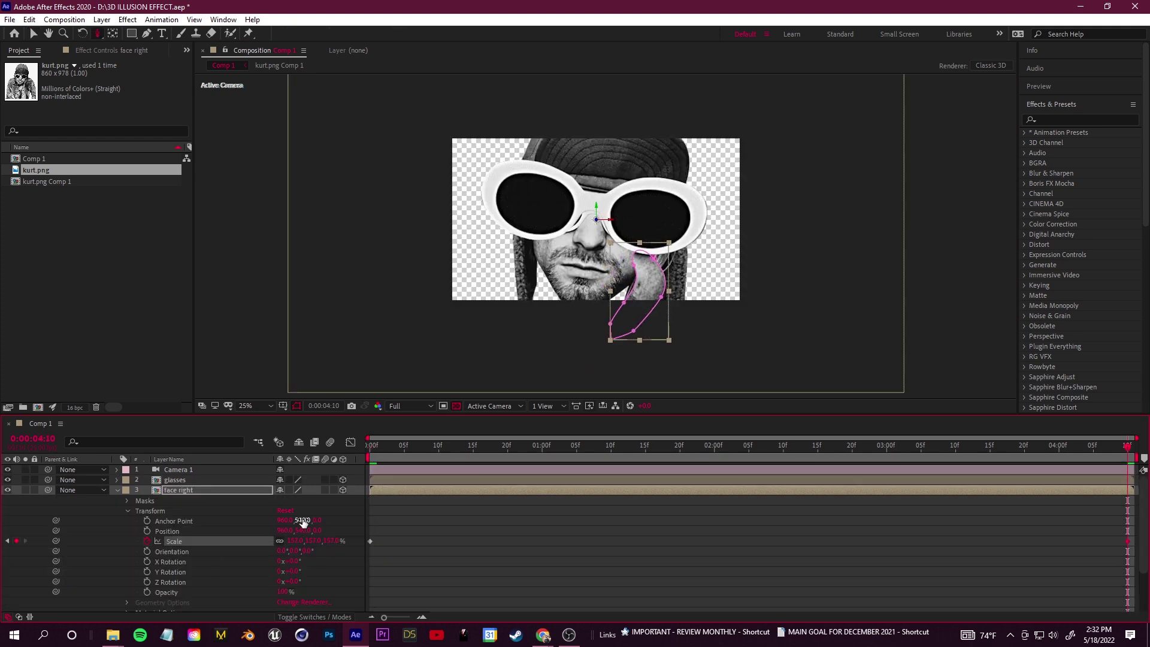
pyautogui.press('space')
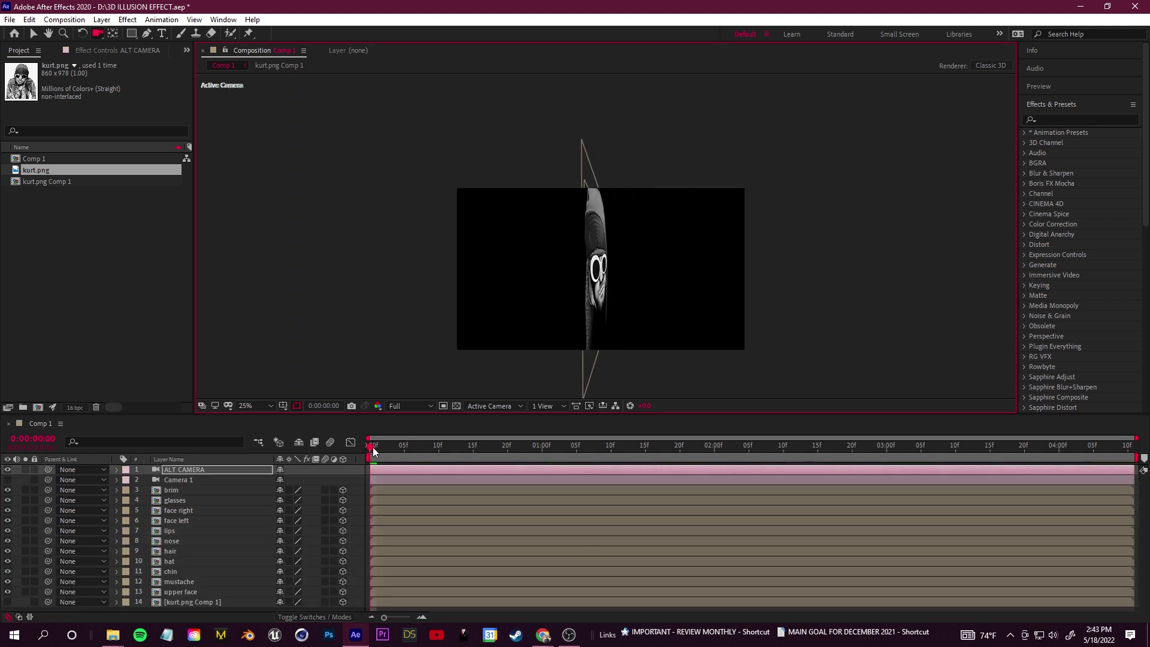
# Keyframe the camera orbiting the head edge-on past 2:00, preview, then undo it
pyautogui.moveTo(373, 447)
pyautogui.mouseDown()
pyautogui.moveTo(914, 447)
pyautogui.moveTo(373, 446)
pyautogui.mouseUp()
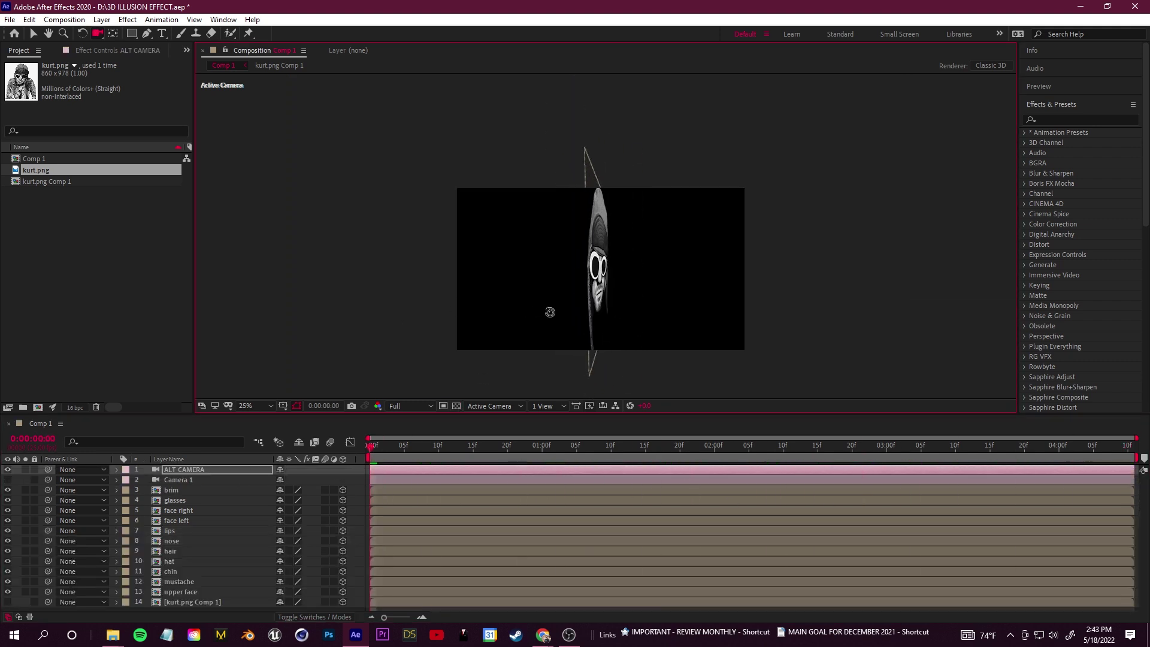
pyautogui.moveTo(549, 311); pyautogui.dragTo(499, 347)
pyautogui.moveTo(370, 446); pyautogui.dragTo(747, 447)
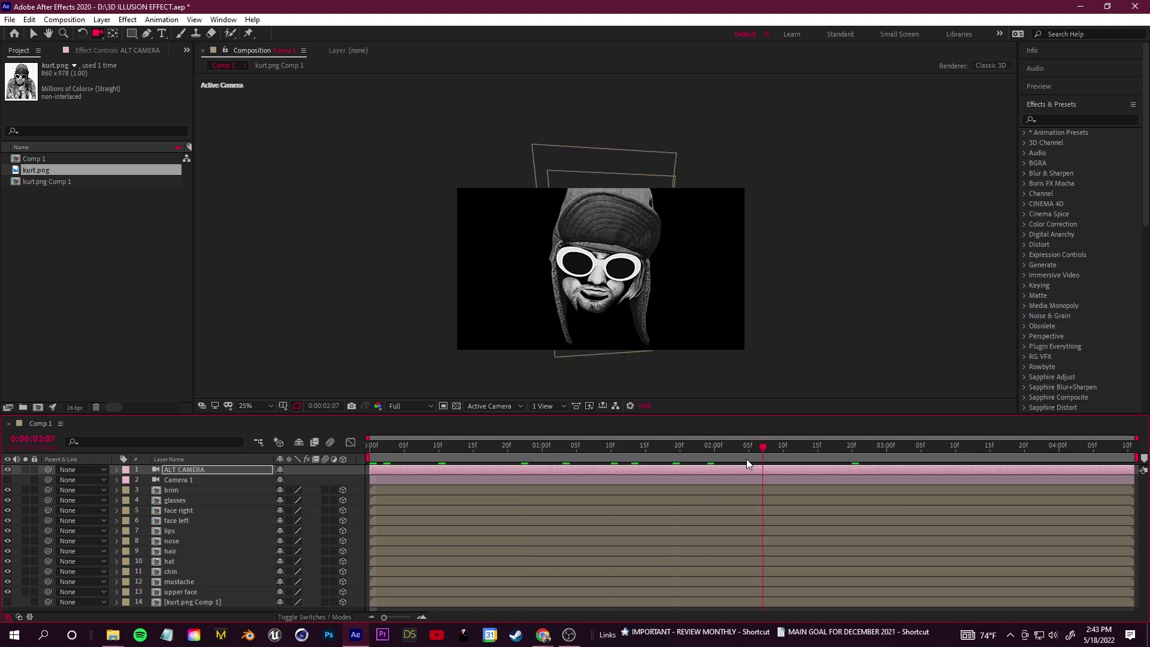
pyautogui.moveTo(620, 296)
pyautogui.mouseDown()
pyautogui.moveTo(651, 324)
pyautogui.moveTo(683, 308)
pyautogui.mouseUp()
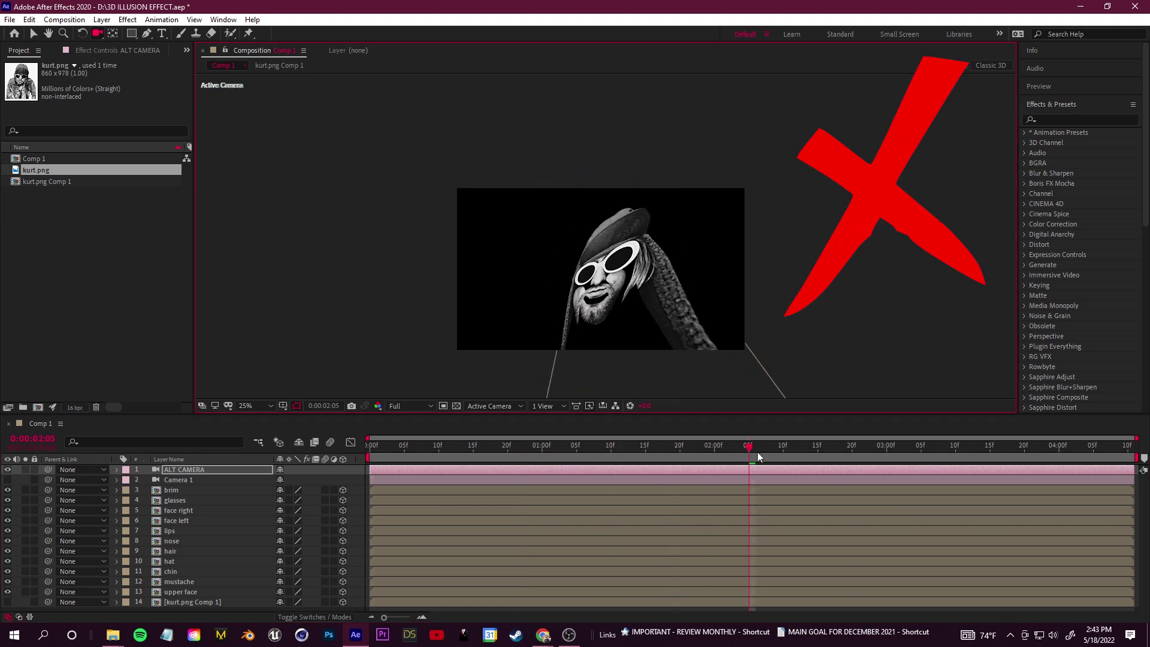
pyautogui.moveTo(748, 446); pyautogui.dragTo(783, 446)
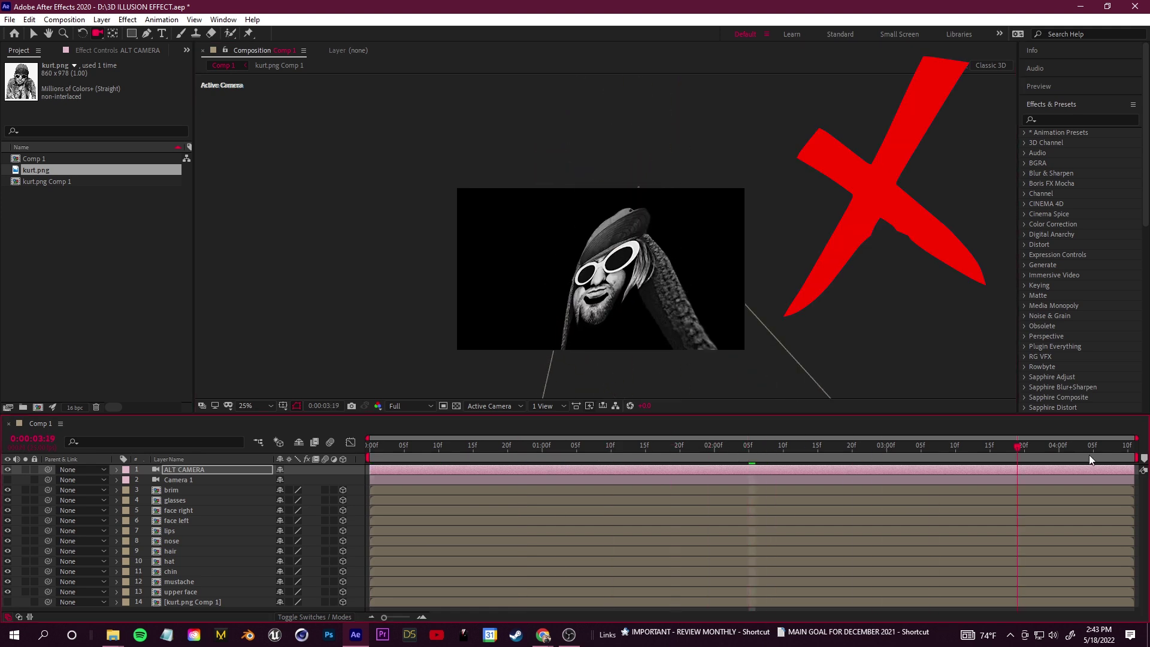
pyautogui.moveTo(664, 297); pyautogui.dragTo(727, 305)
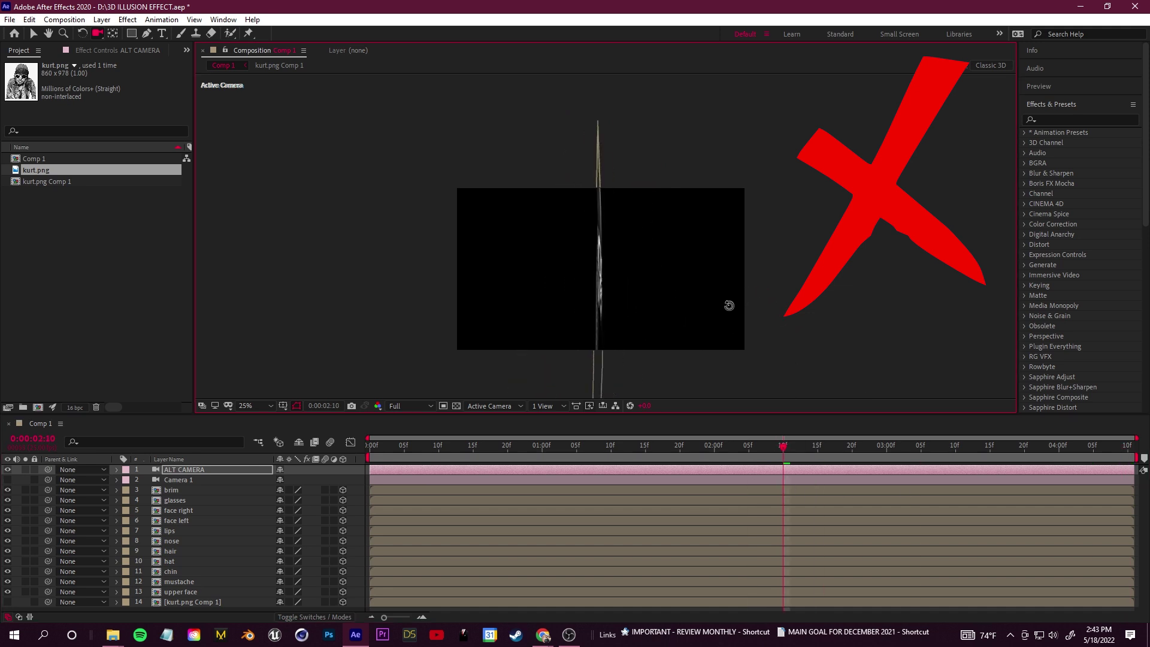
pyautogui.moveTo(783, 446); pyautogui.dragTo(949, 446)
pyautogui.moveTo(721, 277); pyautogui.dragTo(777, 283)
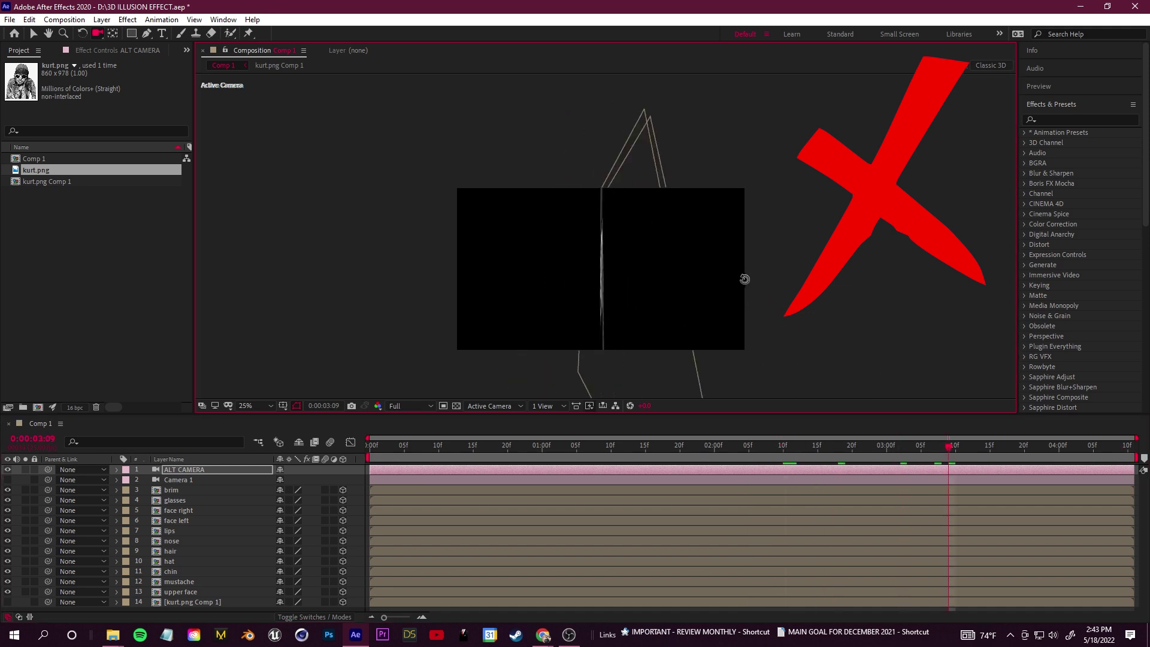
pyautogui.hotkey('ctrl', 'z')
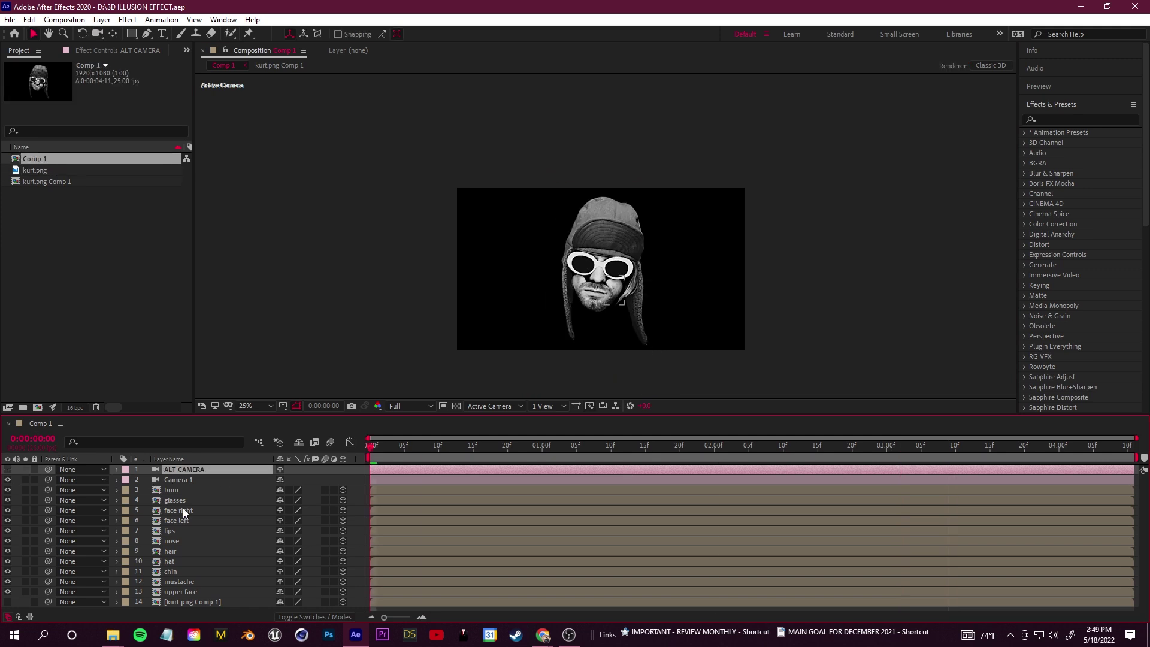
# Shift the face left piece's position, then orbit Camera 1 to check the depth
pyautogui.click(183, 491)
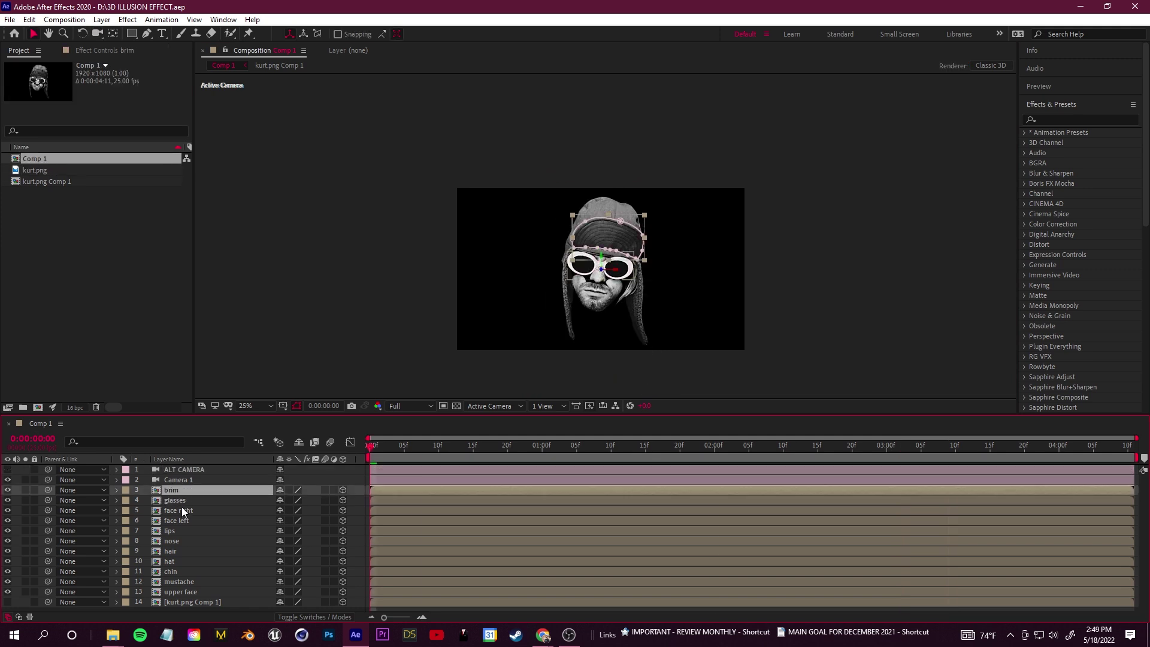
pyautogui.click(128, 512)
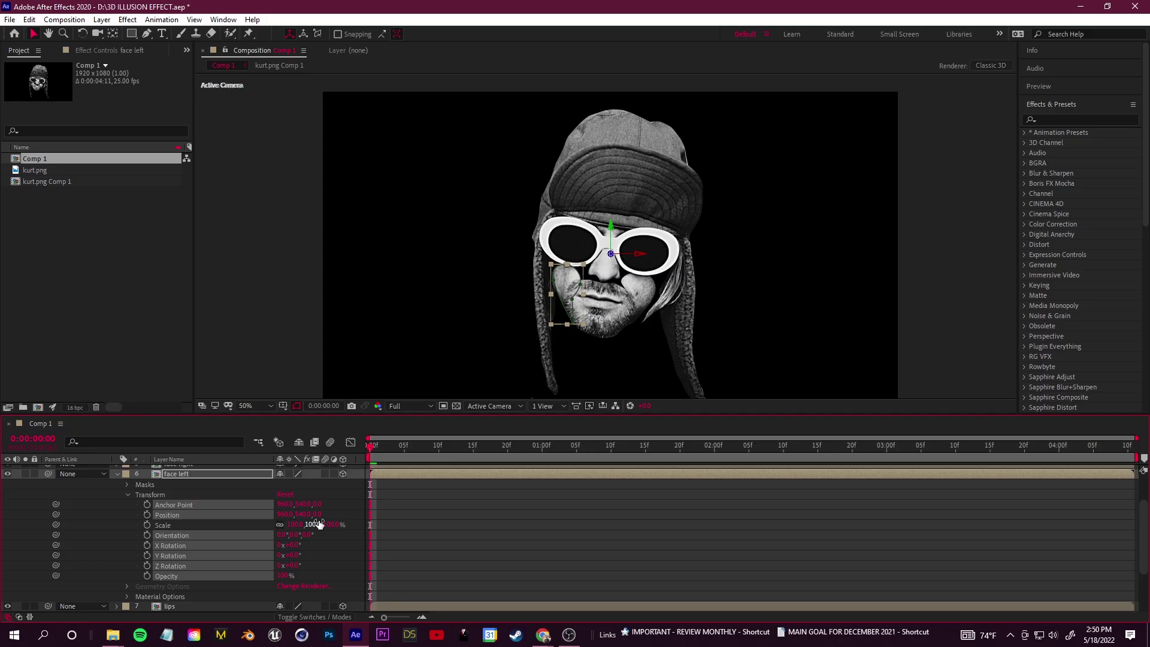
pyautogui.moveTo(319, 516)
pyautogui.mouseDown()
pyautogui.moveTo(299, 516)
pyautogui.moveTo(333, 517)
pyautogui.mouseUp()
pyautogui.click(432, 394)
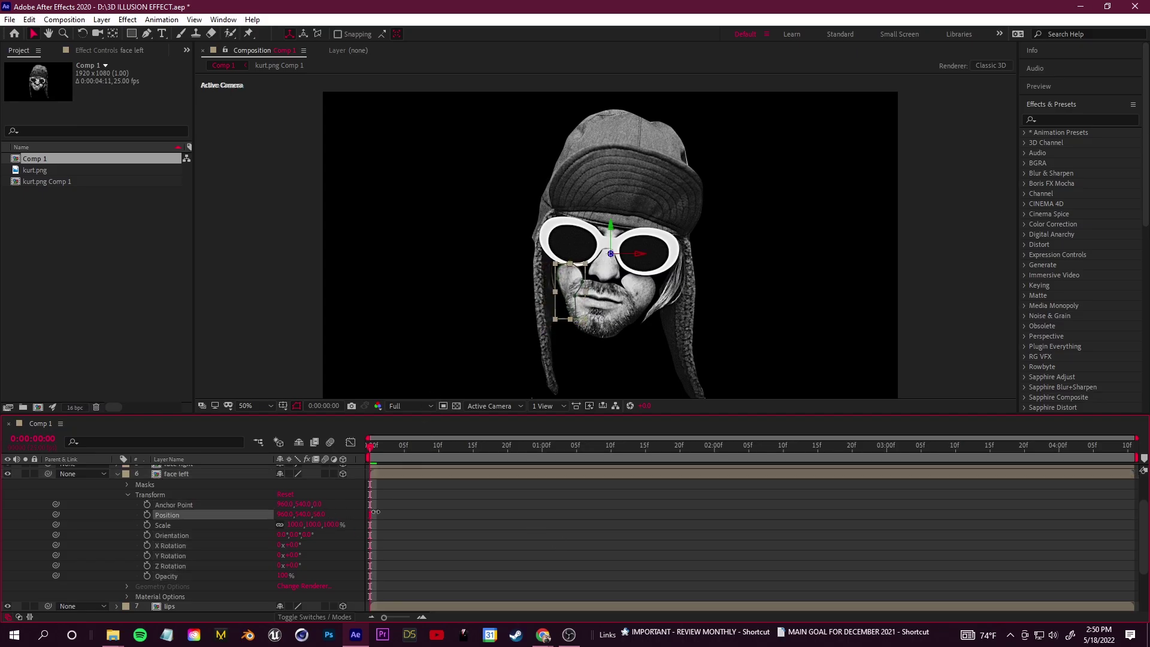
pyautogui.click(432, 394)
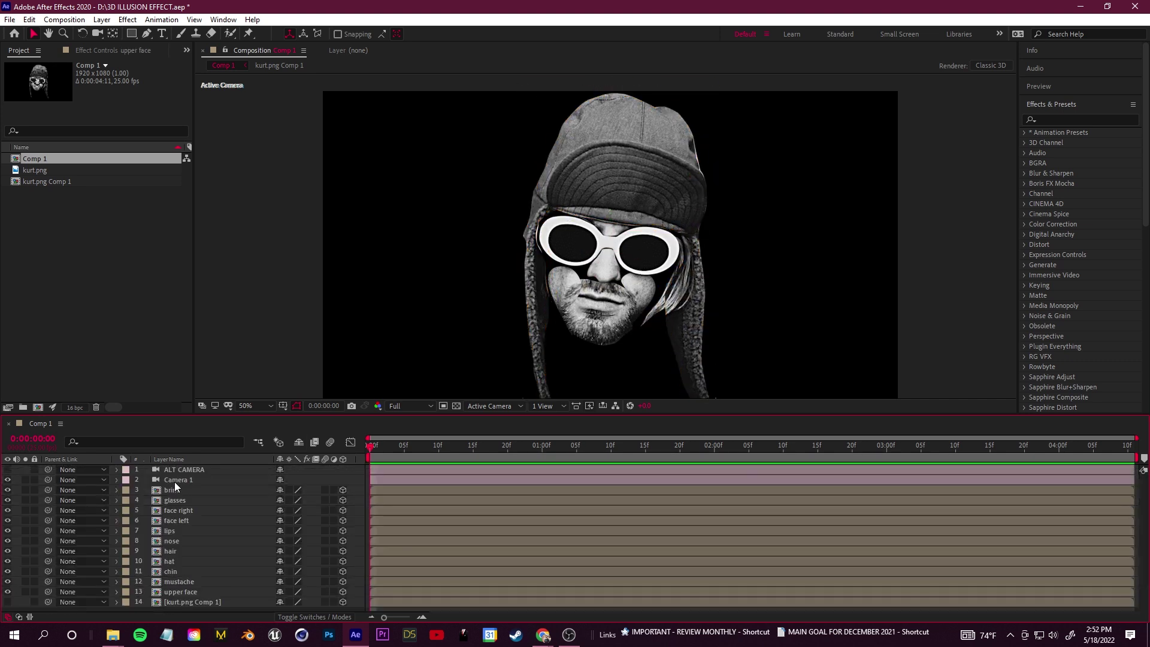
pyautogui.click(178, 480)
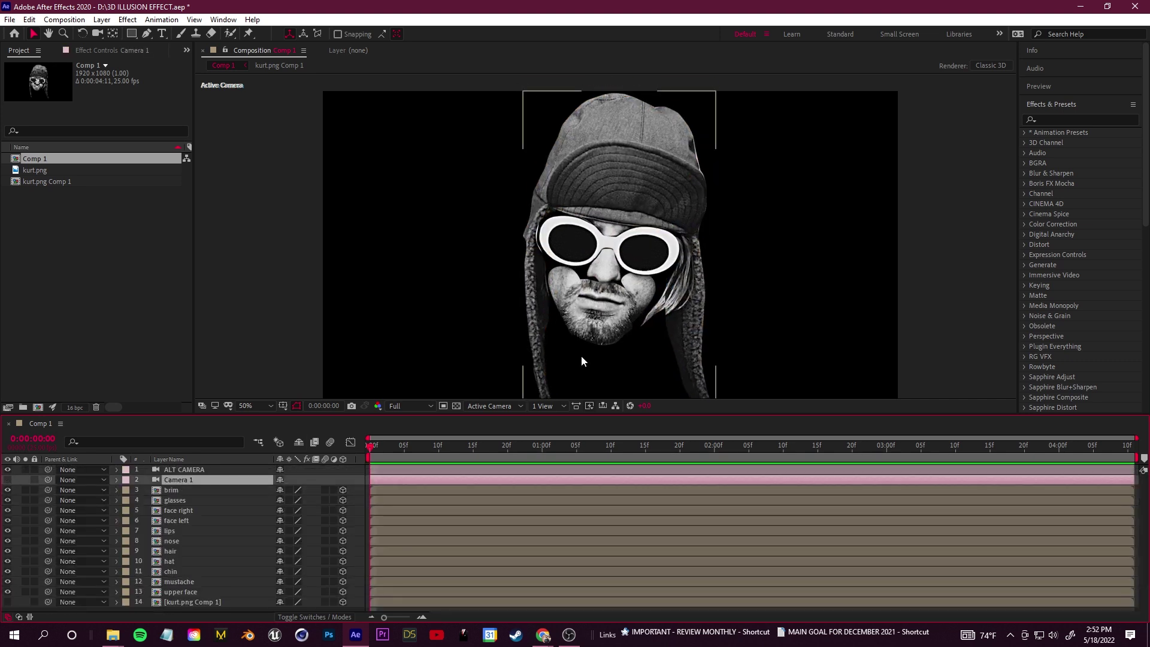
pyautogui.moveTo(547, 293)
pyautogui.mouseDown()
pyautogui.moveTo(635, 277)
pyautogui.moveTo(503, 270)
pyautogui.moveTo(658, 268)
pyautogui.moveTo(487, 261)
pyautogui.moveTo(503, 261)
pyautogui.mouseUp()
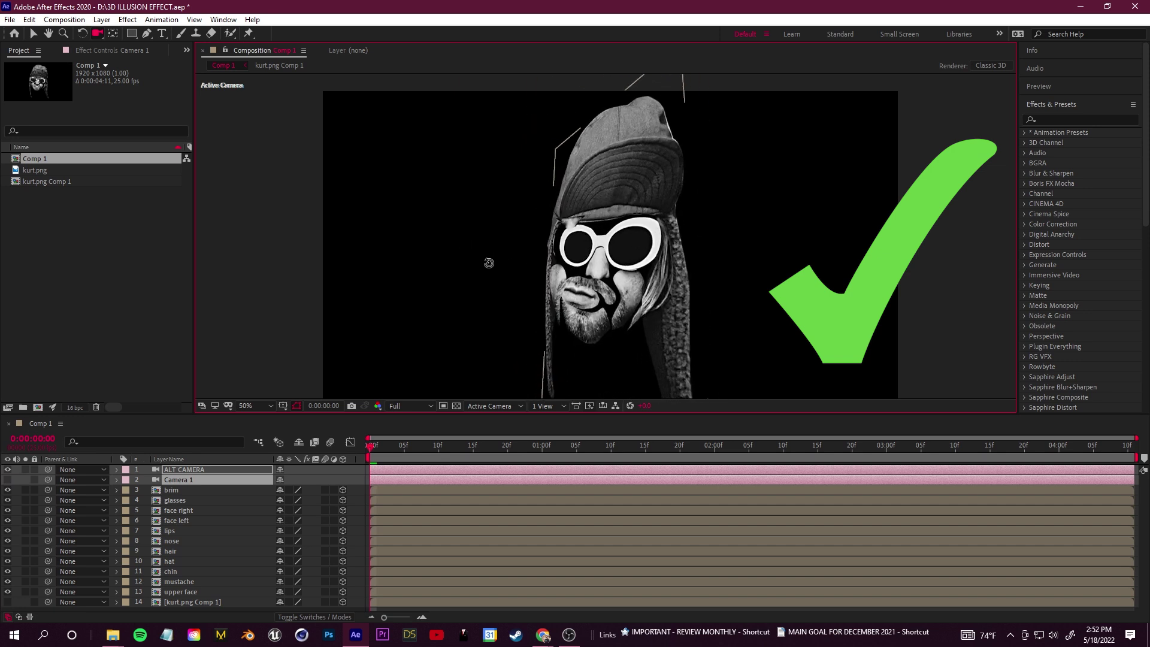
# Push the glasses layer to a different Z depth and orbit back to front
pyautogui.click(201, 501)
pyautogui.click(116, 500)
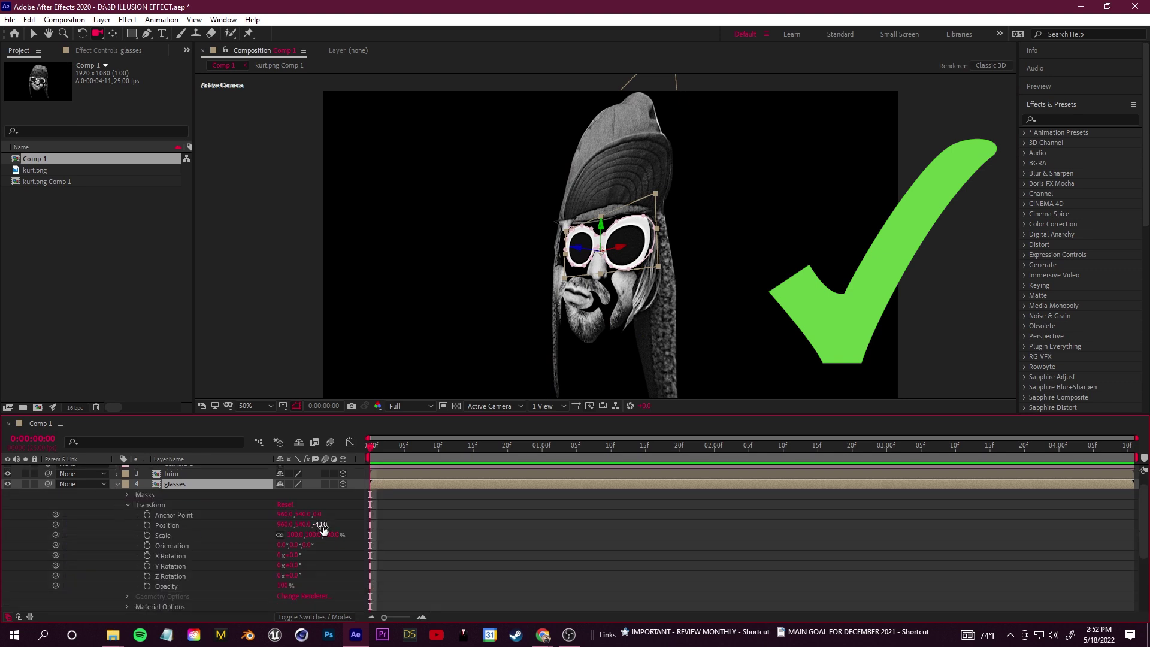
pyautogui.moveTo(321, 525); pyautogui.dragTo(296, 525)
pyautogui.click(435, 495)
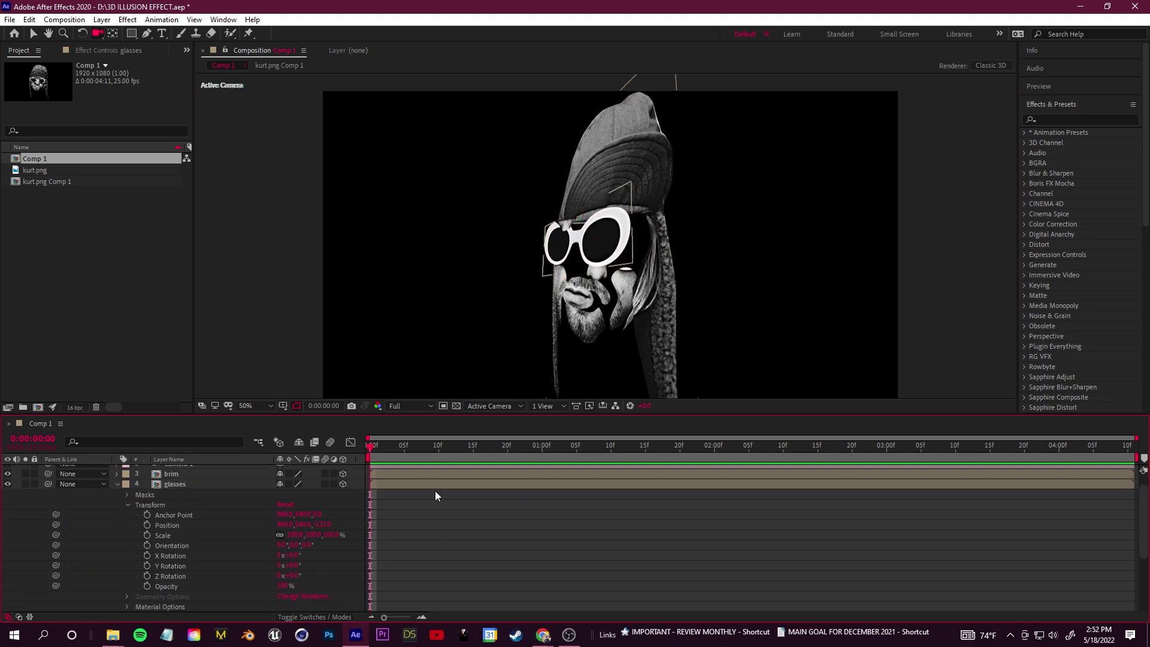
pyautogui.moveTo(530, 316); pyautogui.dragTo(503, 315)
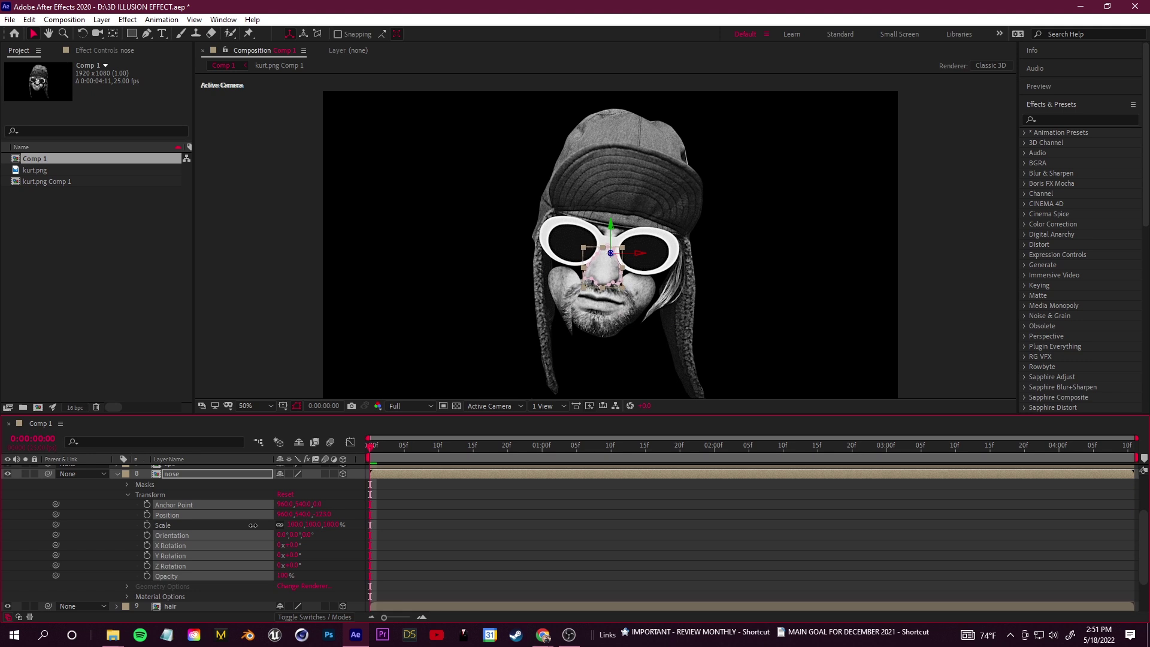
# Set the nose depth to -104, orbit to front, and reopen the glasses' Transform
pyautogui.hotkey('ctrl', 'z')
pyautogui.click(304, 506)
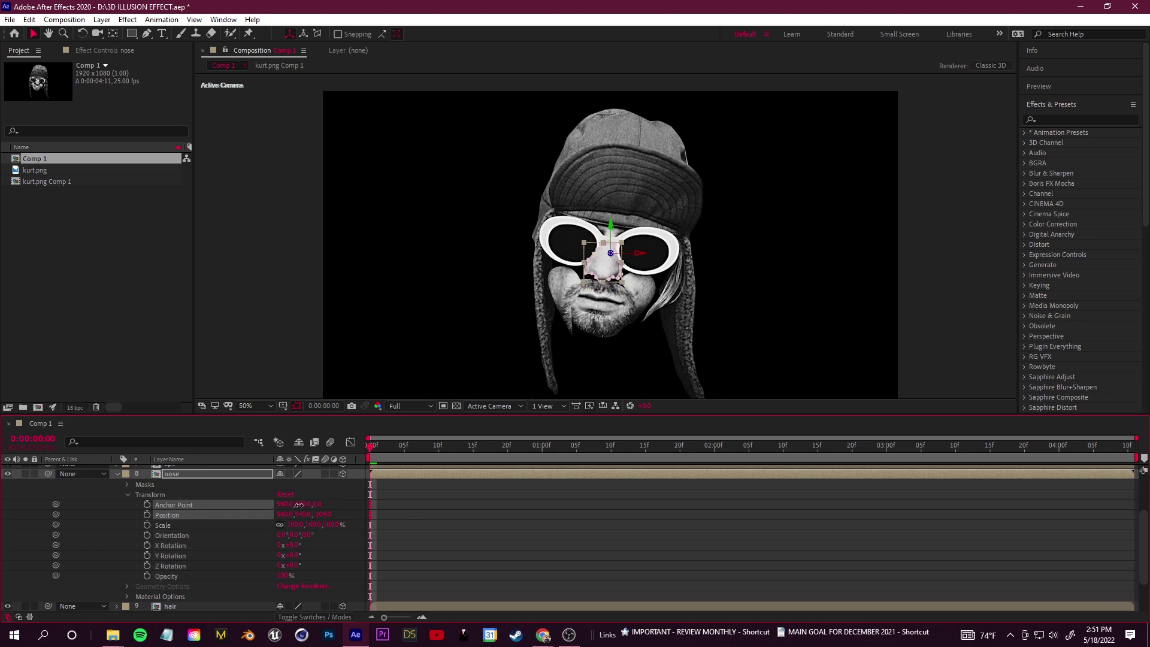
pyautogui.click(544, 524)
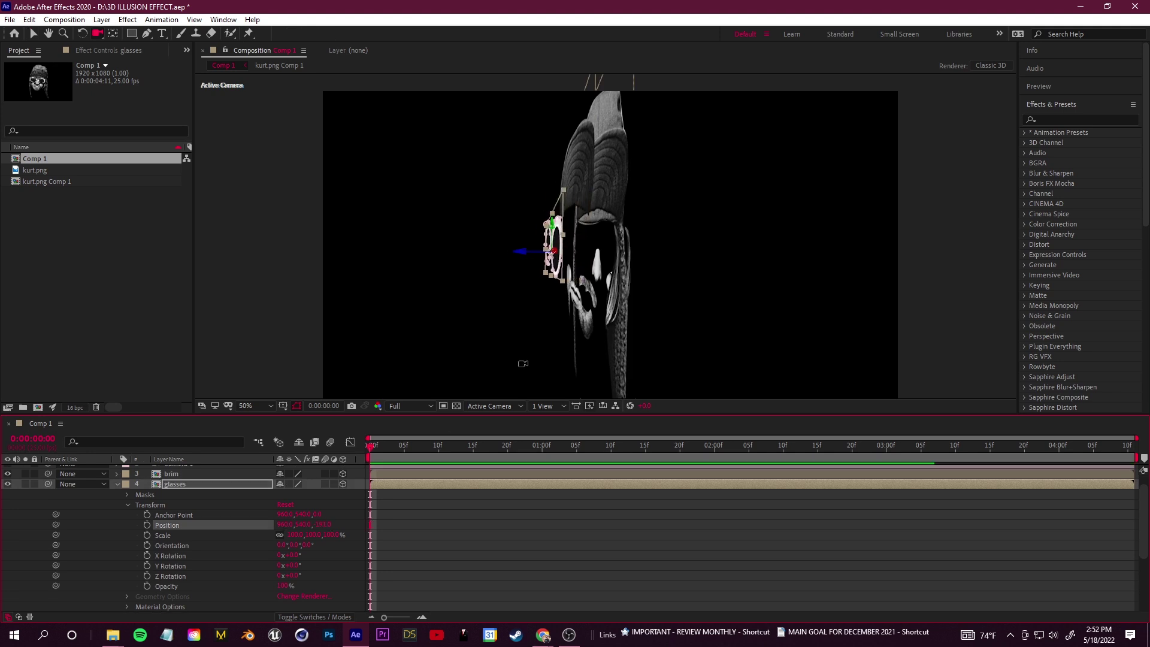
pyautogui.moveTo(524, 364); pyautogui.dragTo(608, 330)
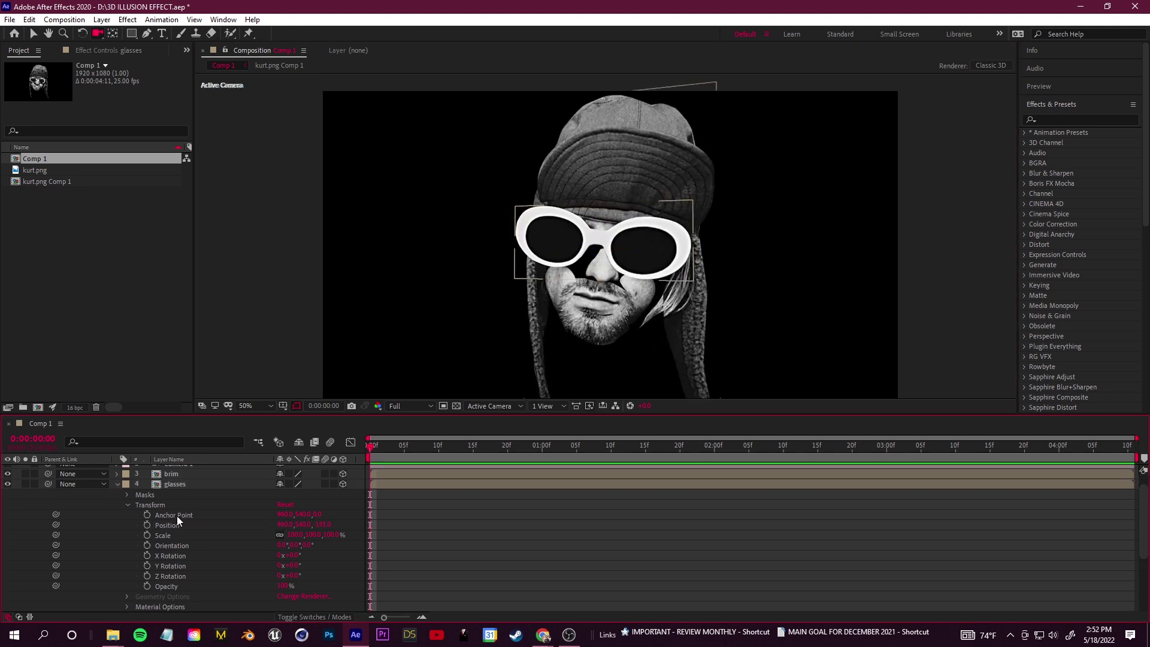
pyautogui.click(128, 484)
pyautogui.click(8, 469)
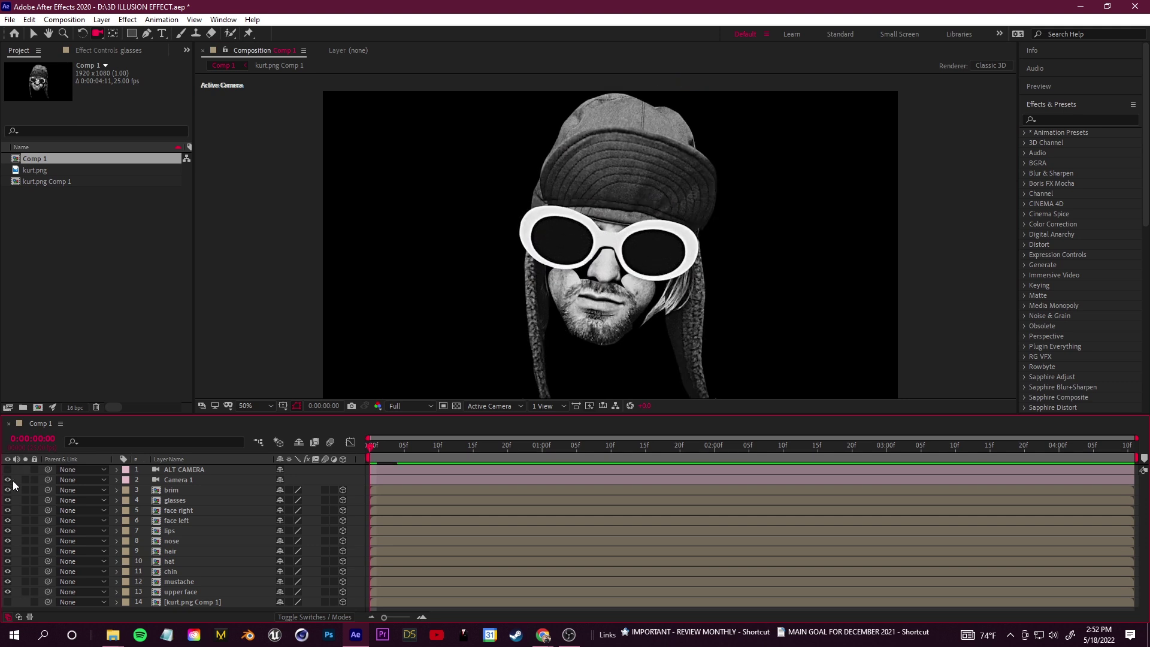
pyautogui.click(185, 500)
pyautogui.click(117, 502)
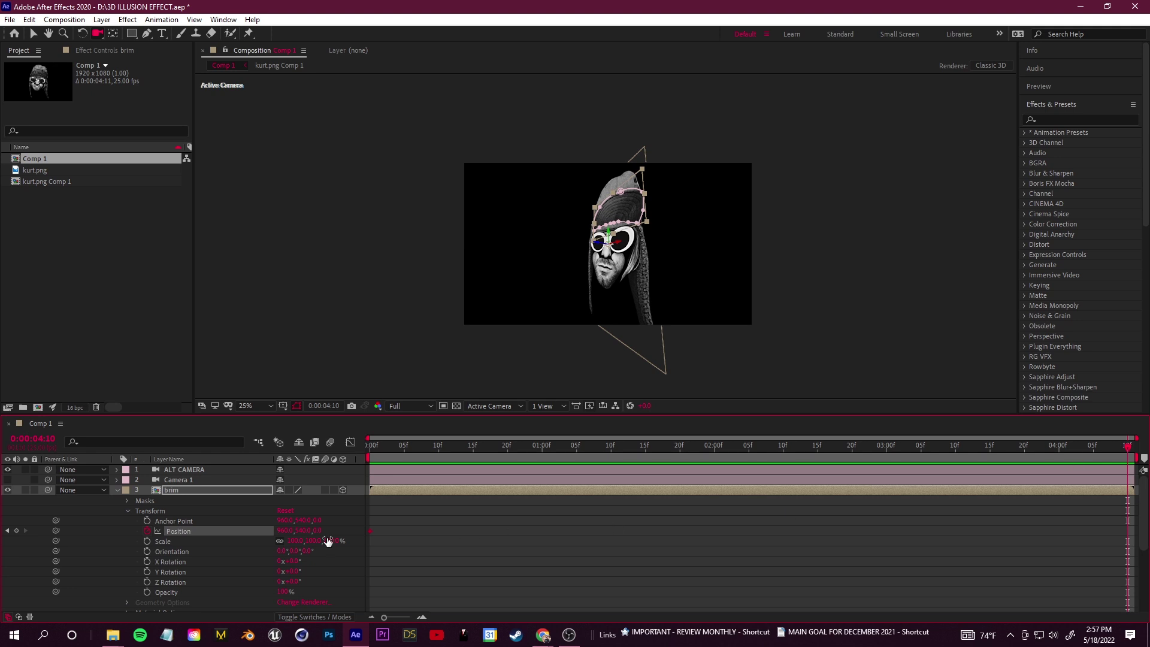
# Adjust the brim's depth, expand the glasses' Transform, and preview from the first frame
pyautogui.moveTo(316, 532); pyautogui.dragTo(380, 530)
pyautogui.moveTo(245, 540)
pyautogui.mouseDown()
pyautogui.moveTo(318, 543)
pyautogui.moveTo(268, 539)
pyautogui.mouseUp()
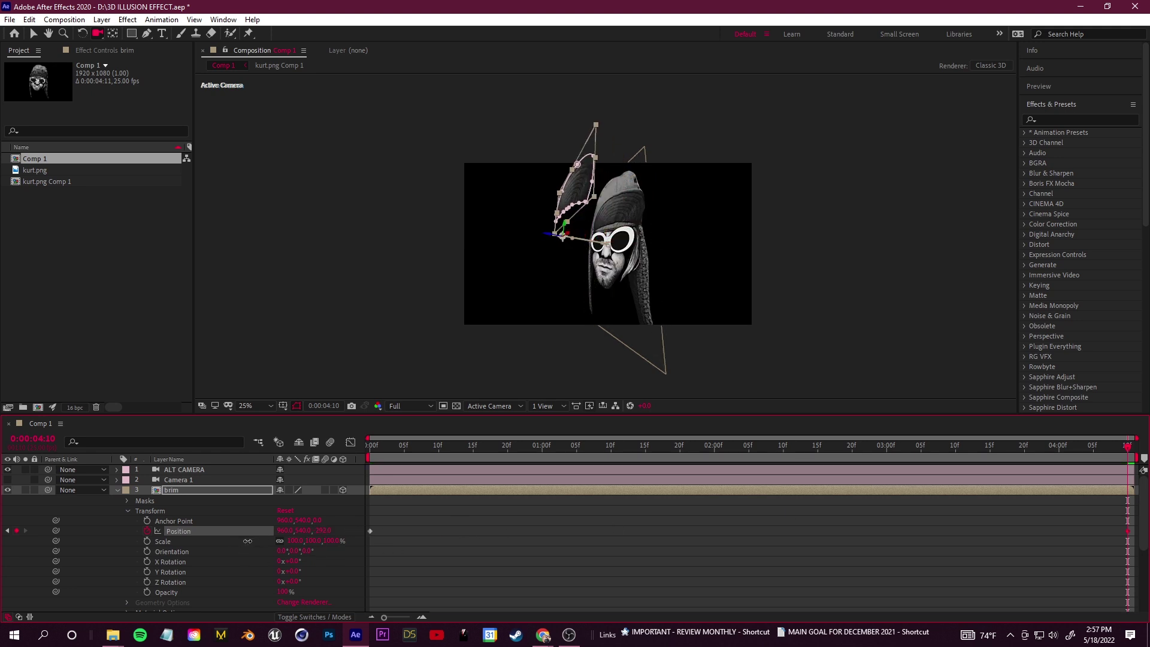
pyautogui.click(123, 491)
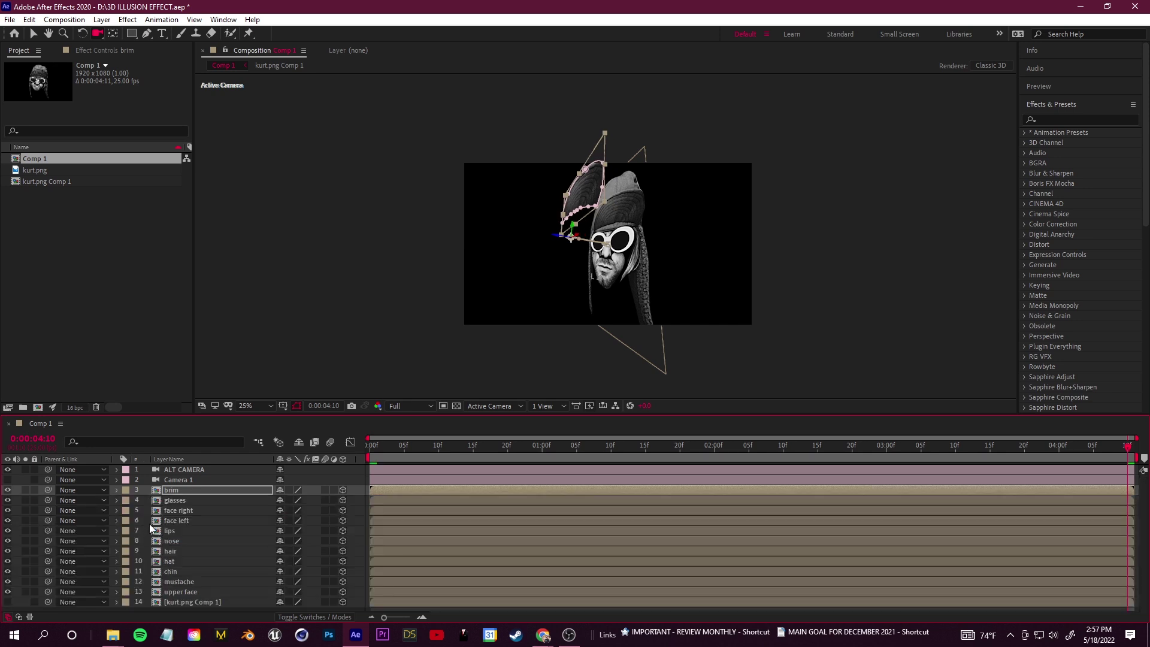
pyautogui.click(117, 500)
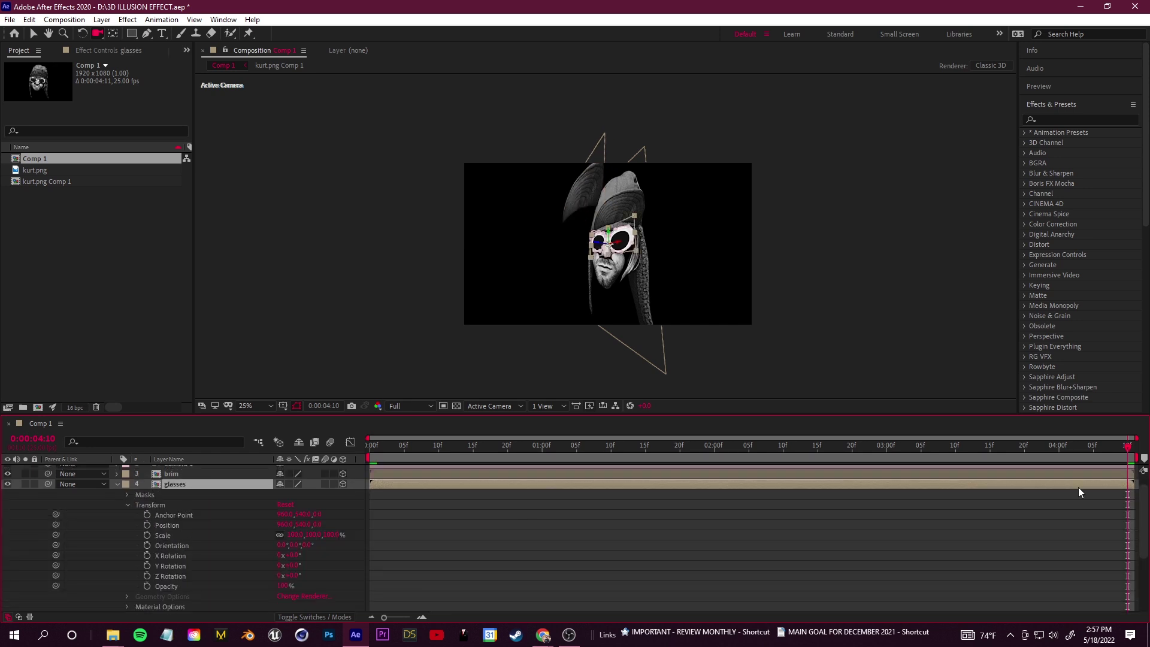
pyautogui.press('Home')
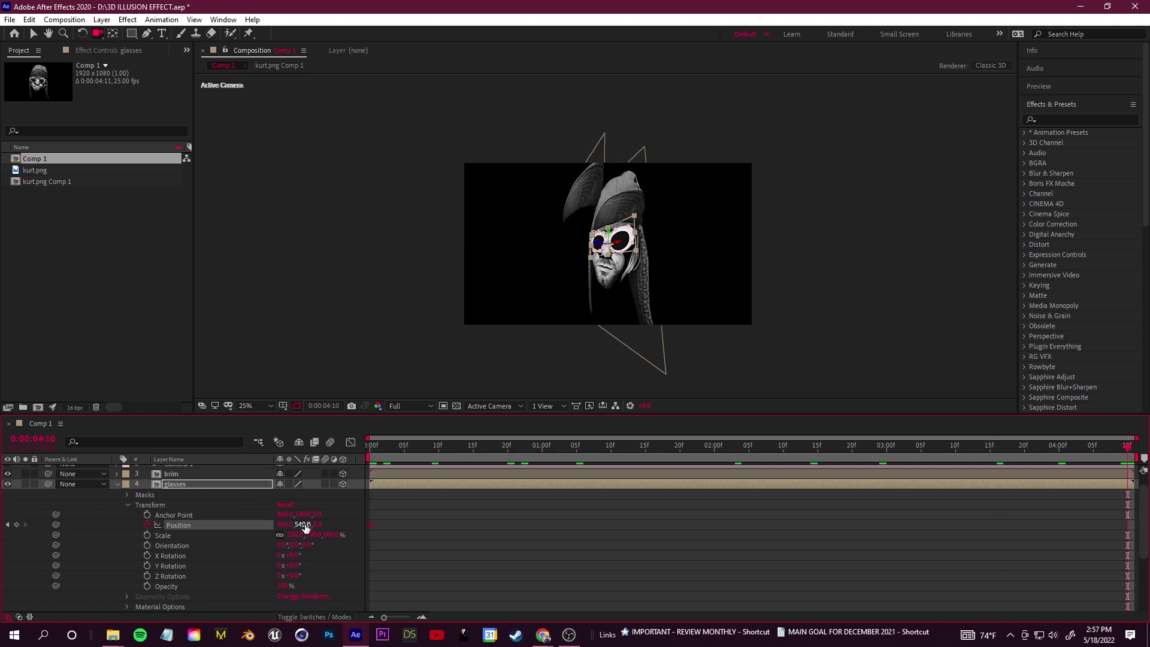
pyautogui.press('Home')
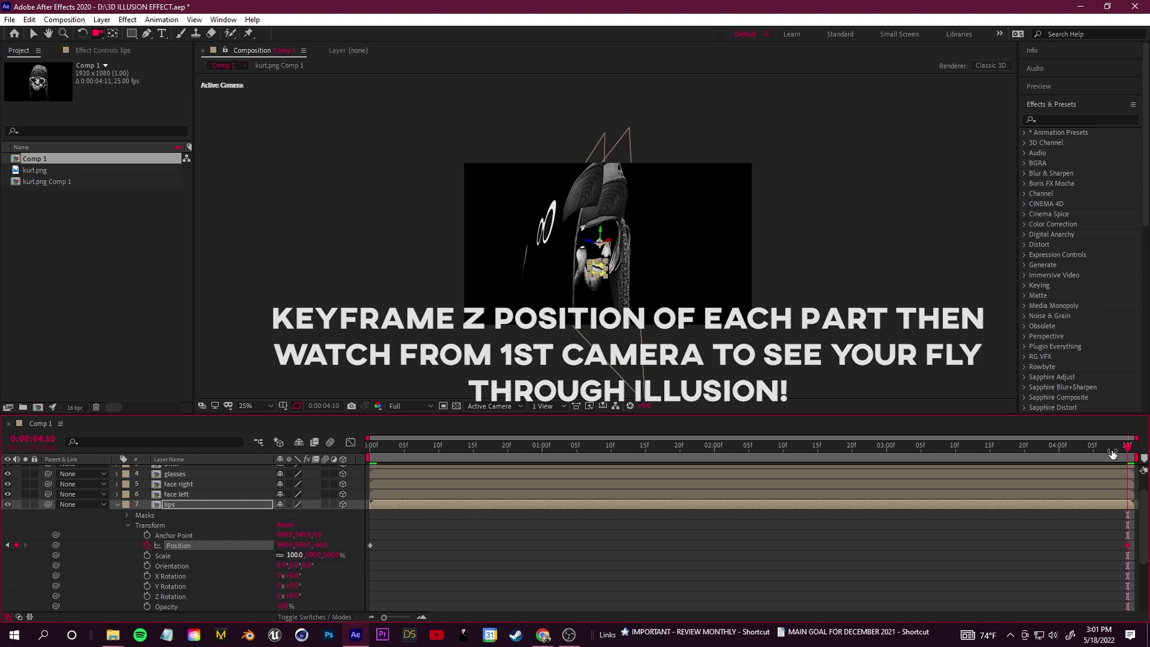
pyautogui.press('Home')
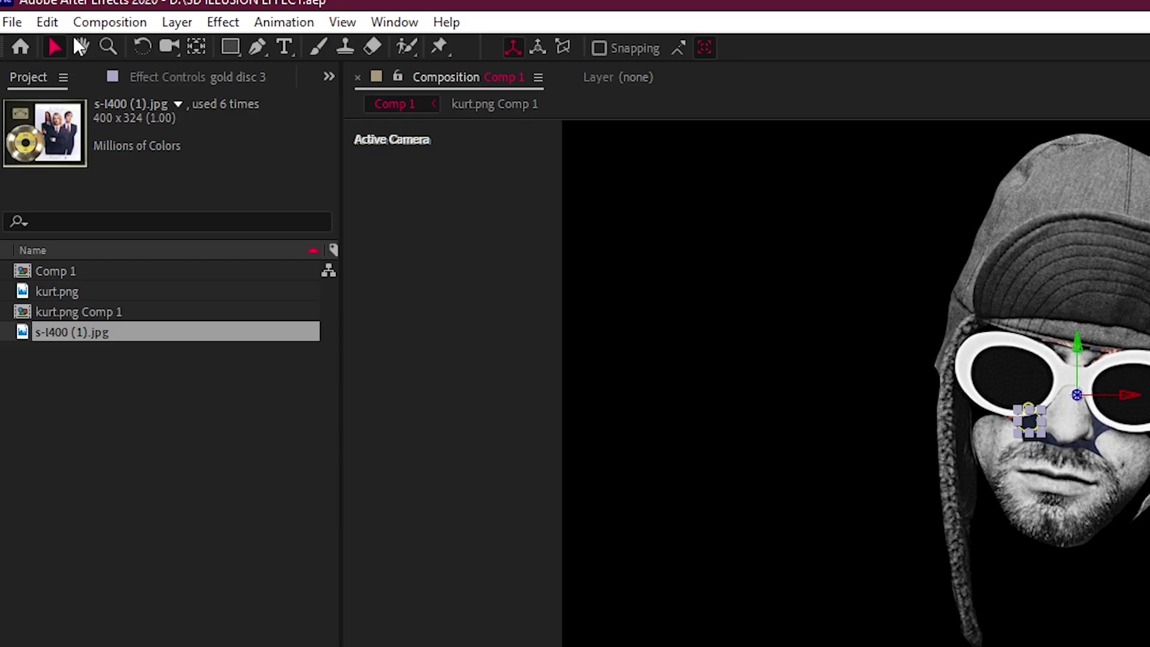
# Change Comp 1's duration from 0:00:04:11 to 0:00:14:11 in Composition Settings
pyautogui.click(64, 19)
pyautogui.click(104, 41)
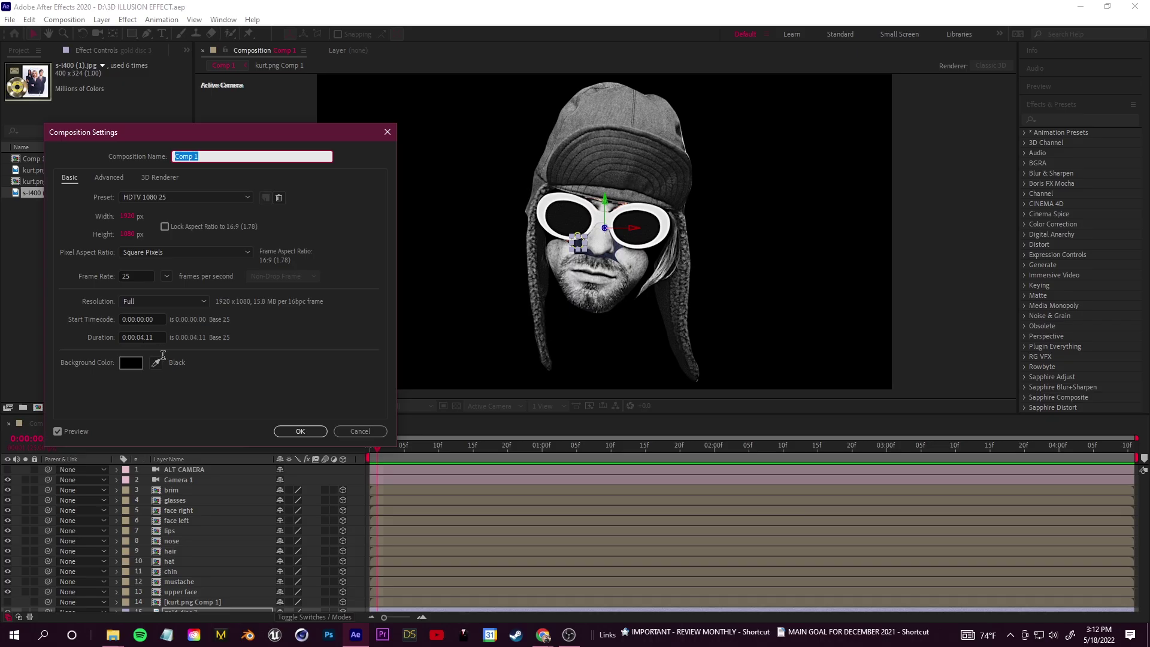
pyautogui.click(253, 591)
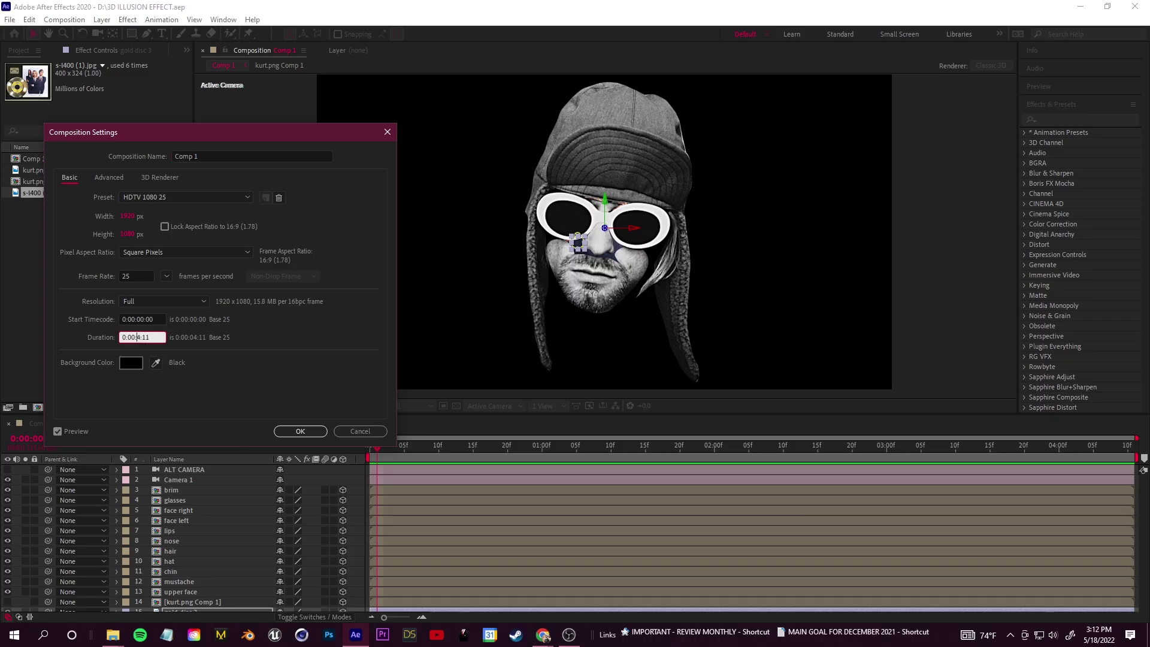
pyautogui.write('1')
pyautogui.press('Return')
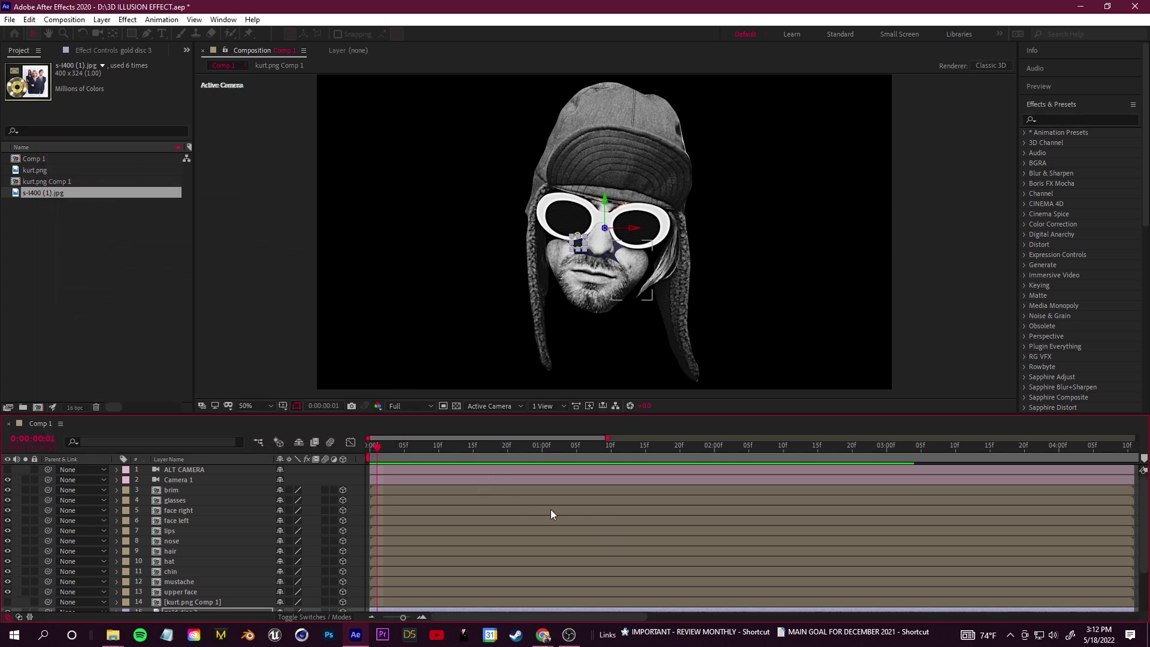
pyautogui.click(395, 446)
# Extend Camera 1 and layers 15–20 to the composition end, then return to frame 0
pyautogui.click(506, 446)
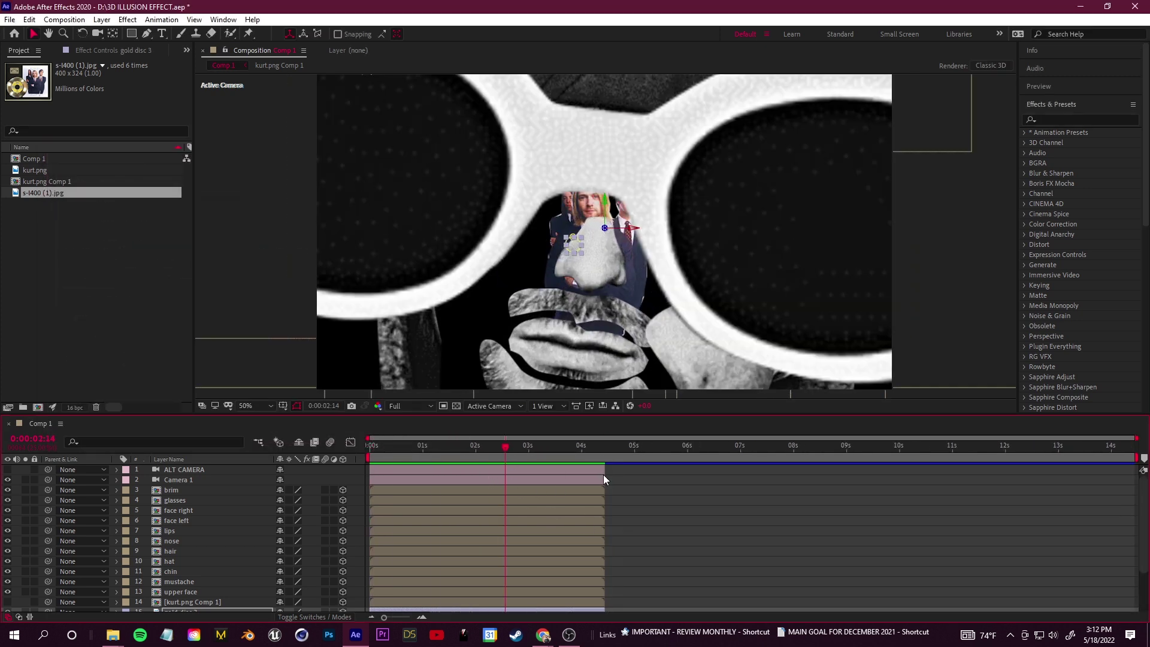
pyautogui.moveTo(605, 479); pyautogui.dragTo(1047, 487)
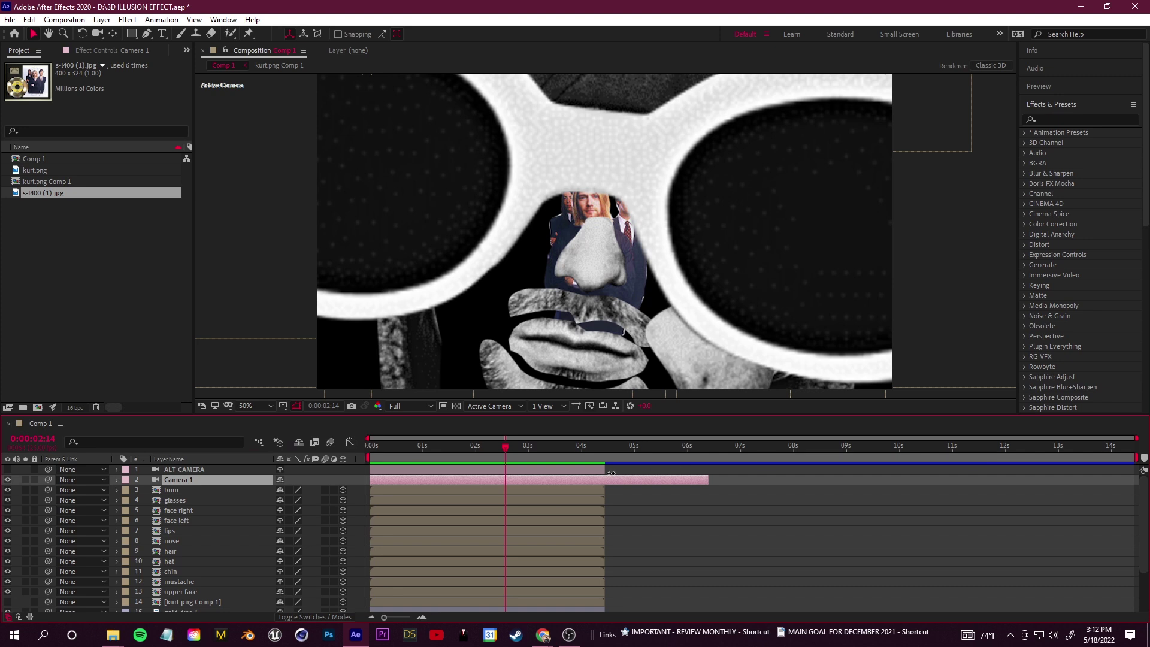
pyautogui.moveTo(611, 474); pyautogui.dragTo(1118, 473)
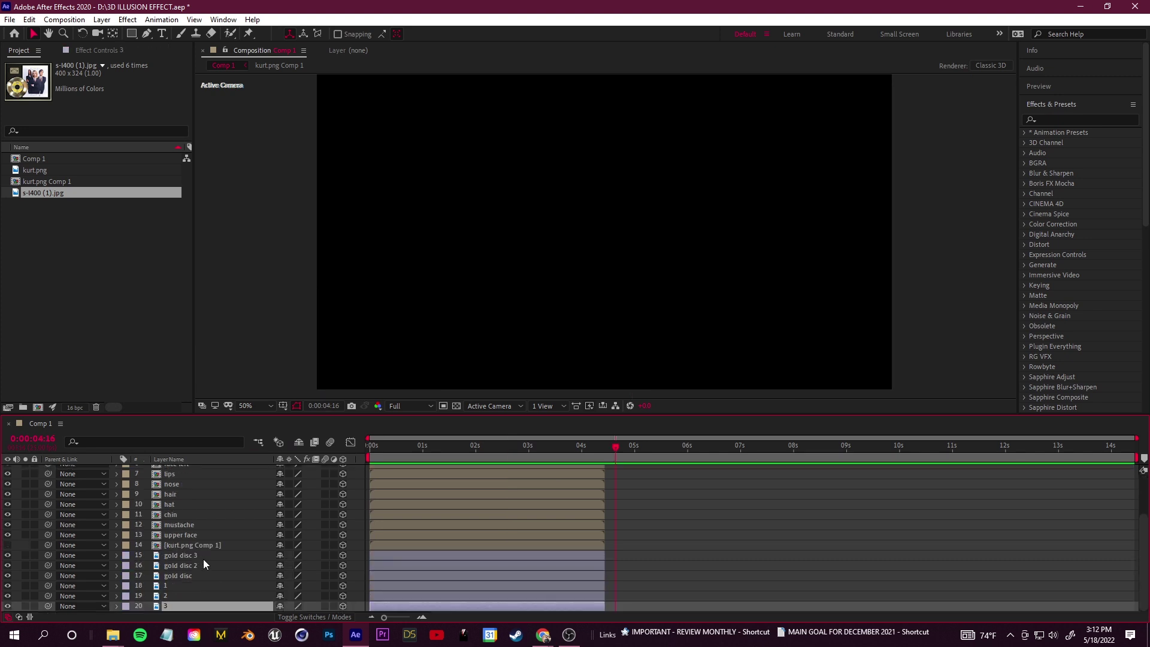
pyautogui.keyDown('shift'); pyautogui.click(205, 564); pyautogui.keyUp('shift')
pyautogui.moveTo(606, 567); pyautogui.dragTo(1123, 566)
pyautogui.click(584, 454)
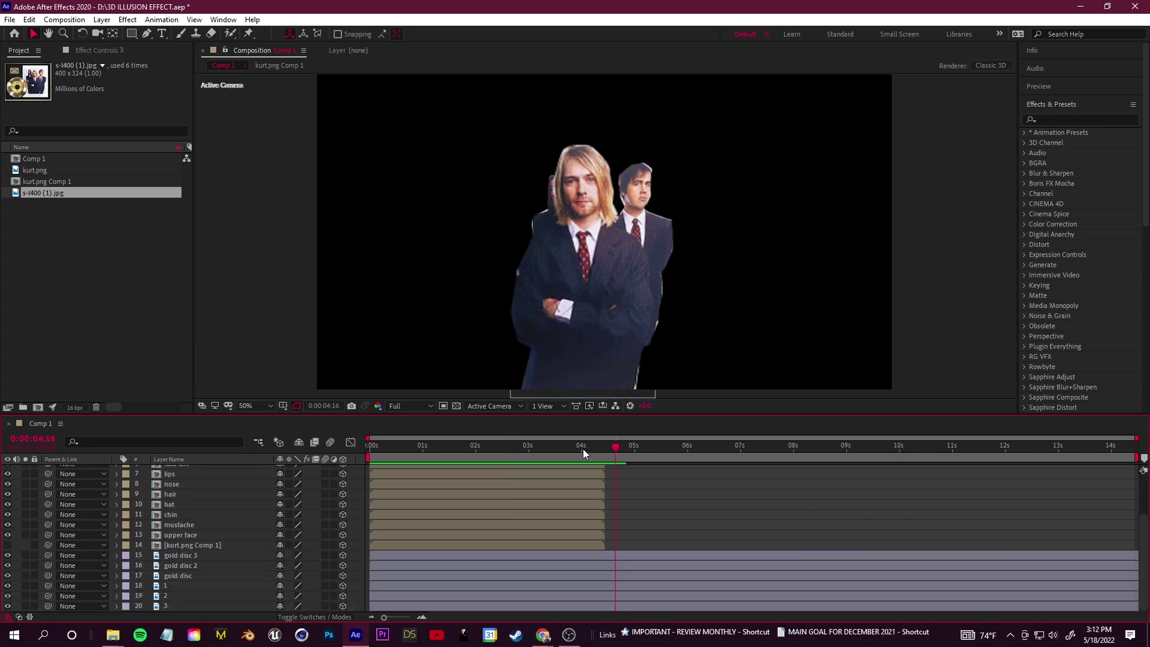
pyautogui.press('Home')
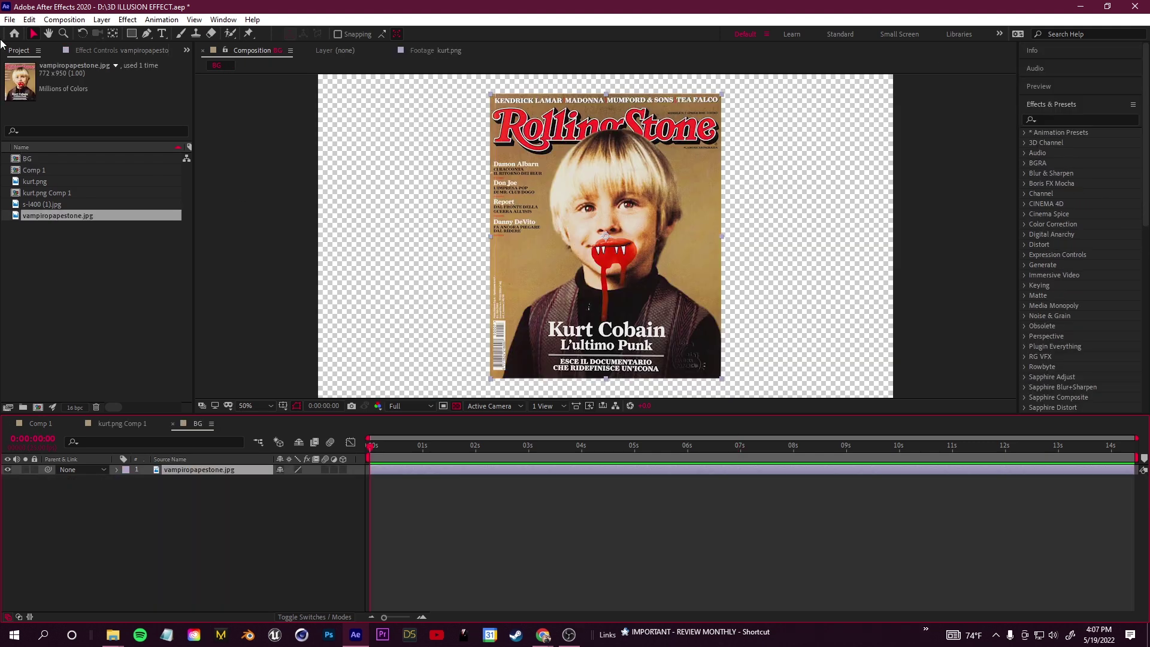
# Save the project, then duplicate the Rolling Stone cover layer and rename it kid
pyautogui.click(10, 19)
pyautogui.click(49, 133)
pyautogui.scroll(3, 651, 339)
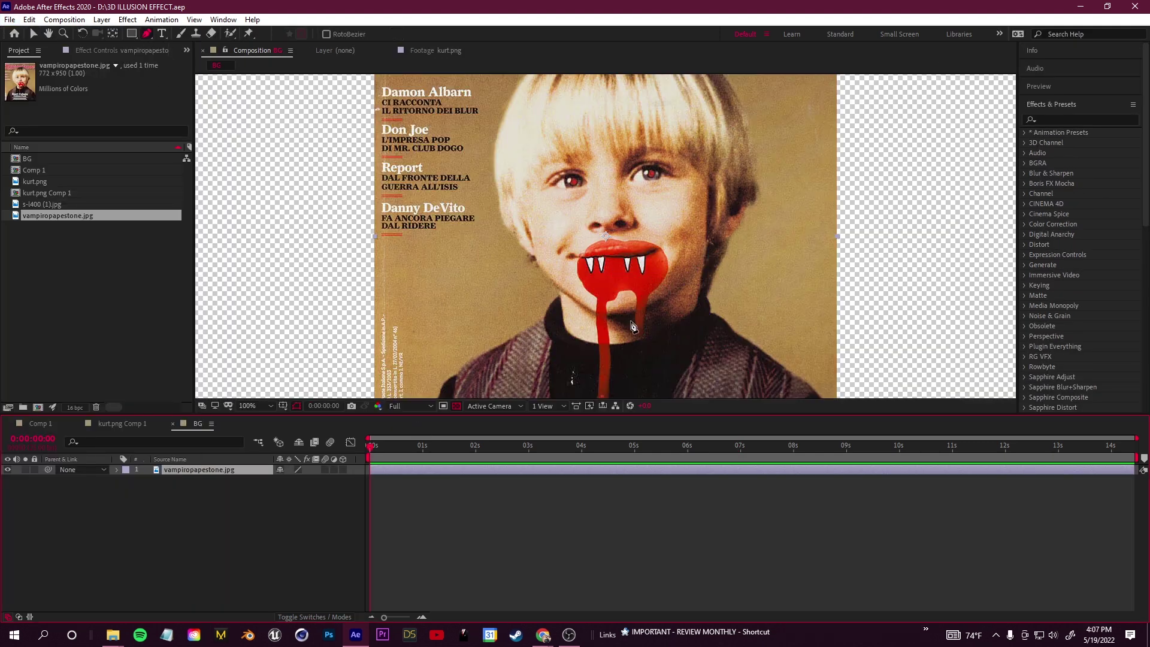
pyautogui.scroll(-3, 575, 251)
pyautogui.moveTo(575, 270)
pyautogui.mouseDown()
pyautogui.moveTo(590, 223)
pyautogui.moveTo(577, 249)
pyautogui.mouseUp()
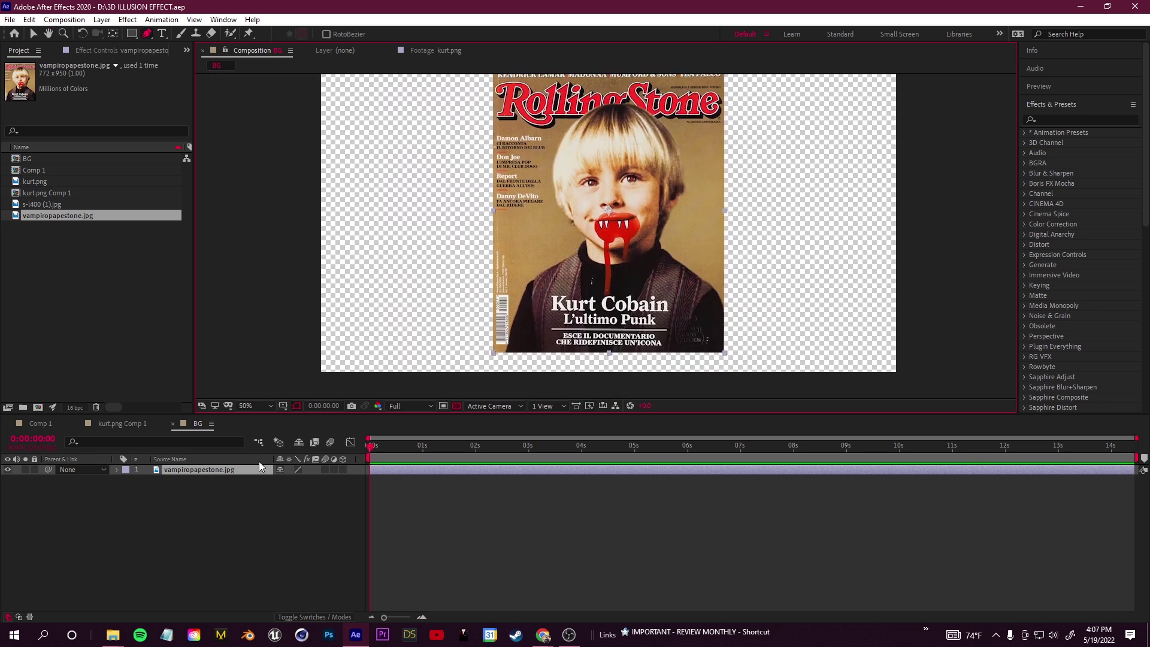
pyautogui.hotkey('ctrl', 'd')
pyautogui.rightClick(198, 469)
pyautogui.click(246, 445)
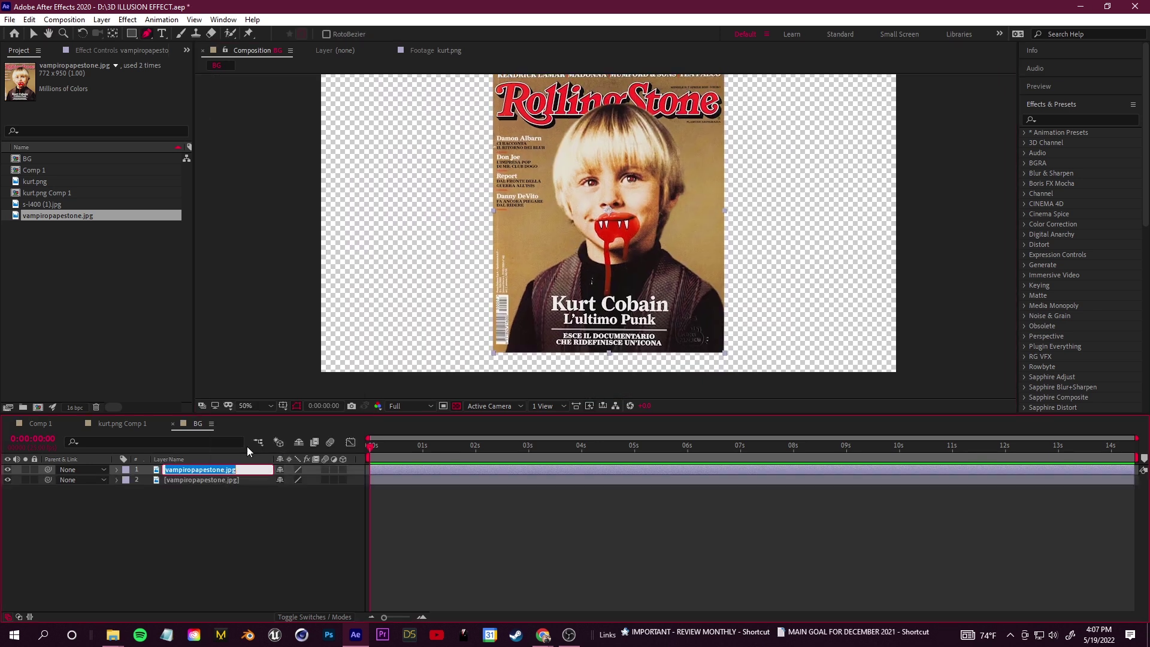
pyautogui.write('kid')
pyautogui.press('Return')
pyautogui.scroll(3, 575, 224)
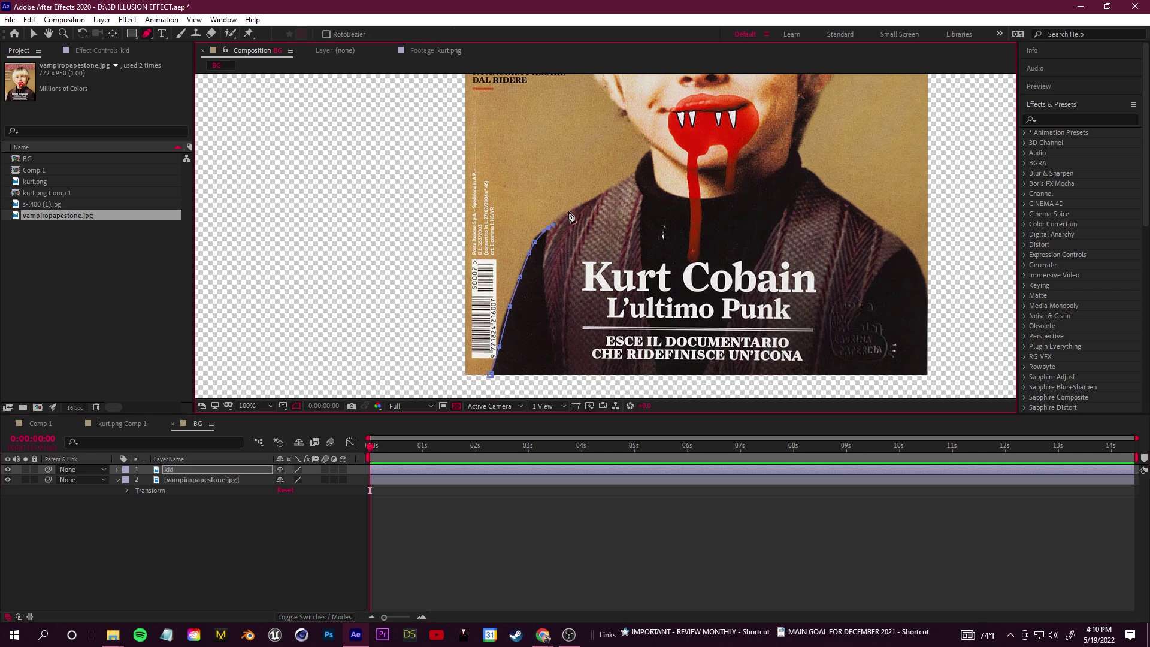
# Duplicate a layer for the mouth cutout and precompose the kid layer as kid 2 Comp 1
pyautogui.moveTo(575, 296)
pyautogui.mouseDown()
pyautogui.moveTo(630, 227)
pyautogui.moveTo(539, 135)
pyautogui.mouseUp()
pyautogui.scroll(-2, 539, 225)
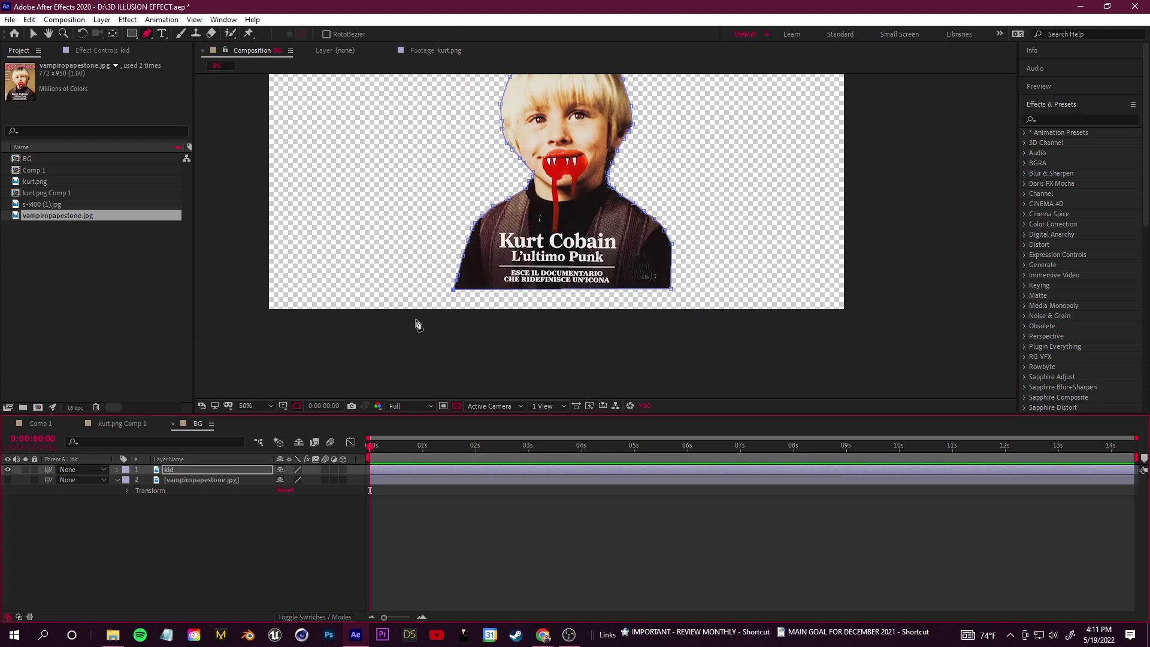
pyautogui.hotkey('ctrl', 'd')
pyautogui.scroll(2, 539, 269)
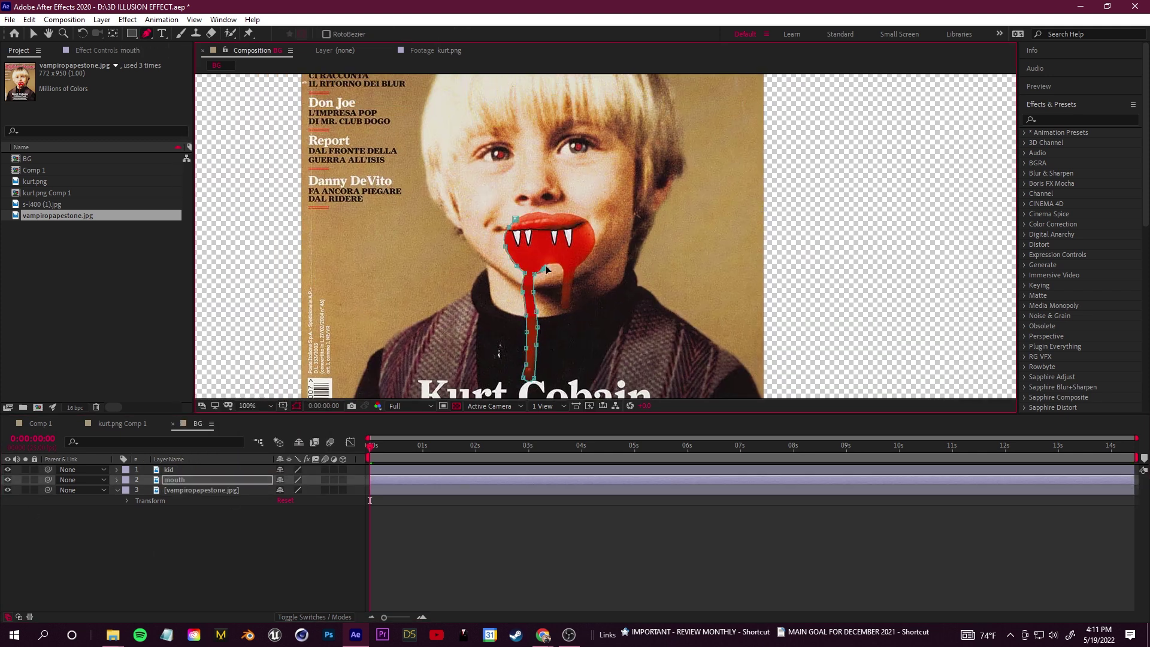
pyautogui.scroll(-3, 539, 252)
pyautogui.click(198, 491)
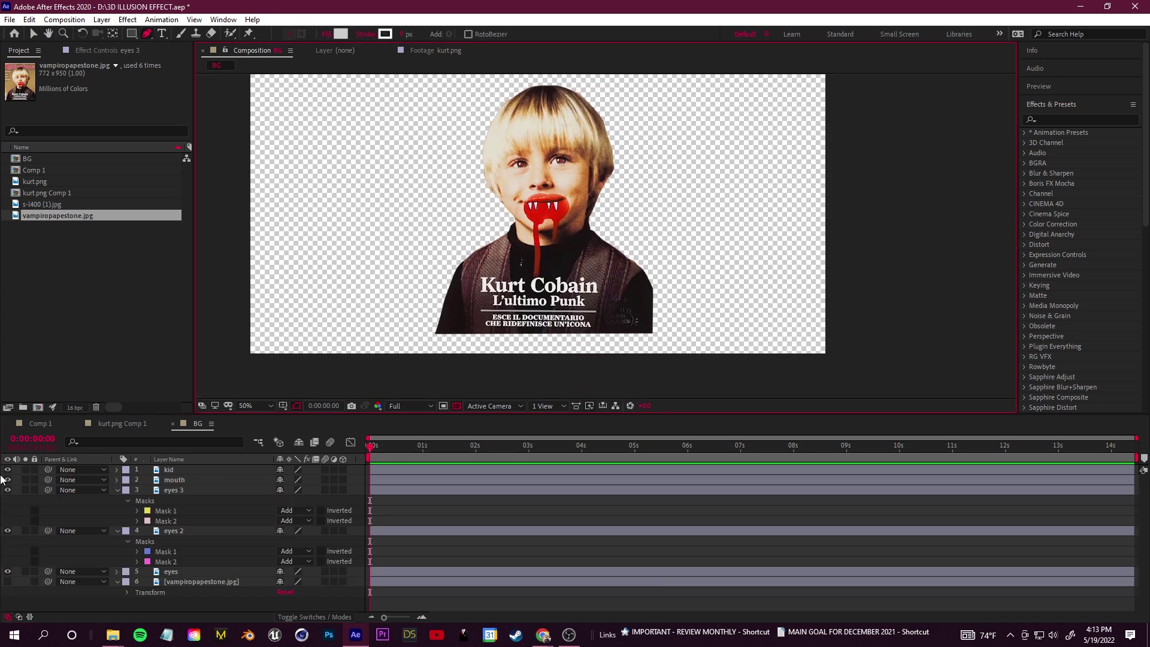
pyautogui.click(8, 490)
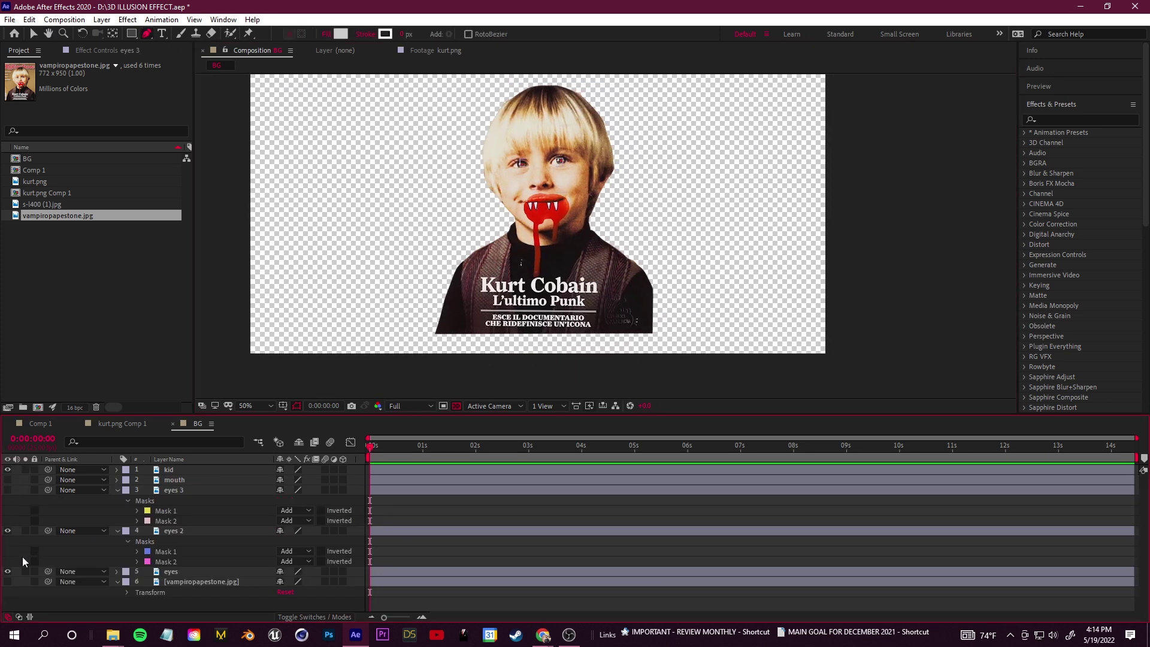
pyautogui.click(212, 470)
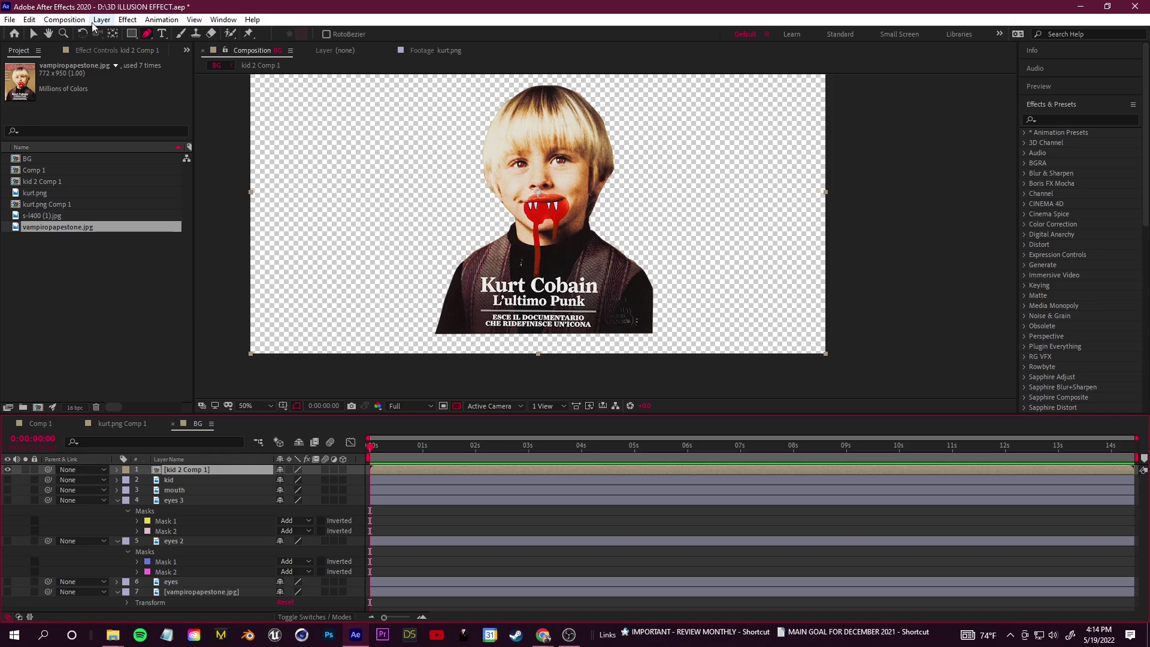
pyautogui.click(102, 18)
pyautogui.click(180, 179)
# Rectangle-mask the Kurt Cobain title and precompose it as kid 2 Comp 2 with all attributes
pyautogui.click(133, 34)
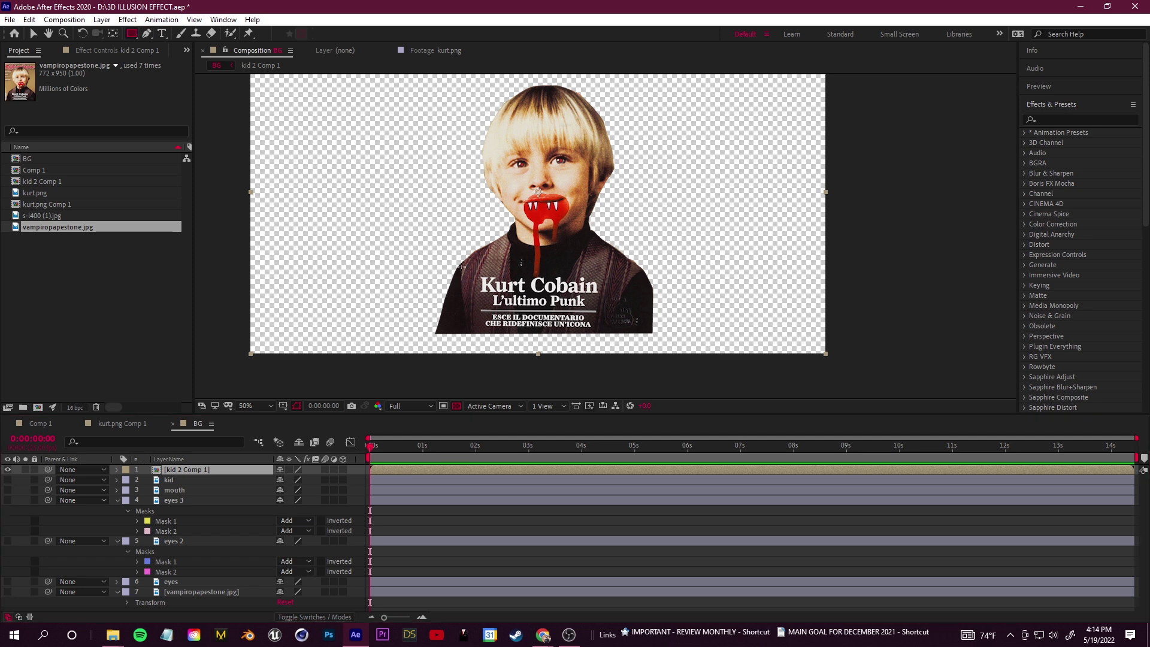
pyautogui.moveTo(472, 269); pyautogui.dragTo(603, 330)
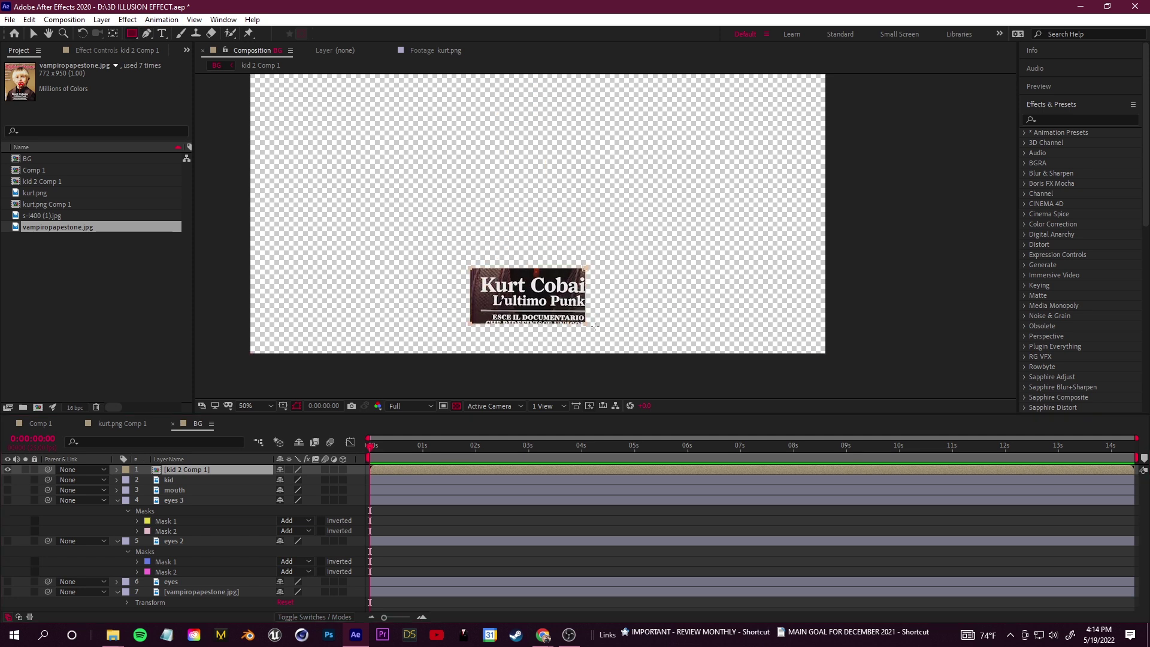
pyautogui.rightClick(190, 471)
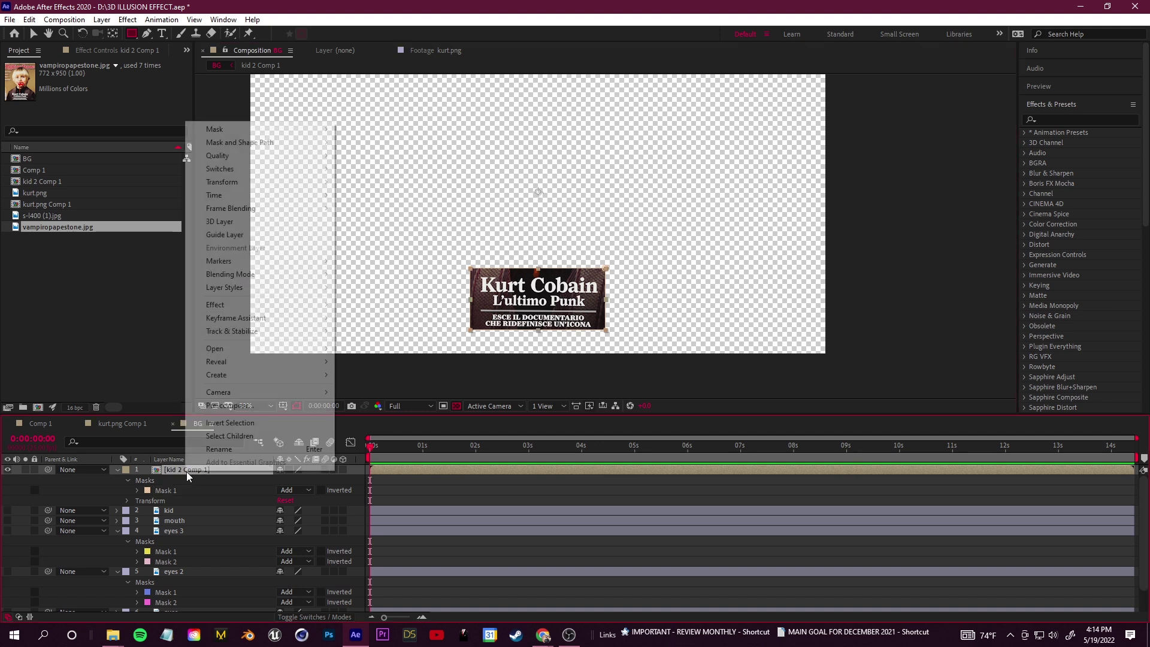
pyautogui.click(230, 405)
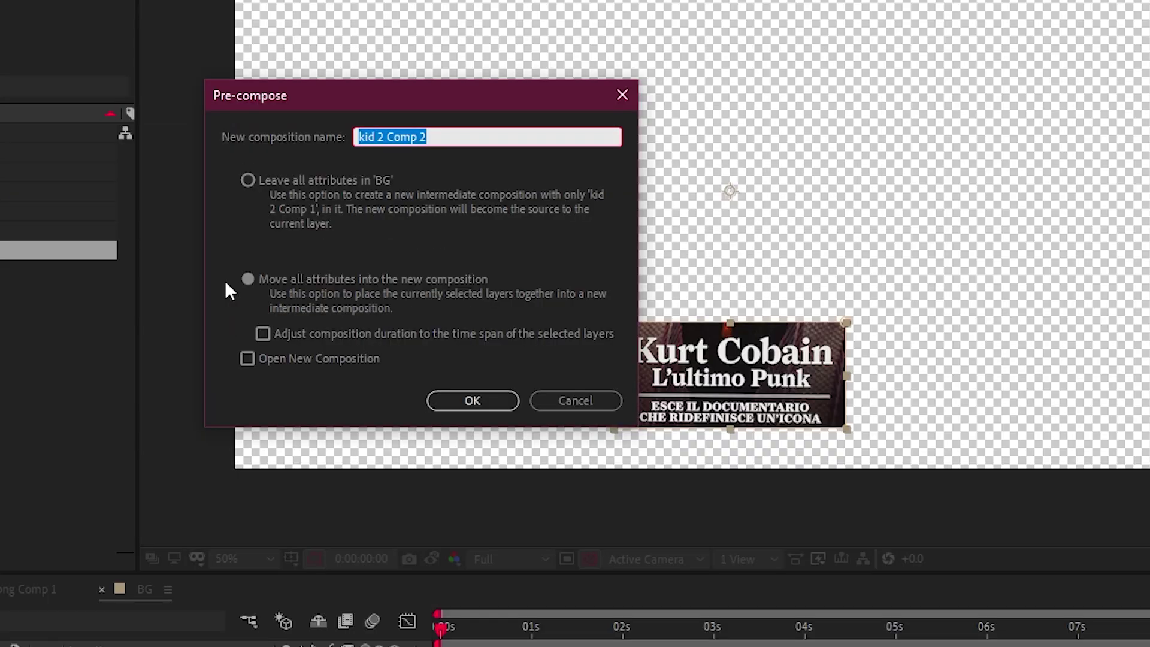
pyautogui.click(247, 279)
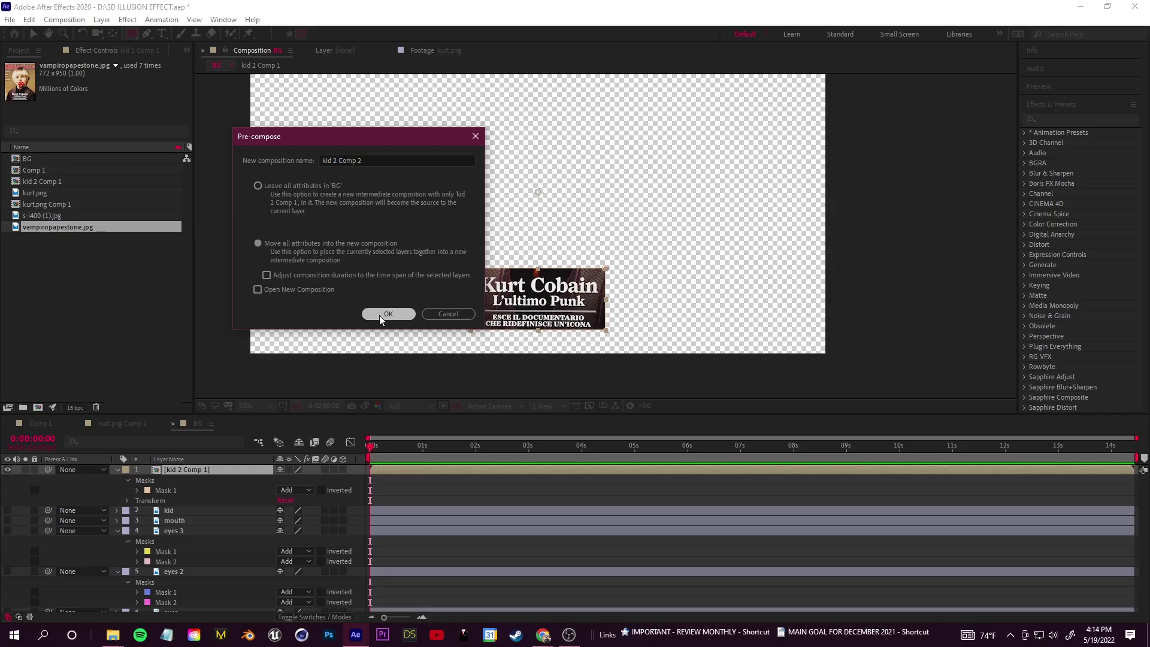
pyautogui.click(381, 316)
pyautogui.click(102, 19)
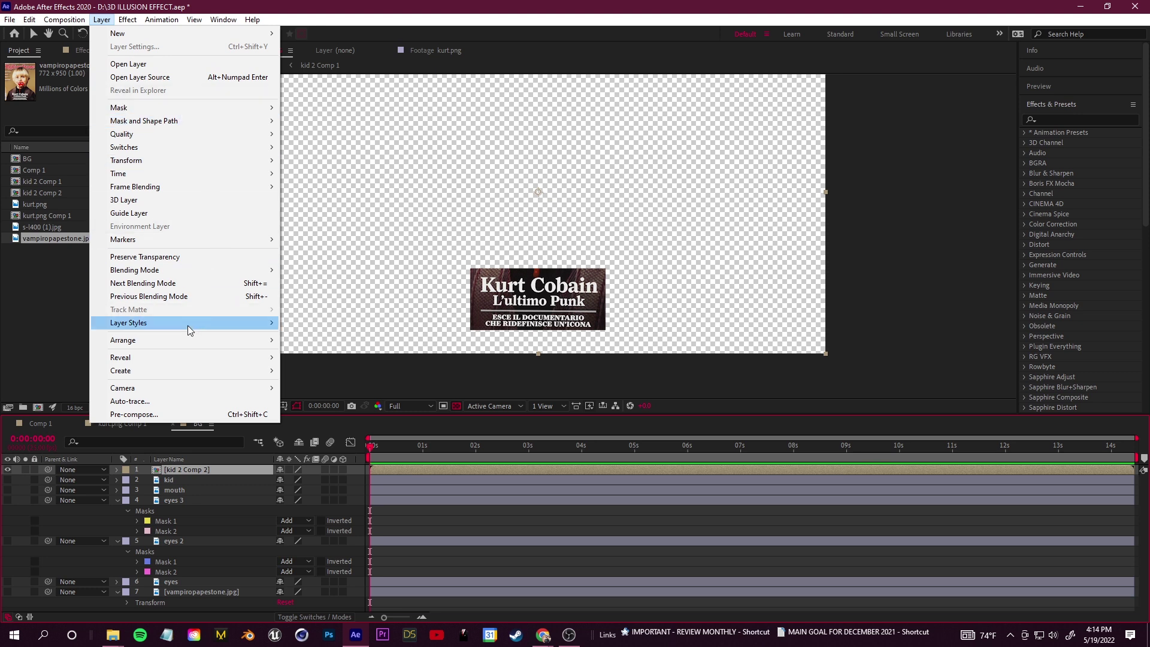
pyautogui.click(178, 401)
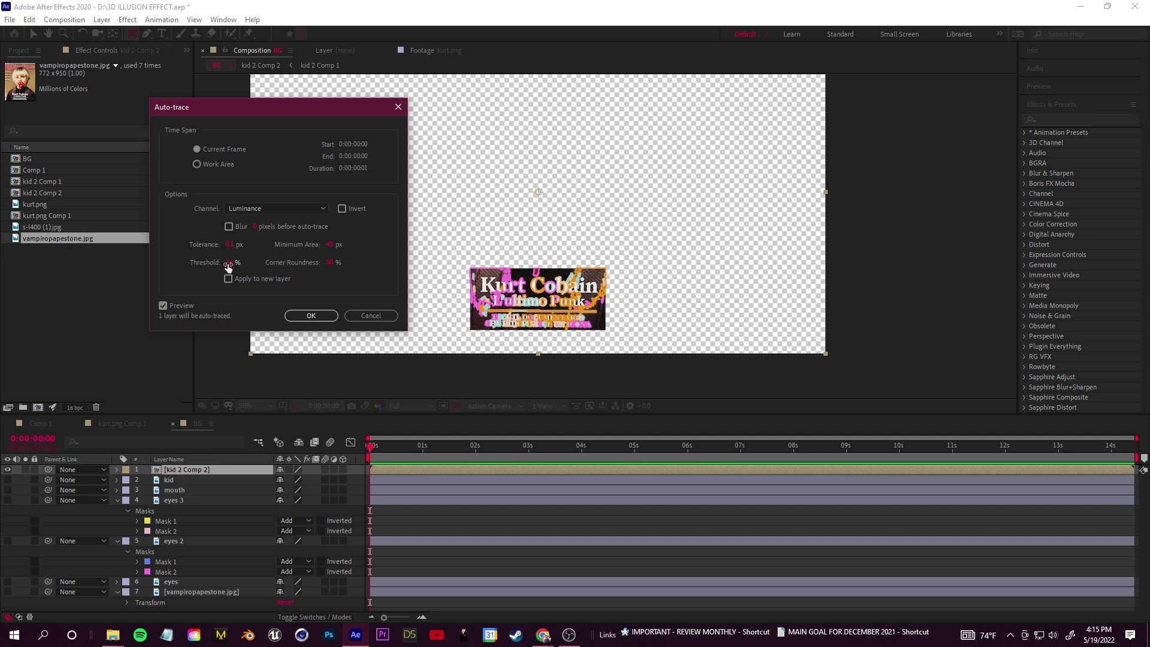
# Auto-trace the headline with an adjusted threshold and set the traced masks to Add
pyautogui.moveTo(231, 262); pyautogui.dragTo(234, 259)
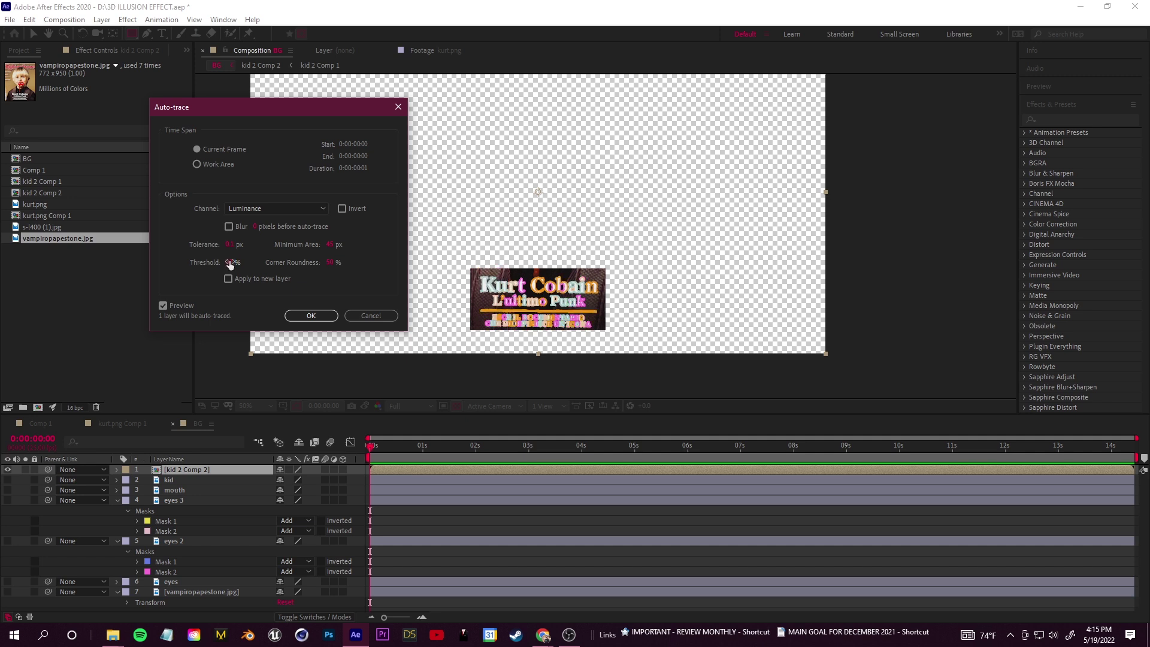
pyautogui.click(310, 316)
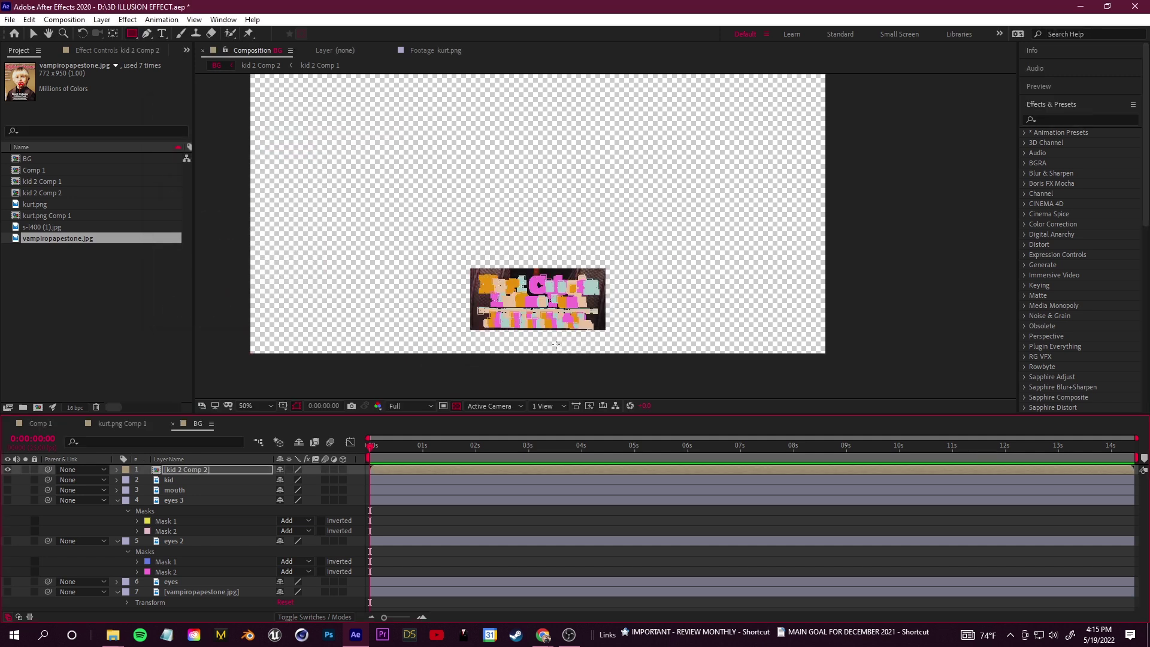
pyautogui.press('m')
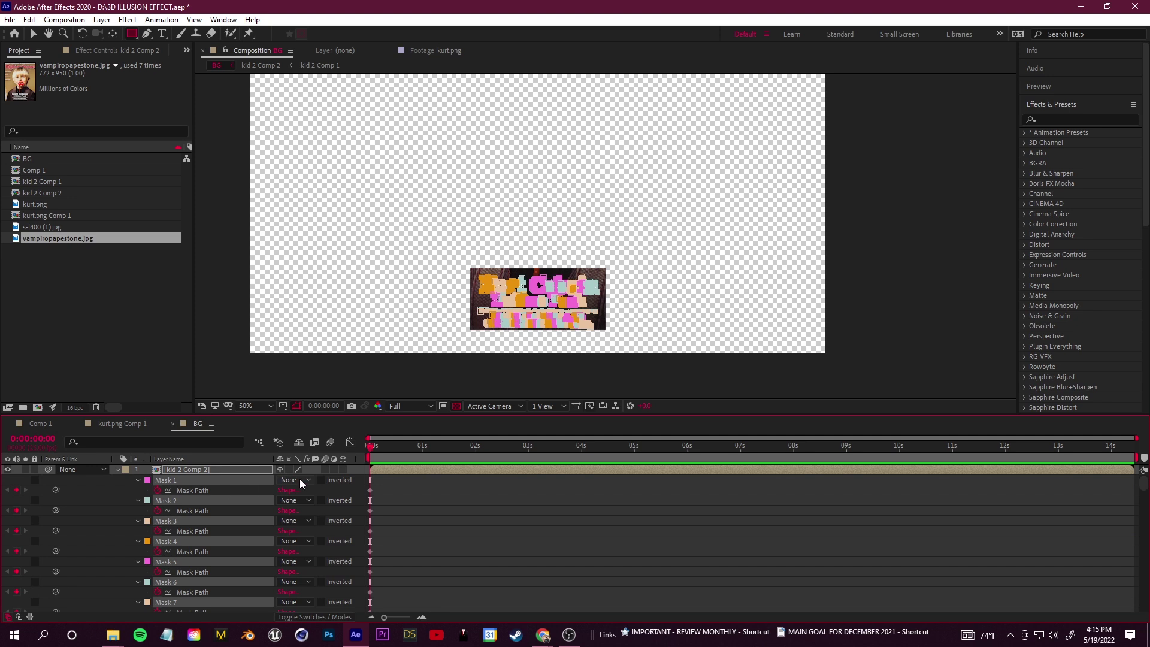
pyautogui.click(299, 478)
pyautogui.click(312, 512)
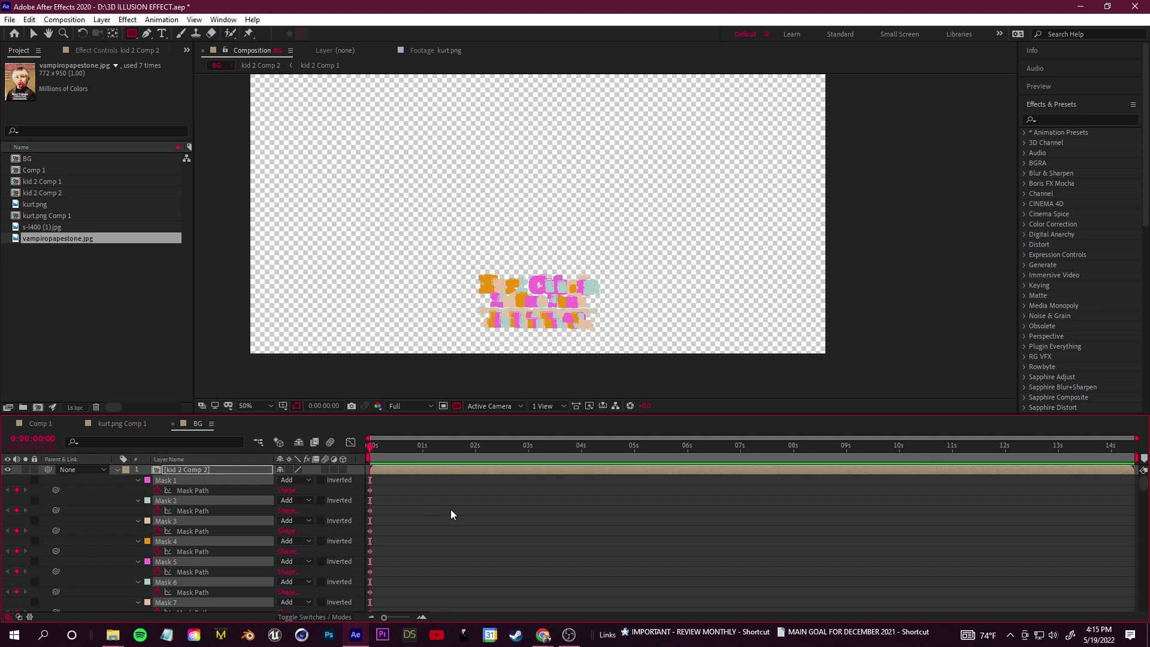
# View the traced lettering against a black background instead of the transparency grid
pyautogui.press('q')
pyautogui.scroll(1, 427, 319)
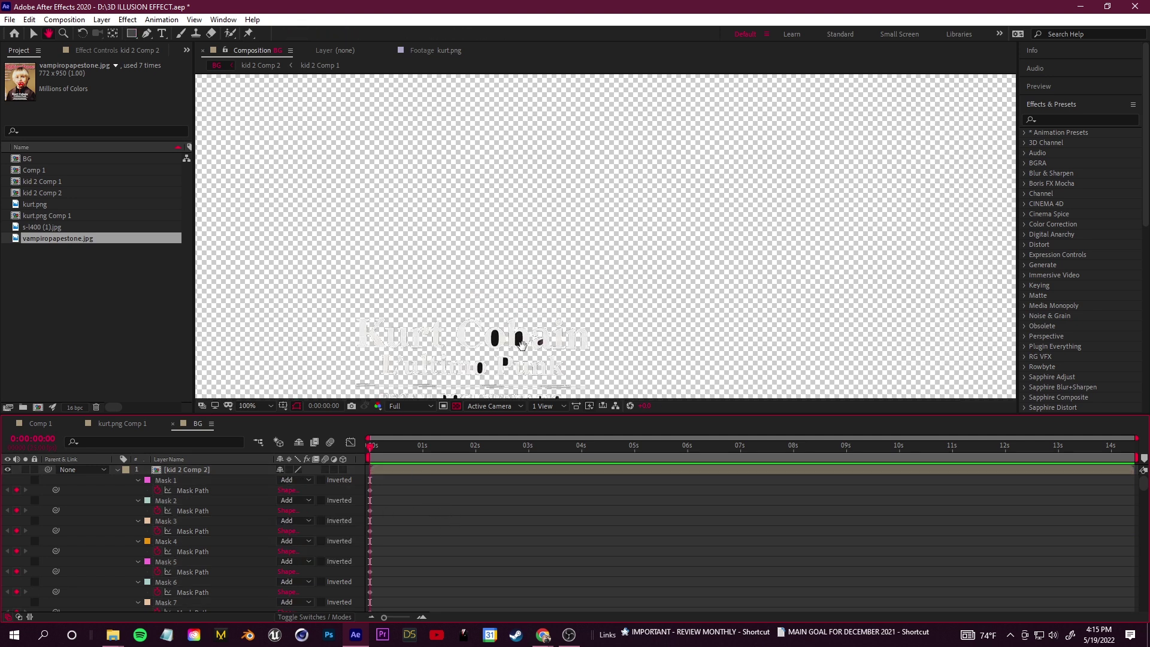
pyautogui.moveTo(539, 306); pyautogui.dragTo(578, 272)
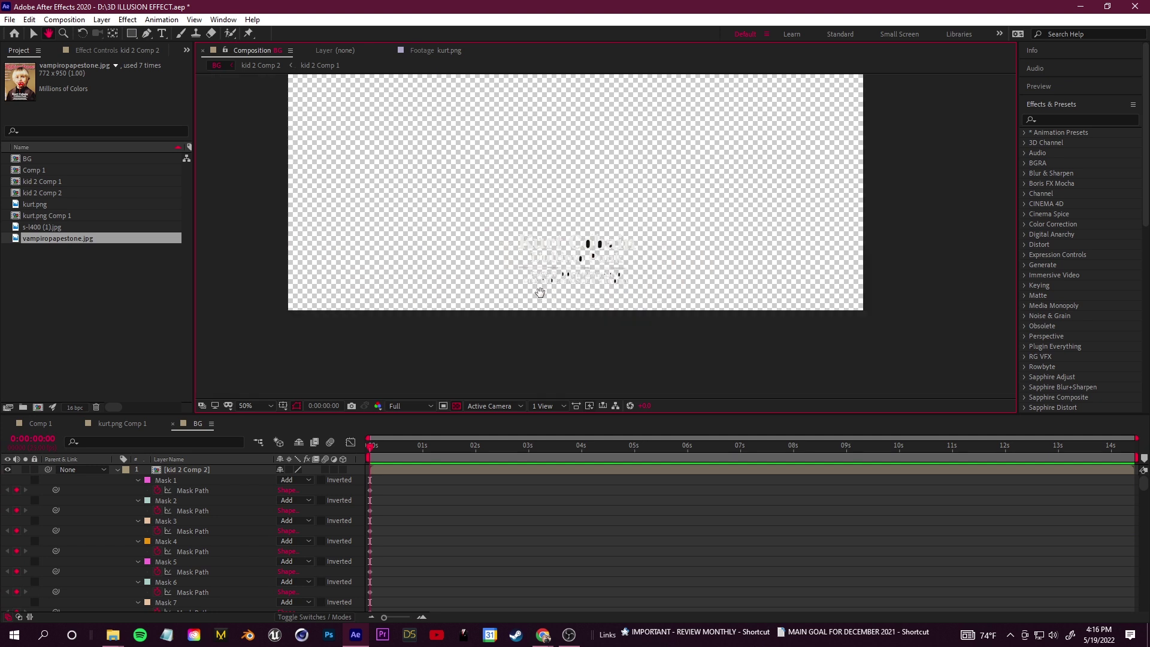
pyautogui.scroll(2, 539, 280)
pyautogui.scroll(-2, 525, 284)
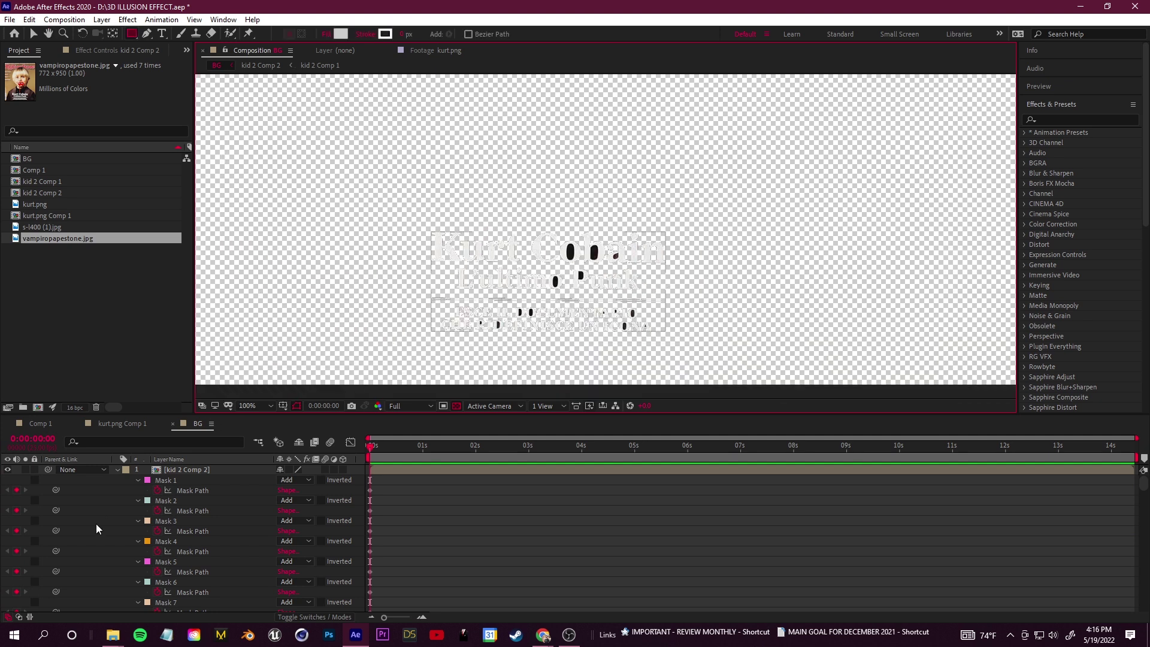
pyautogui.click(175, 471)
pyautogui.click(501, 501)
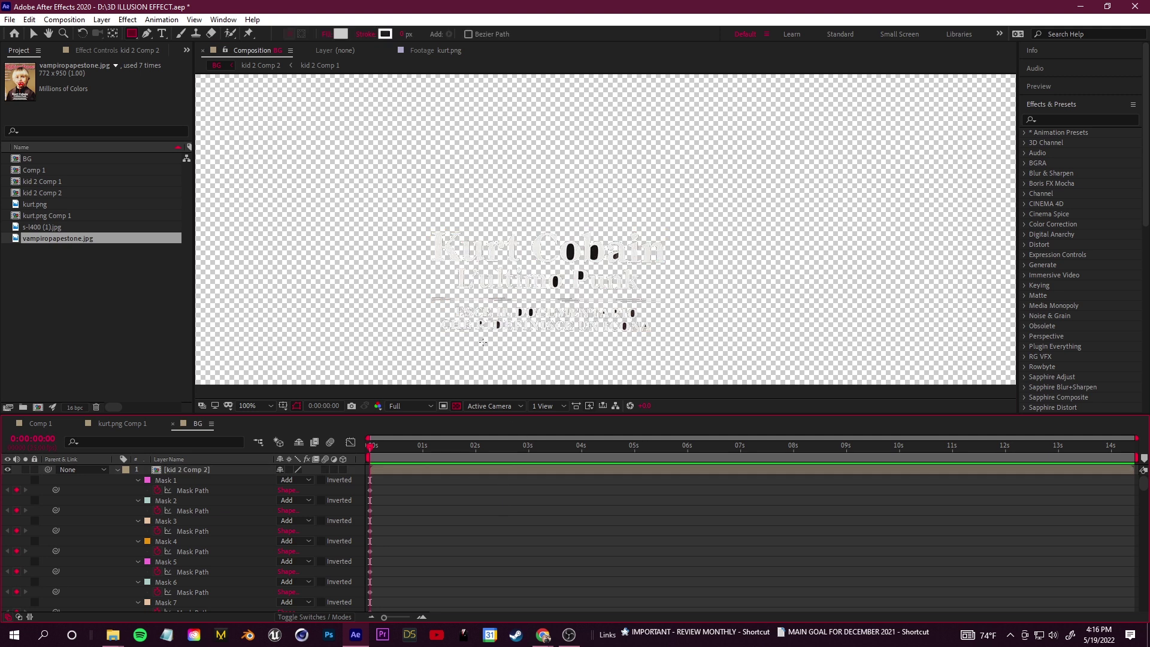
pyautogui.click(457, 406)
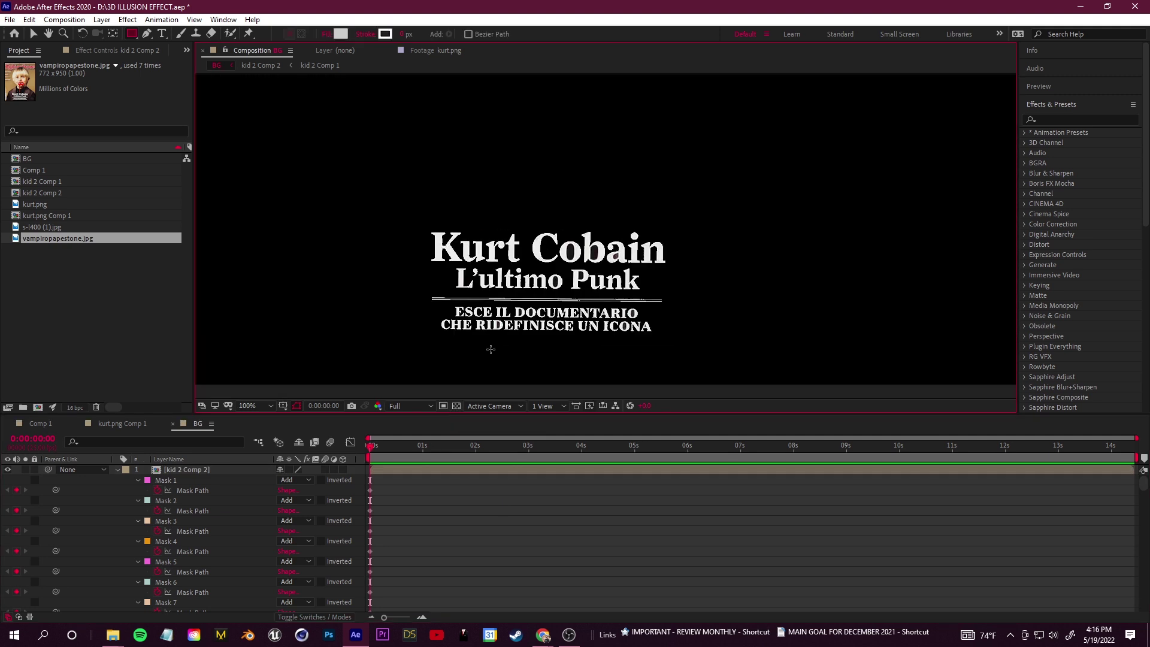
pyautogui.rightClick(176, 471)
# Precompose the traced headline as TEXT and mask out the holes in the o and b
pyautogui.click(235, 405)
pyautogui.write('TEXT')
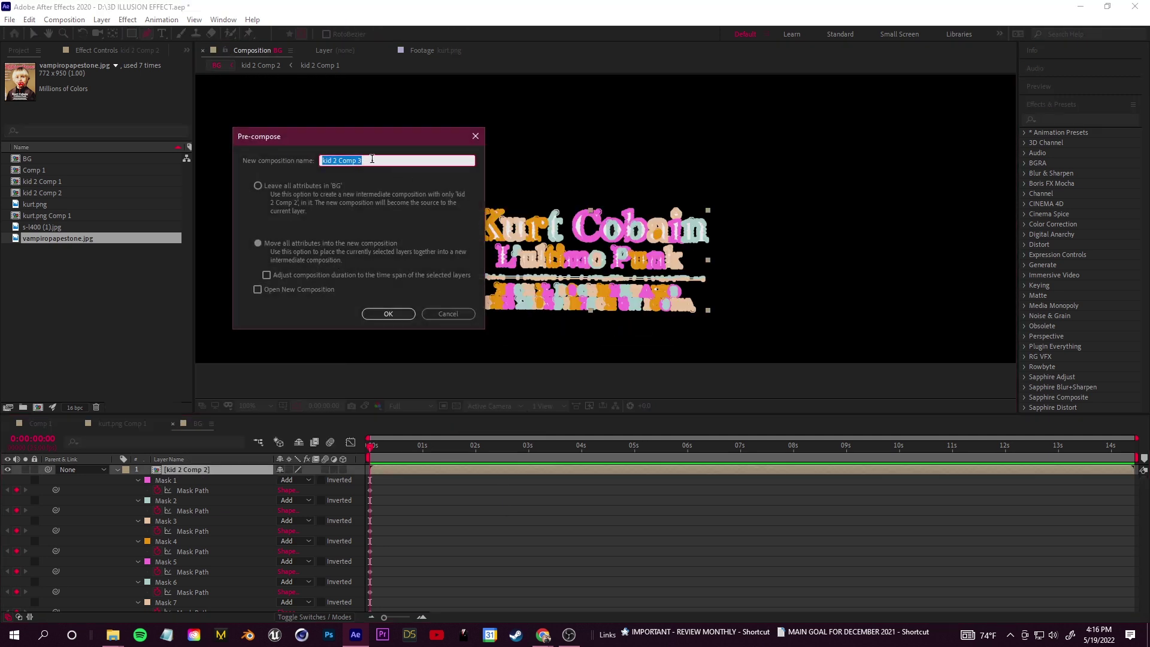
pyautogui.click(388, 313)
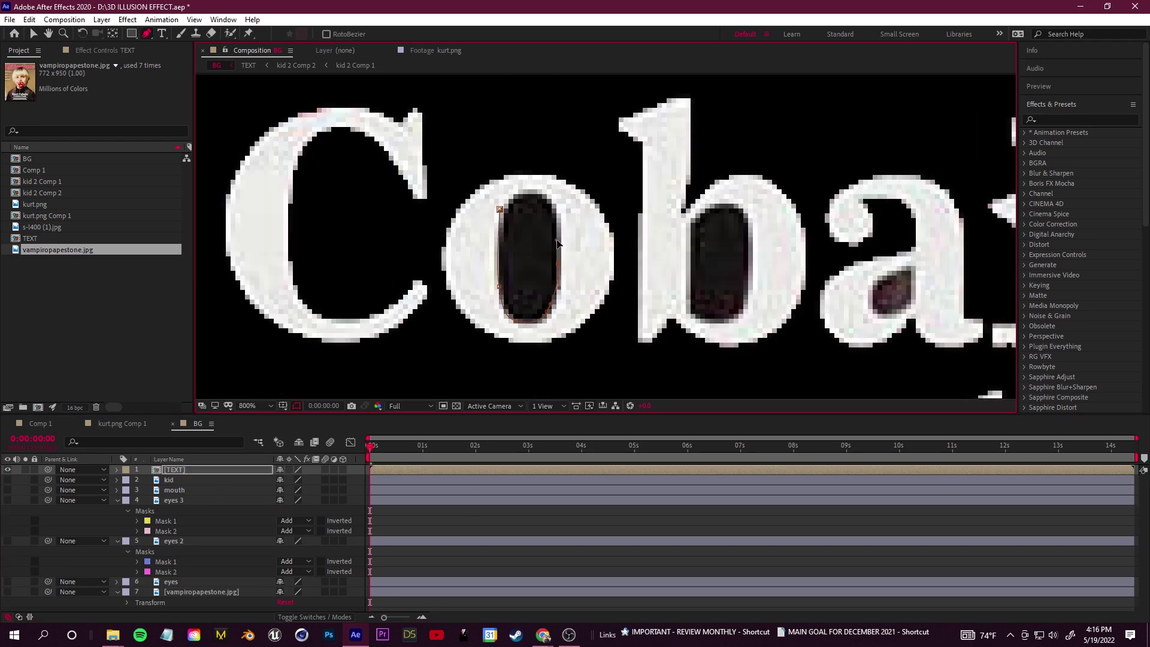
pyautogui.click(501, 208)
pyautogui.scroll(-2, 629, 242)
pyautogui.scroll(2, 700, 250)
pyautogui.click(753, 253)
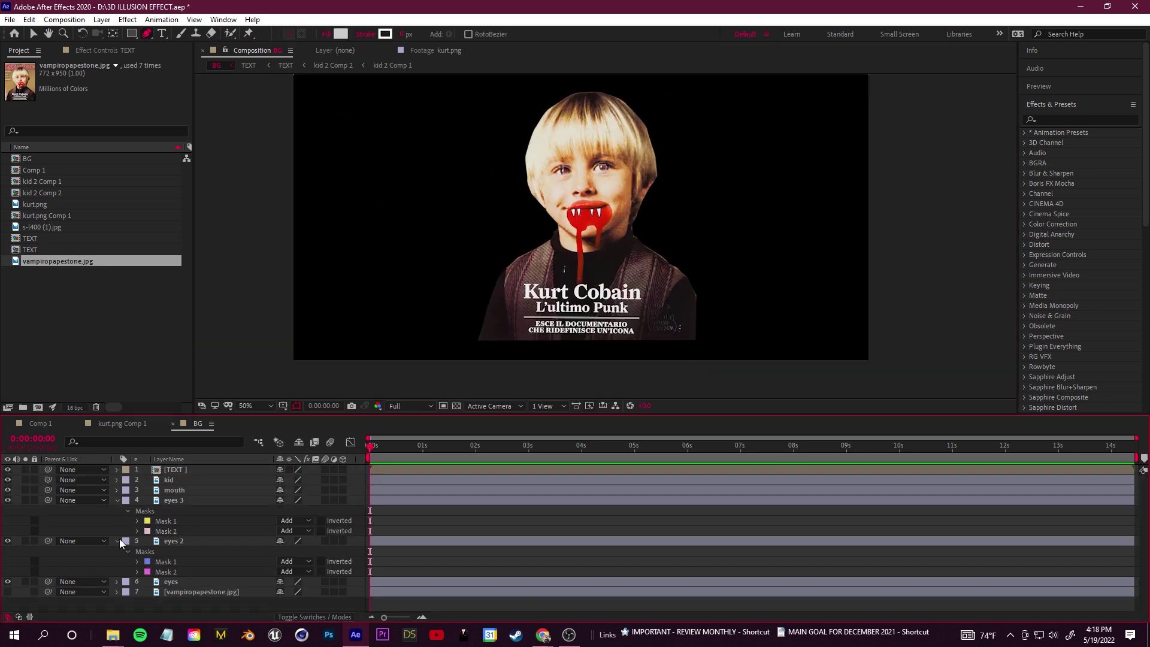
pyautogui.click(129, 512)
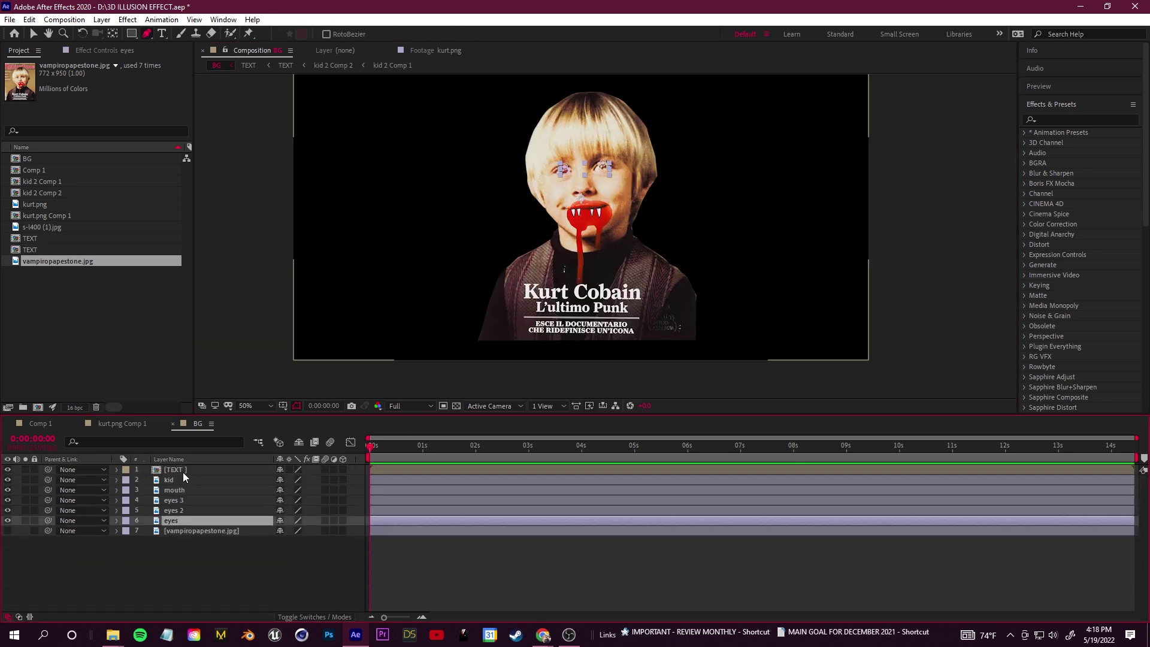
pyautogui.click(123, 424)
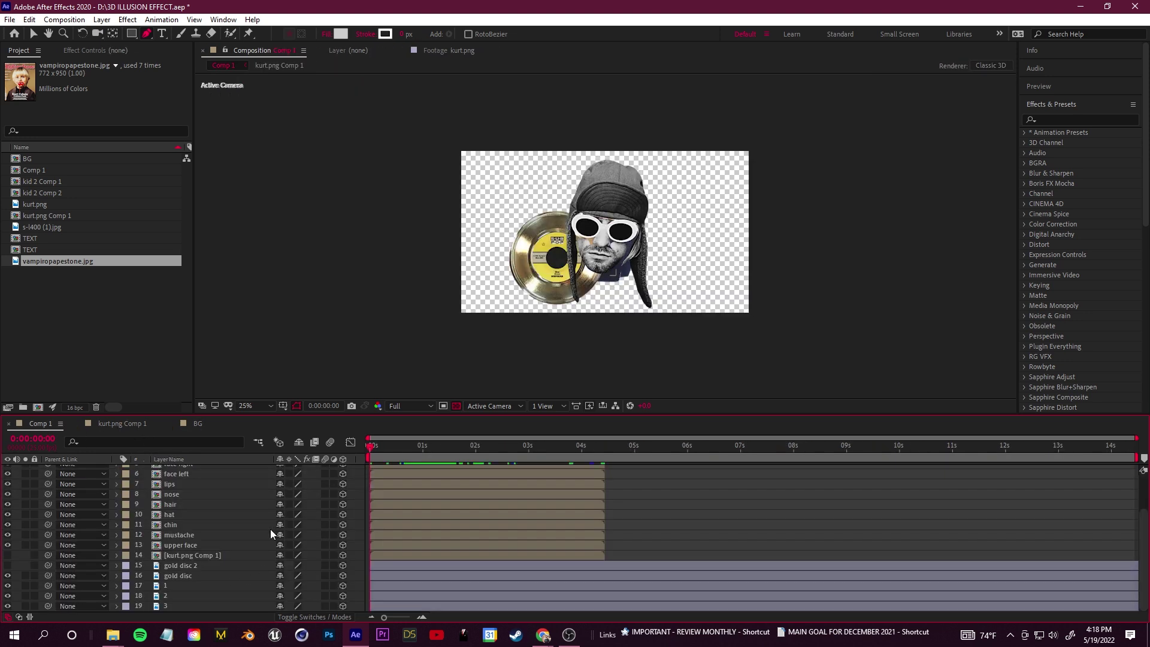
# Paste the kid face layers into Comp 1 and preview the collage
pyautogui.hotkey('ctrl', 'v')
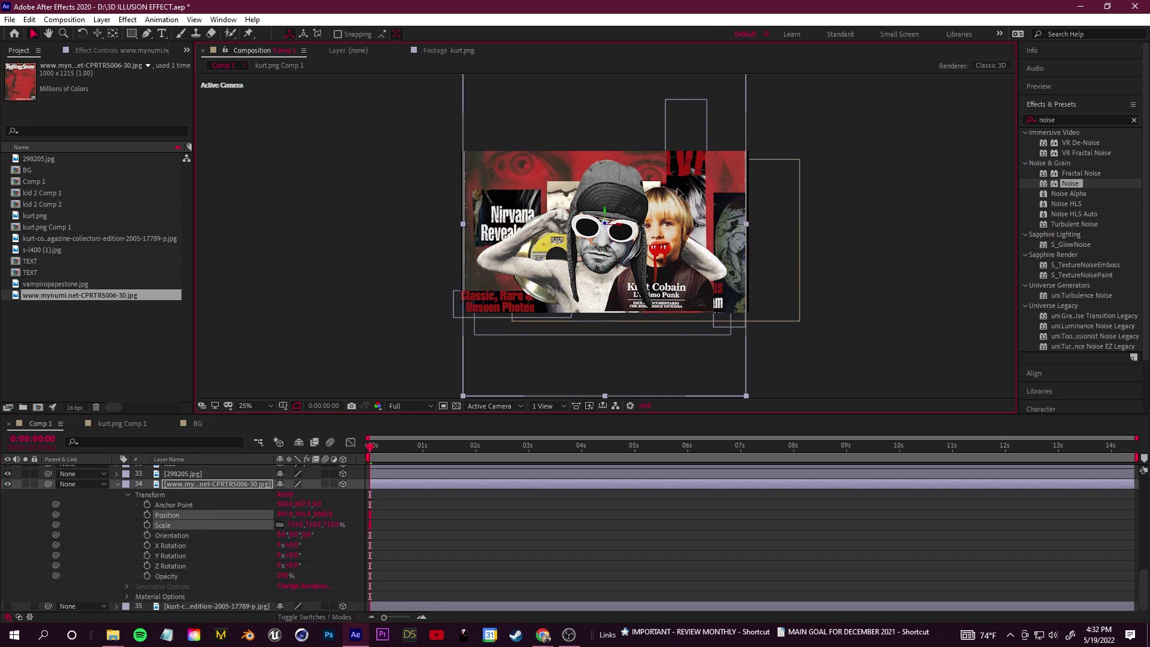
pyautogui.press('space')
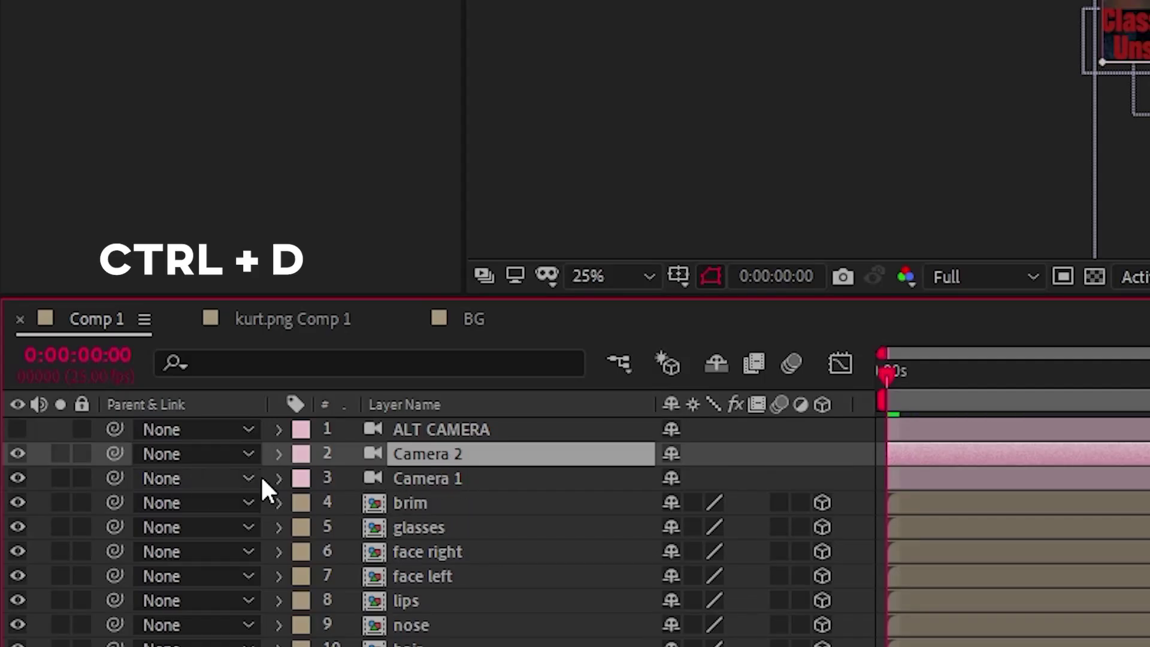
# Keyframe Camera 2 back to its front view at 4 seconds, trim it there, and preview the swivel
pyautogui.click(279, 454)
pyautogui.click(304, 480)
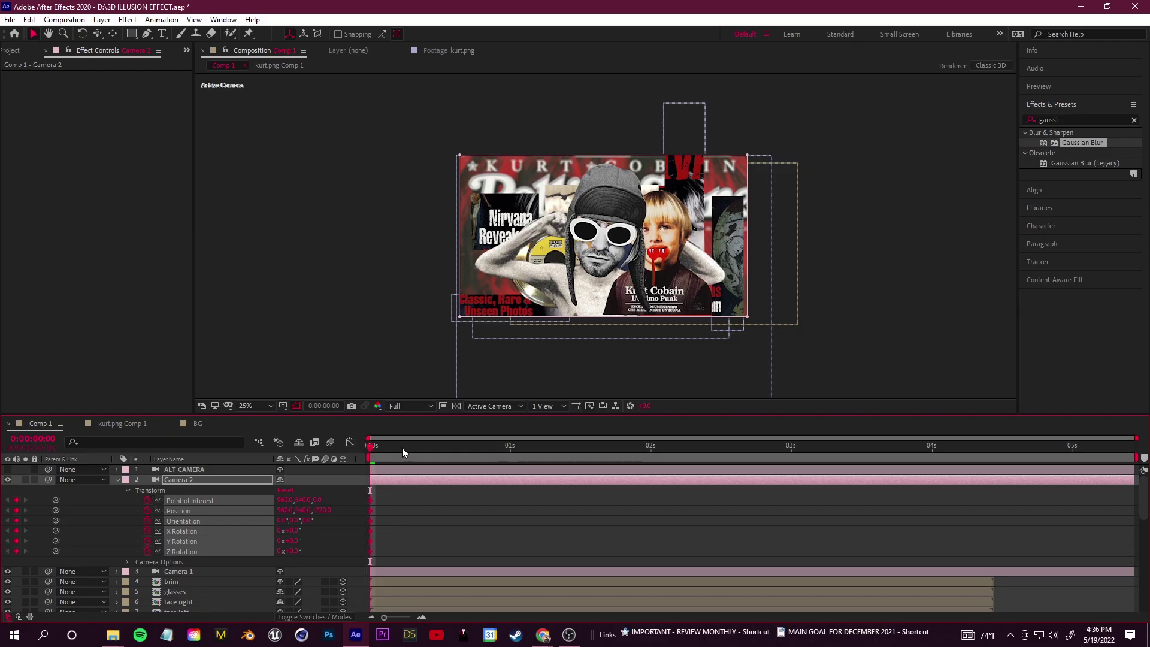
pyautogui.moveTo(746, 445); pyautogui.dragTo(972, 445)
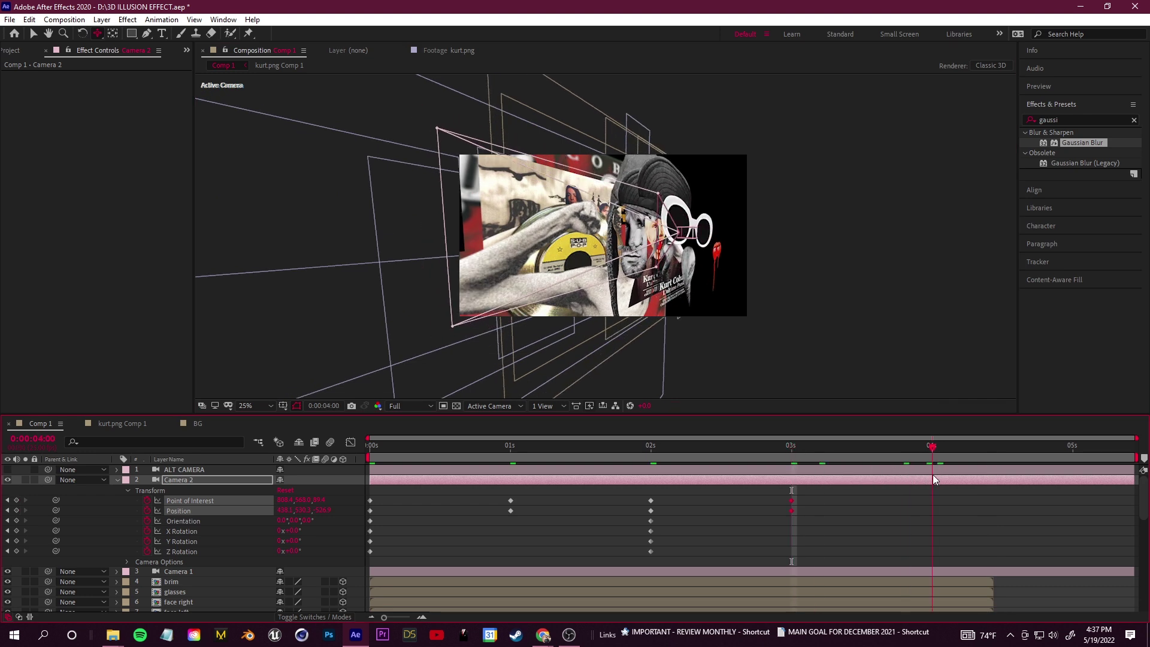
pyautogui.press('[')
pyautogui.click(293, 497)
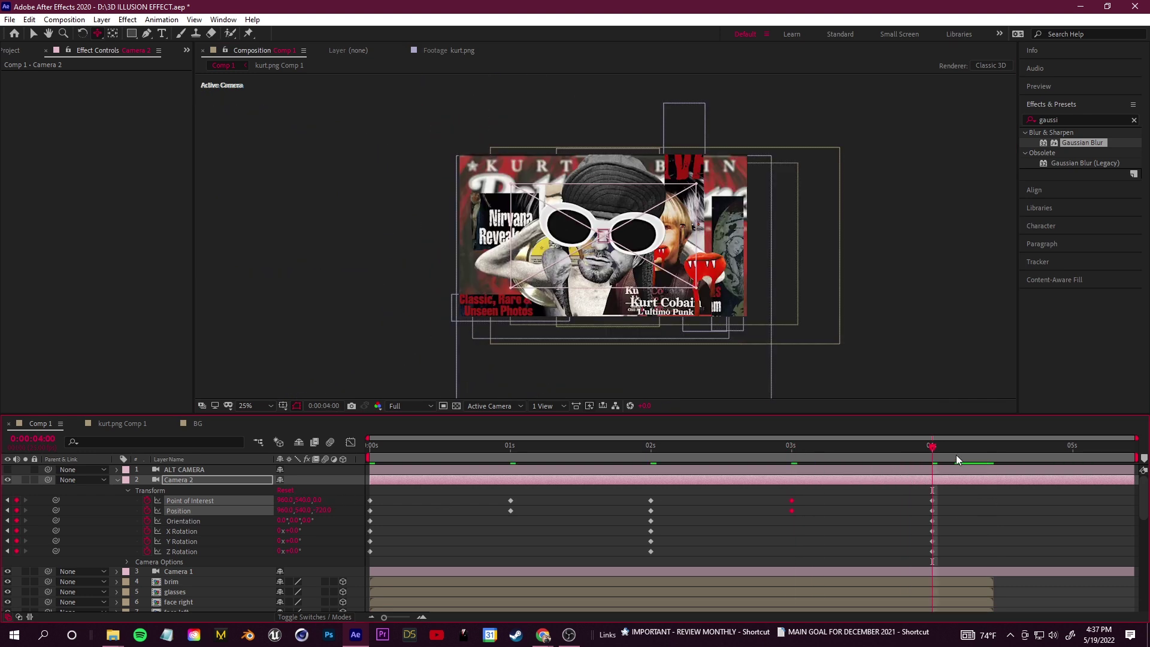
pyautogui.press('space')
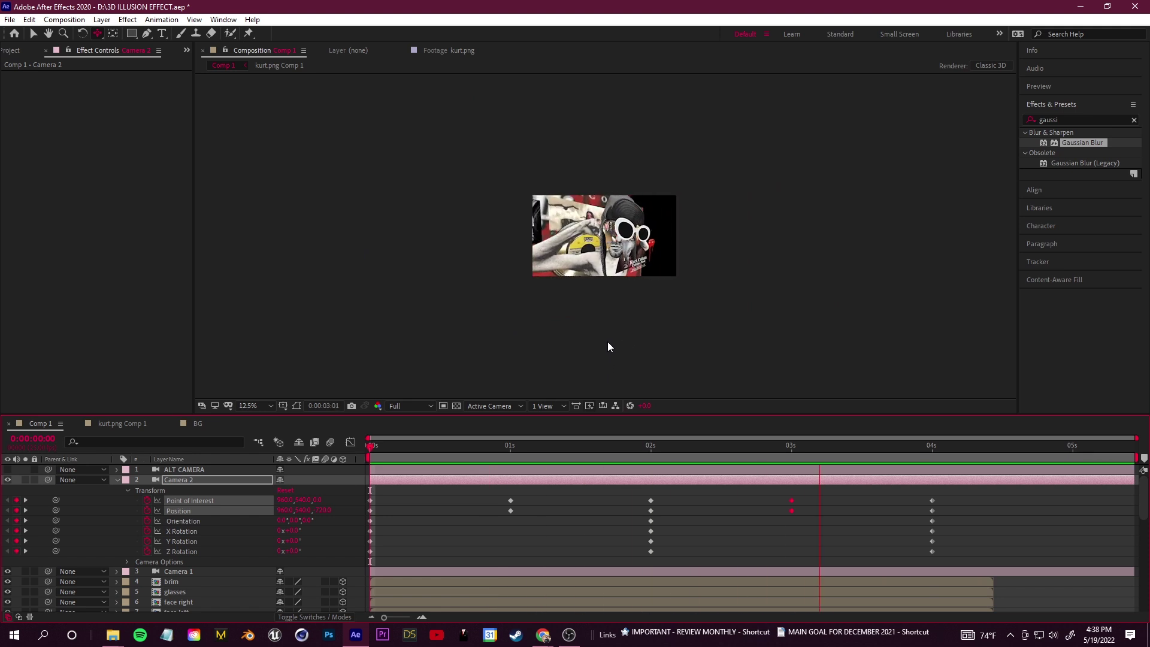
pyautogui.scroll(1, 513, 322)
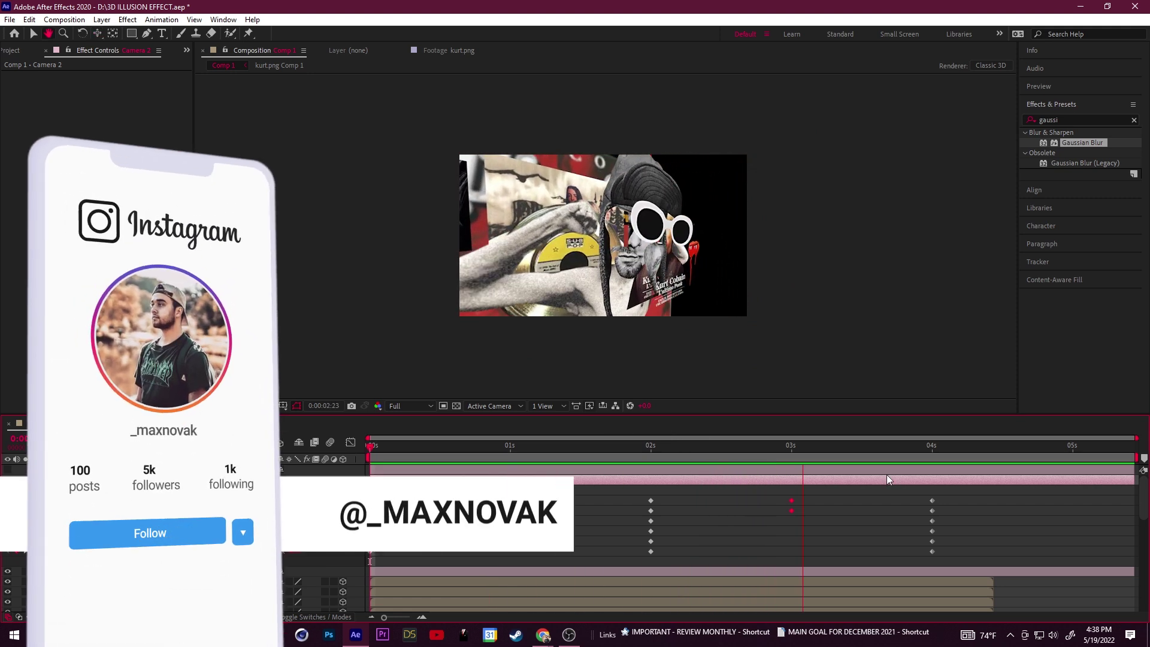
# Stop playback at the opening frame, select all layers, and collapse the camera properties
pyautogui.press('space')
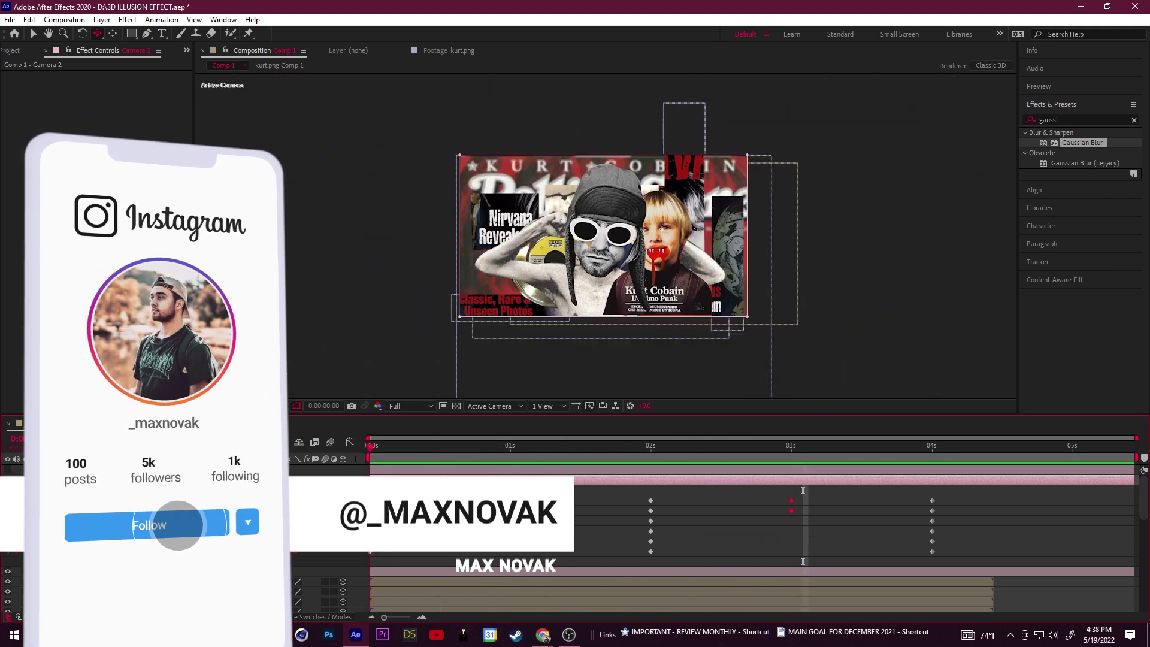
pyautogui.hotkey('ctrl', 'a')
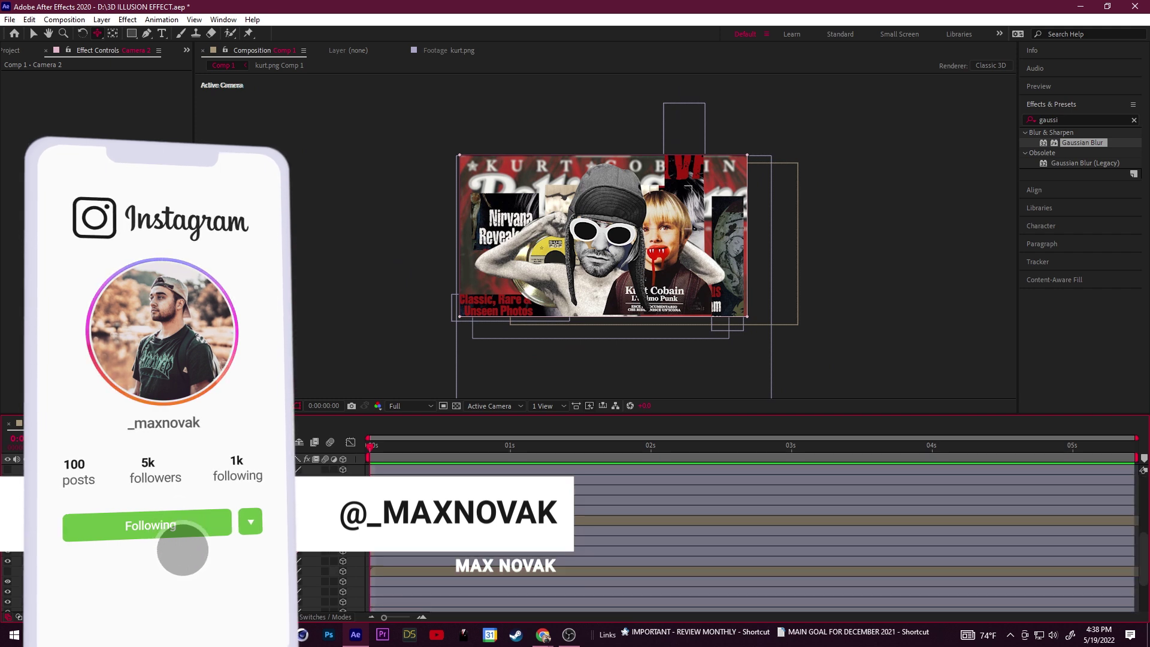
pyautogui.press('u')
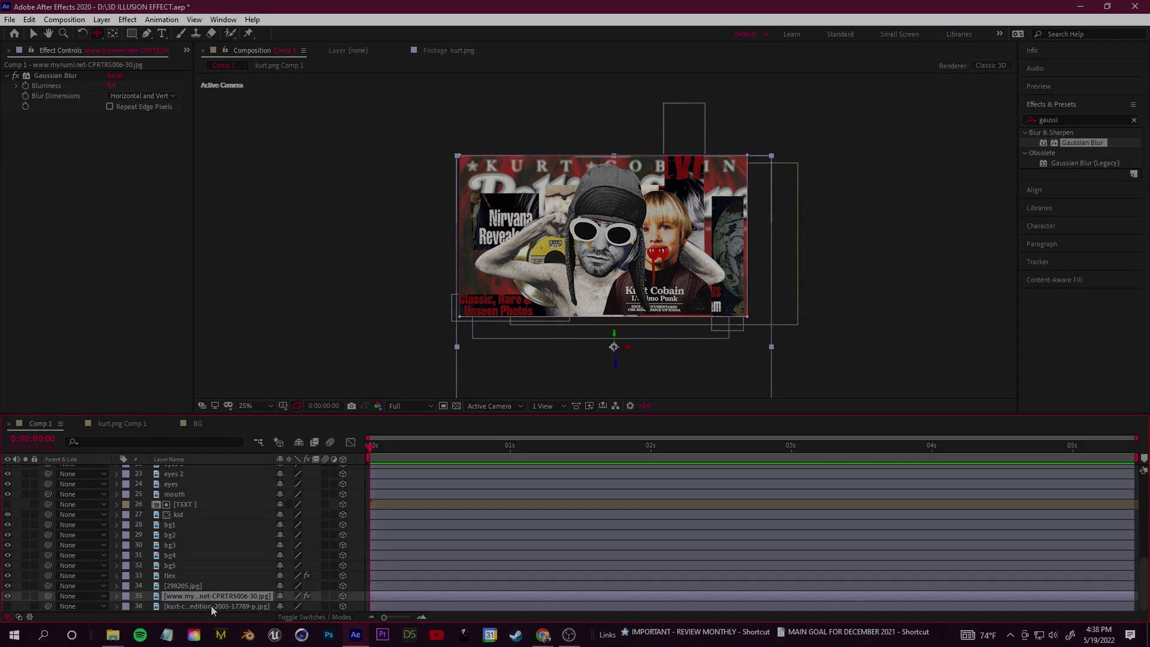